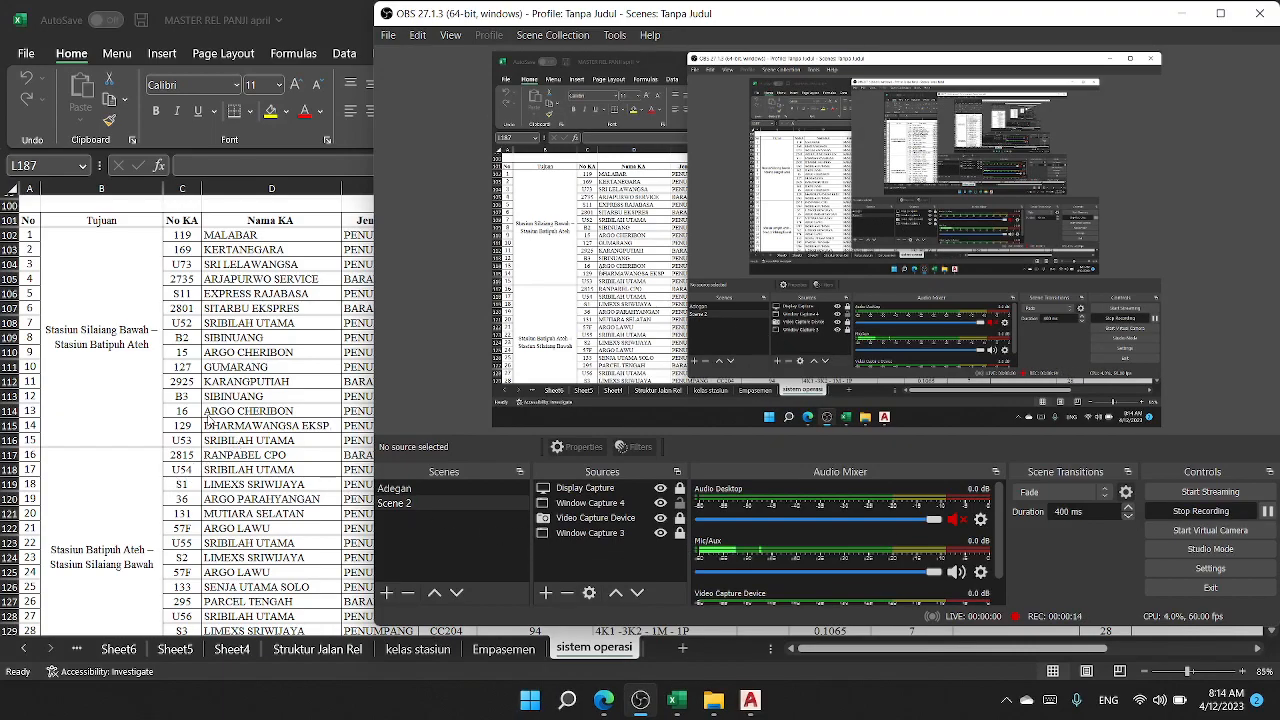
Step: Switch to Excel and review the train table's two route groups and the first train's name, type and locomotive
{"action": "key", "text": "alt+Tab"}
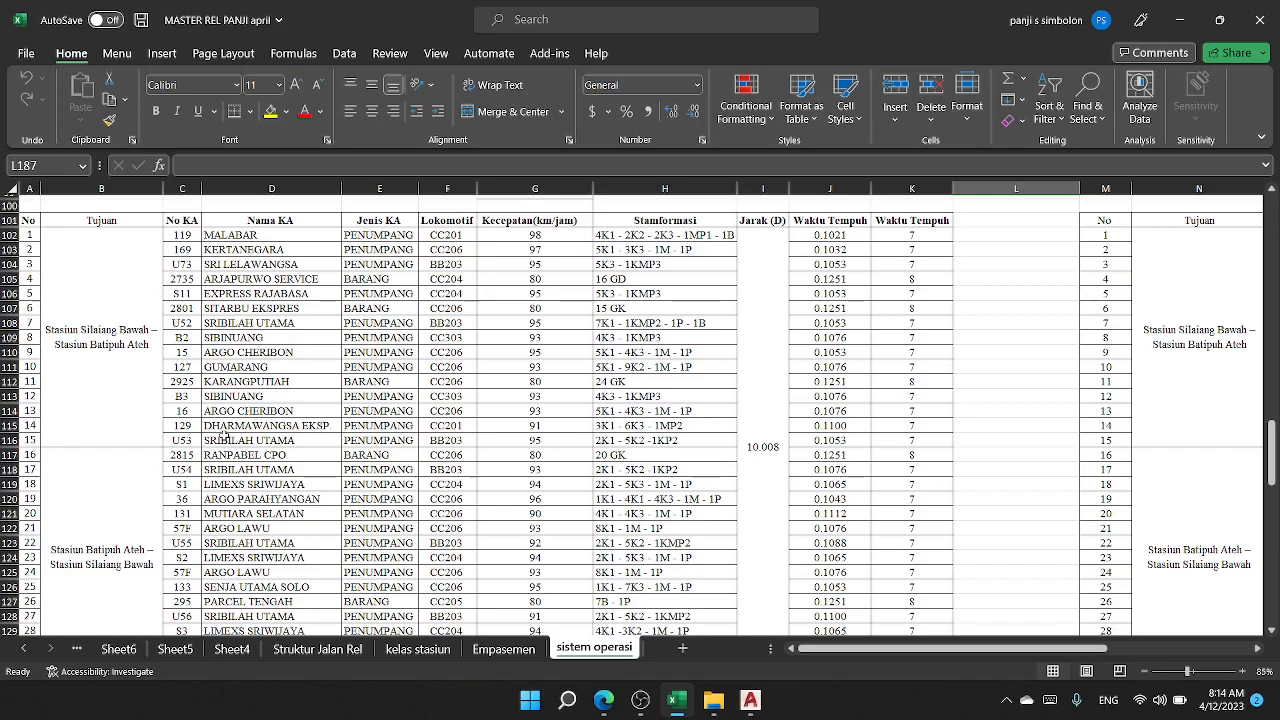
{"action": "left_click", "coordinate": [94, 348]}
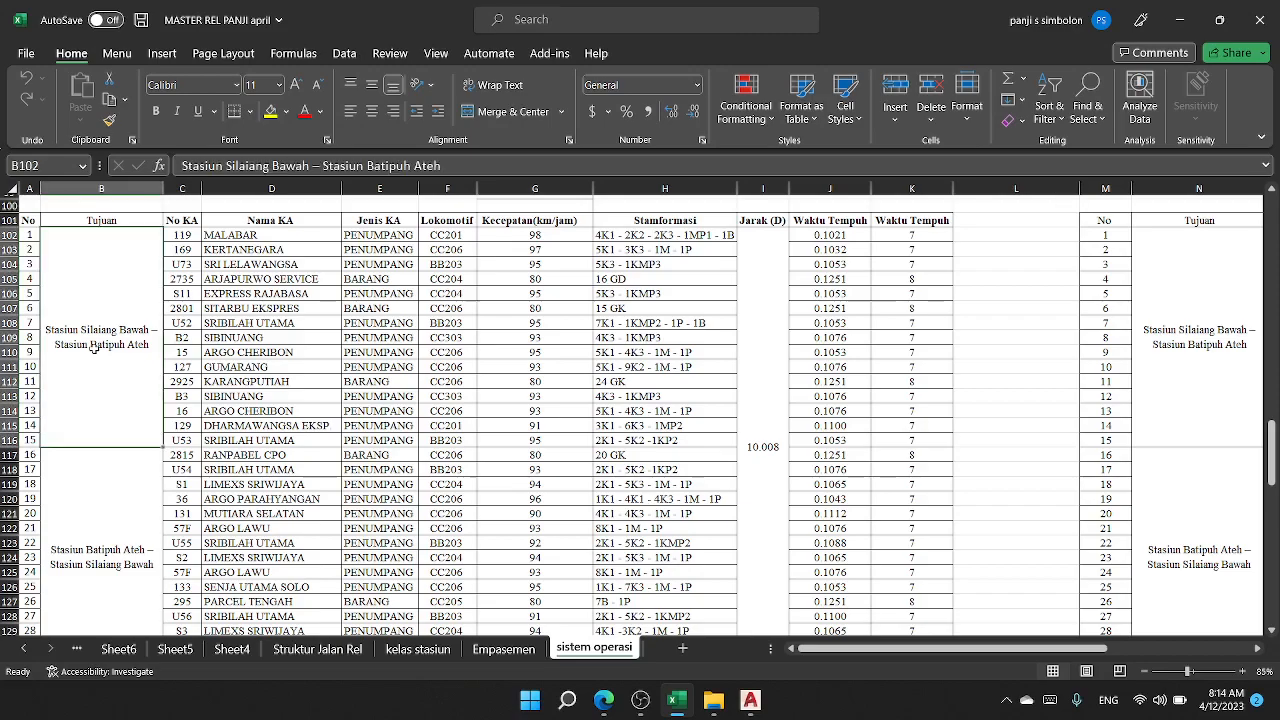
{"action": "scroll", "coordinate": [94, 350], "scroll_direction": "down", "scroll_amount": 2}
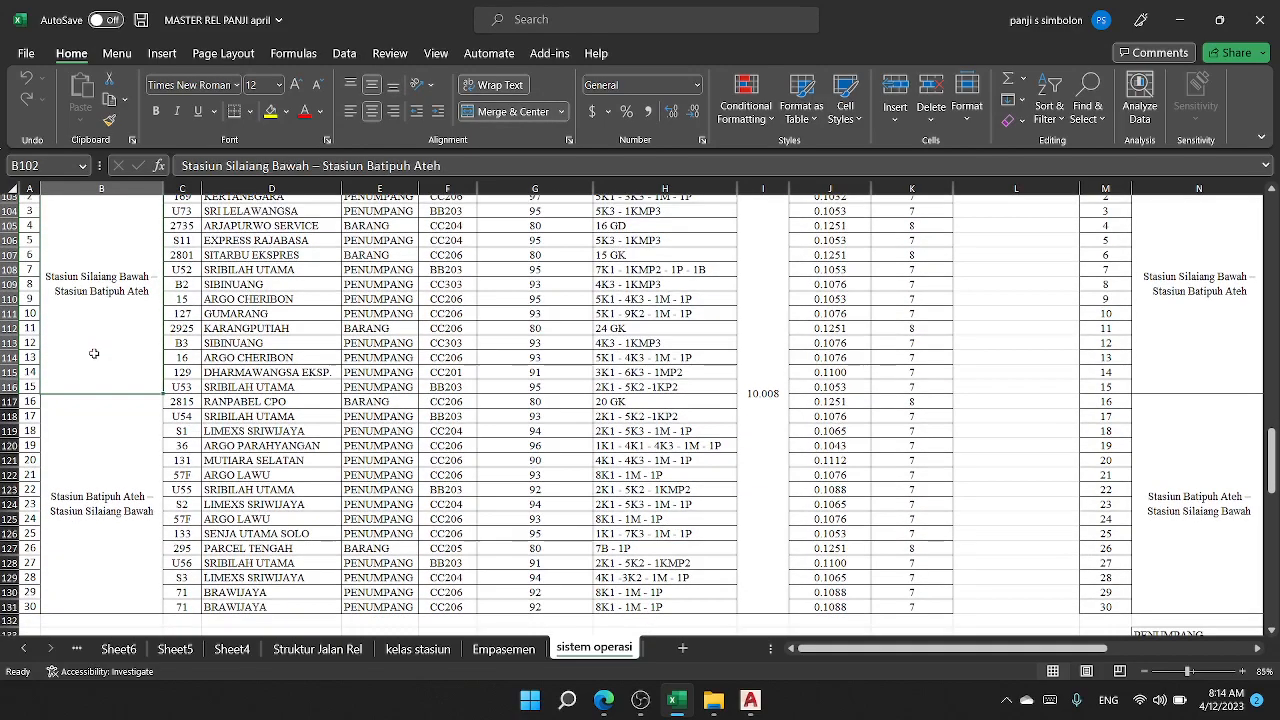
{"action": "left_click", "coordinate": [122, 491]}
{"action": "scroll", "coordinate": [122, 487], "scroll_direction": "up", "scroll_amount": 3}
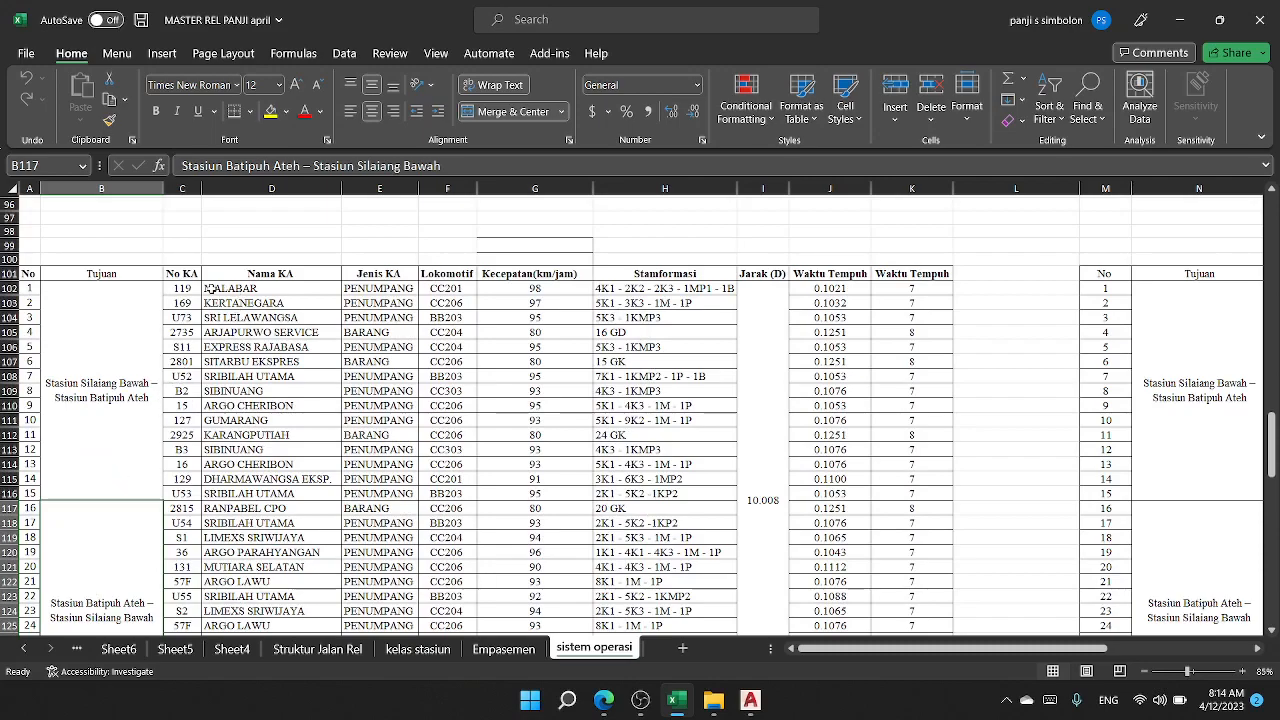
{"action": "left_click_drag", "start_coordinate": [190, 287], "coordinate": [238, 287]}
{"action": "left_click_drag", "start_coordinate": [322, 287], "coordinate": [433, 284]}
{"action": "left_click", "coordinate": [456, 290]}
{"action": "left_click", "coordinate": [262, 290]}
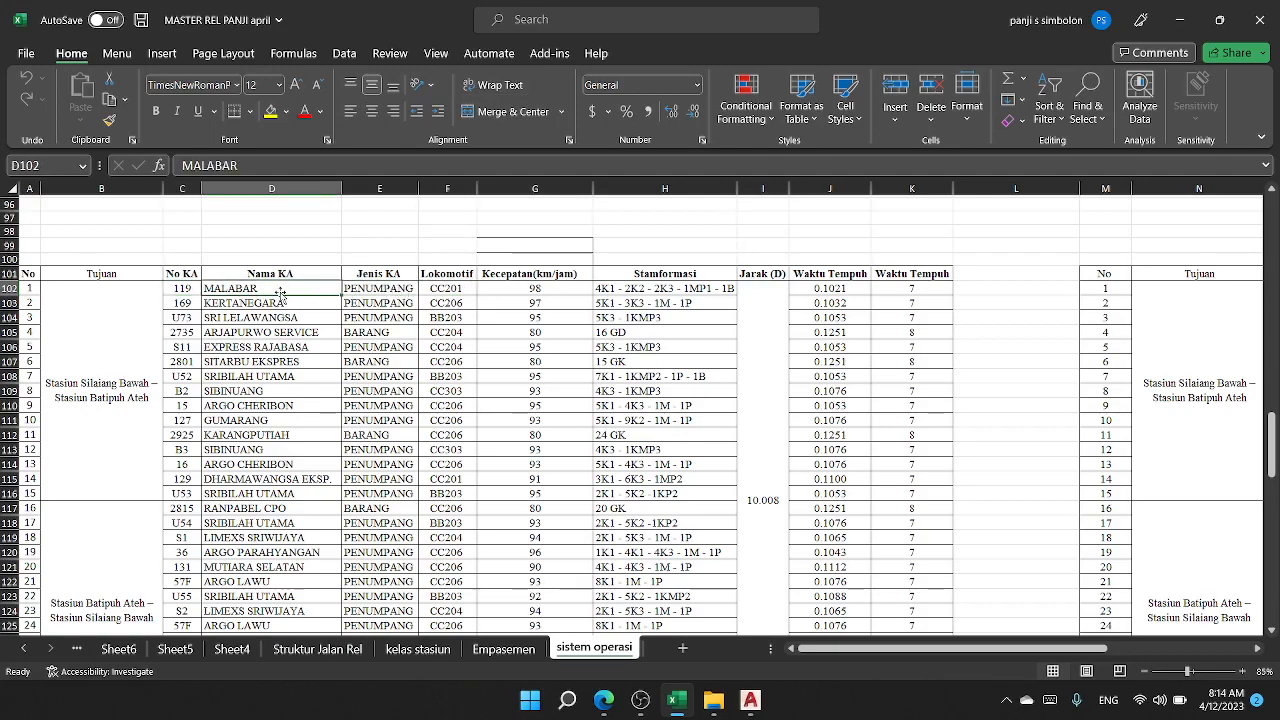
Step: Examine the first train's speed in G102 and the shared distance in I102
{"action": "left_click", "coordinate": [570, 287]}
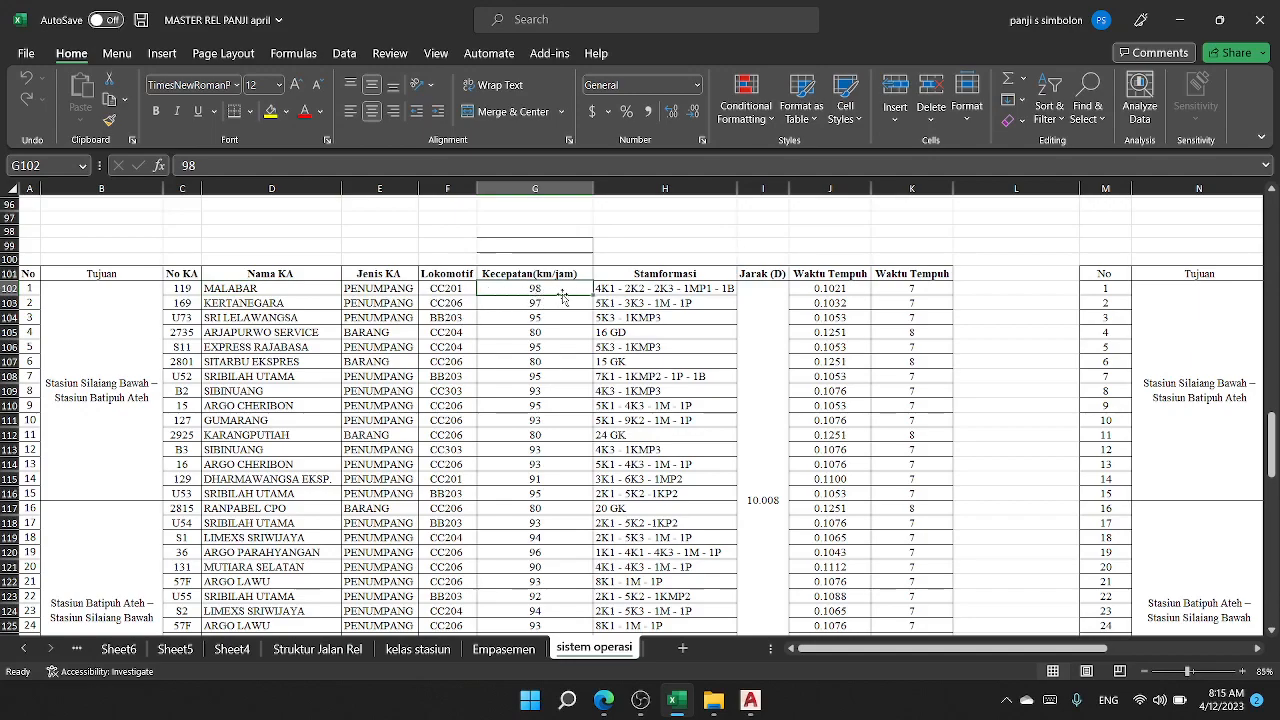
{"action": "left_click", "coordinate": [755, 326]}
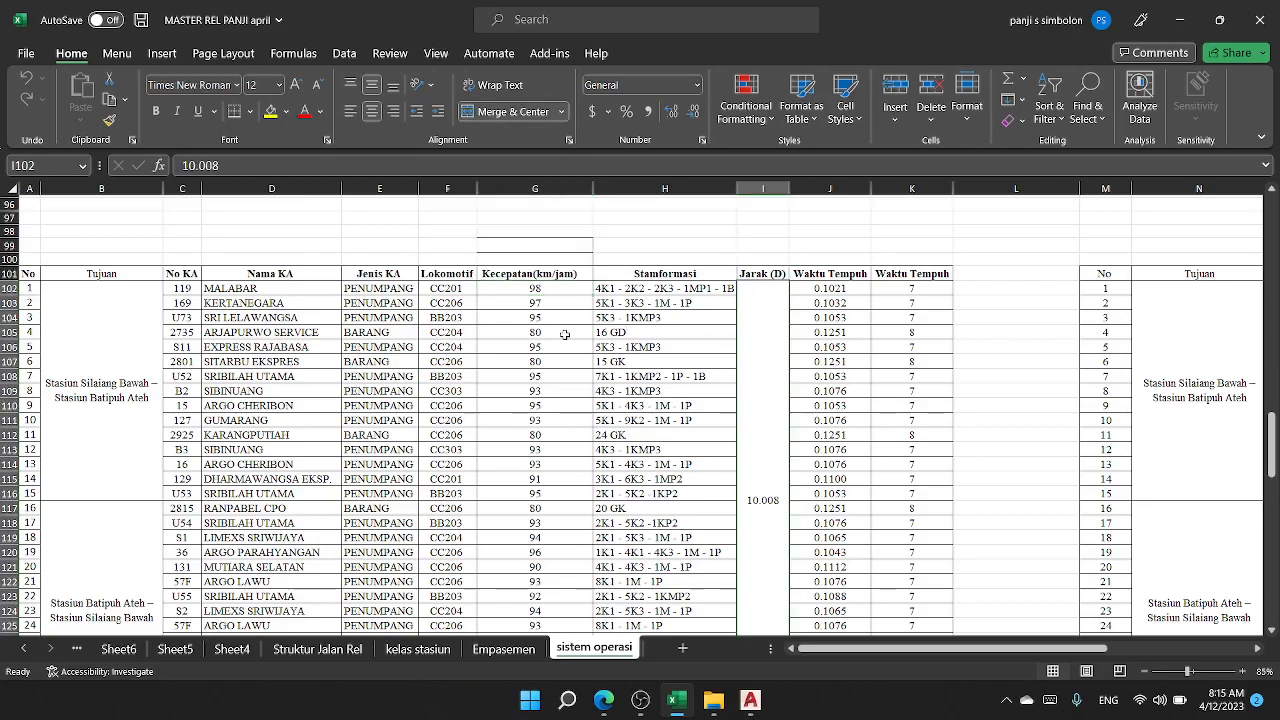
{"action": "scroll", "coordinate": [650, 370], "scroll_direction": "down", "scroll_amount": 1}
{"action": "scroll", "coordinate": [652, 371], "scroll_direction": "up", "scroll_amount": 1}
{"action": "scroll", "coordinate": [780, 352], "scroll_direction": "down", "scroll_amount": 1}
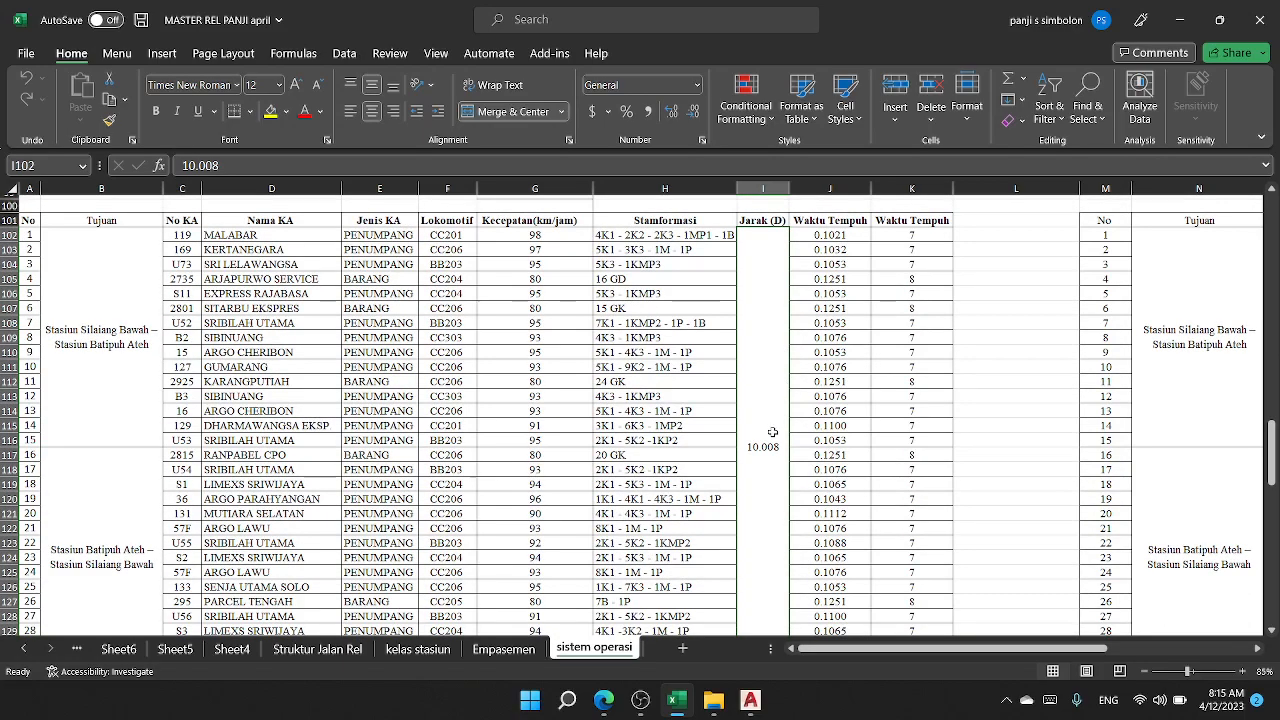
{"action": "scroll", "coordinate": [772, 432], "scroll_direction": "up", "scroll_amount": 1}
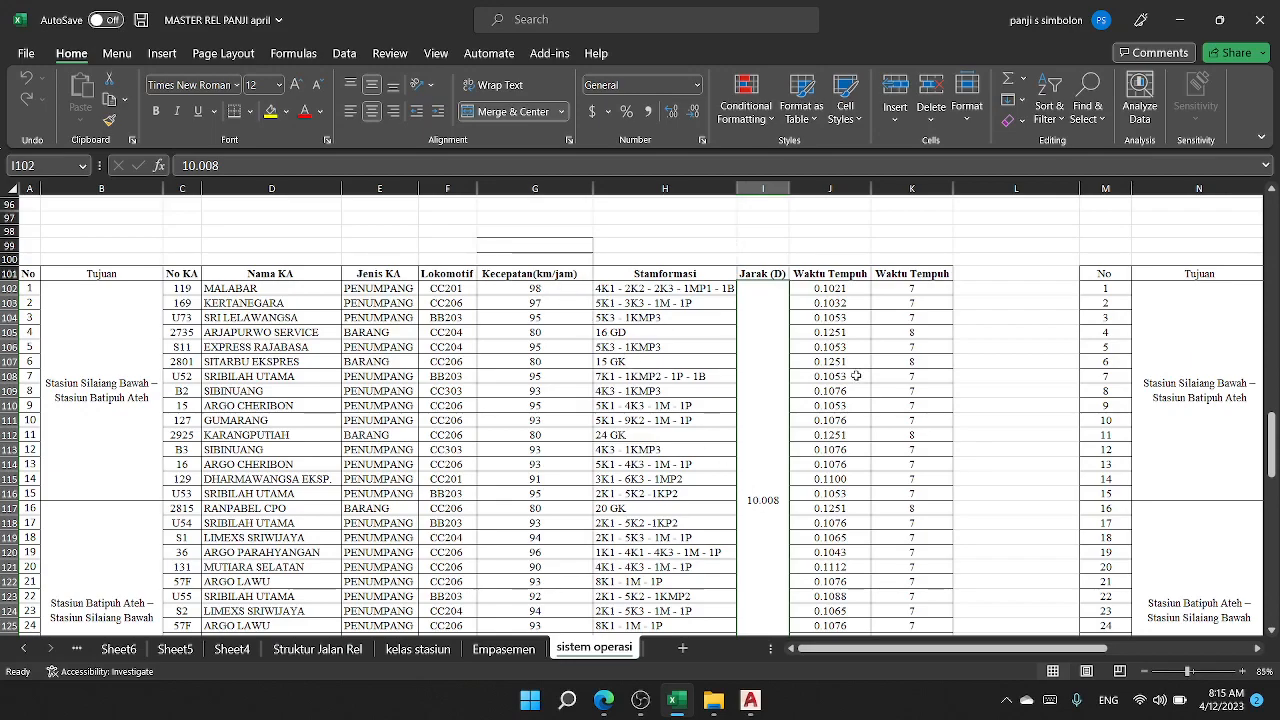
Step: Review the speed heading and first speed value, then inspect the cell references in the J102 travel-time formula
{"action": "left_click", "coordinate": [571, 289]}
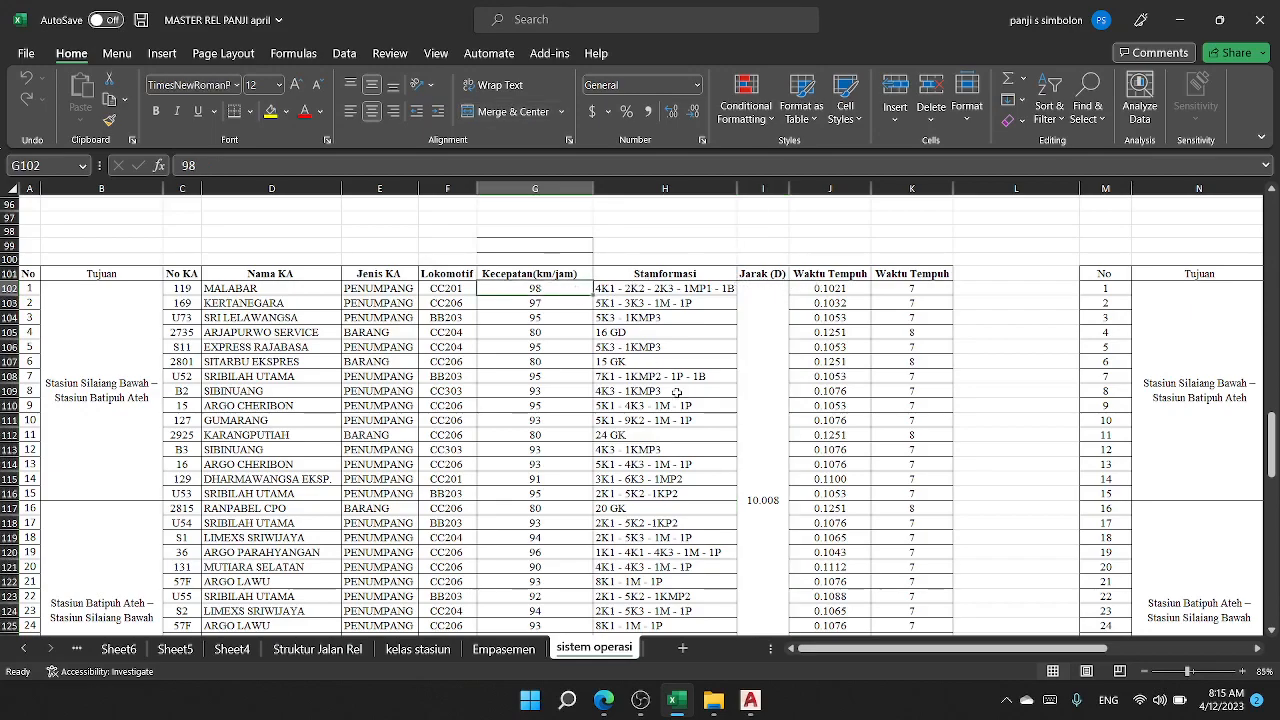
{"action": "left_click_drag", "start_coordinate": [537, 271], "coordinate": [538, 290]}
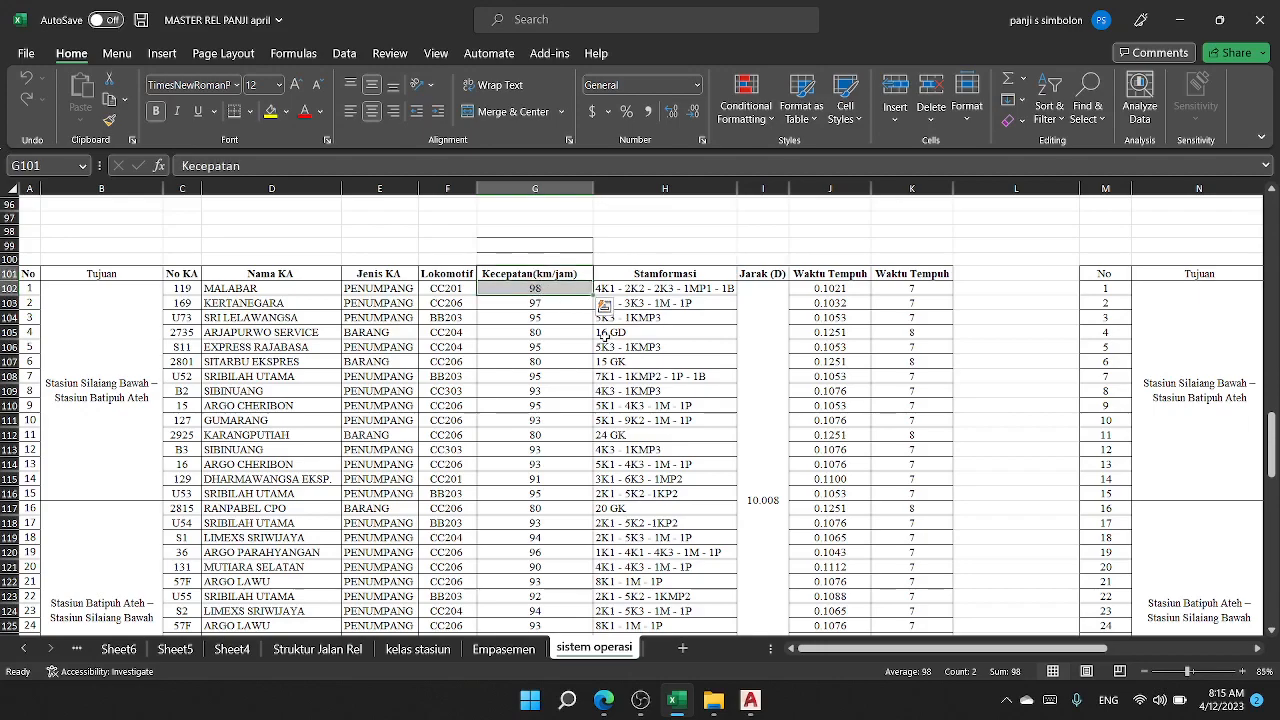
{"action": "left_click", "coordinate": [553, 288]}
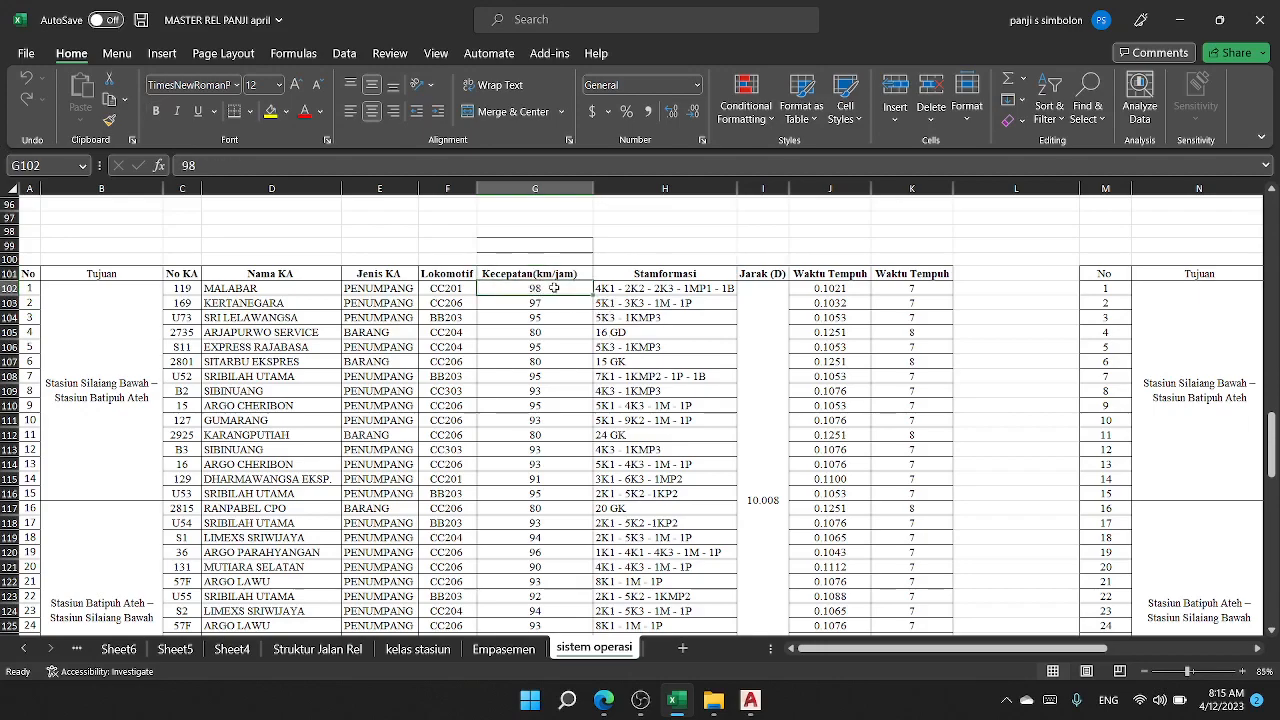
{"action": "left_click", "coordinate": [824, 288]}
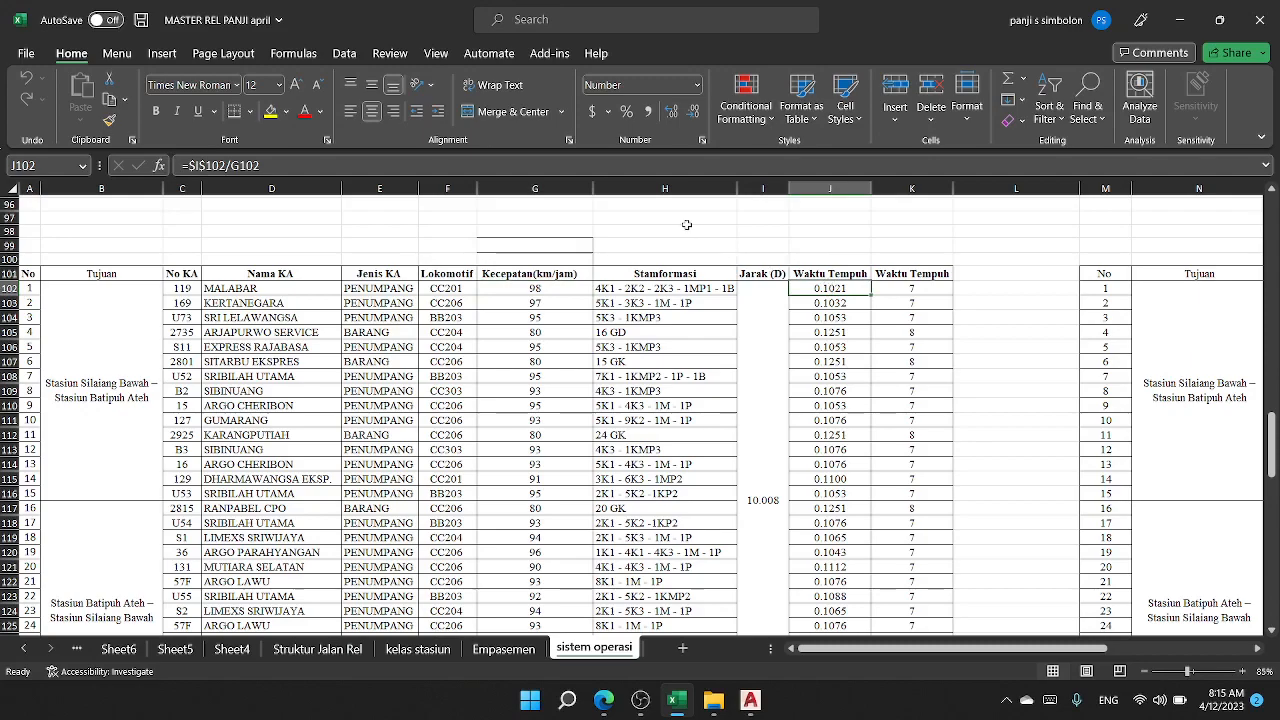
{"action": "left_click", "coordinate": [662, 164]}
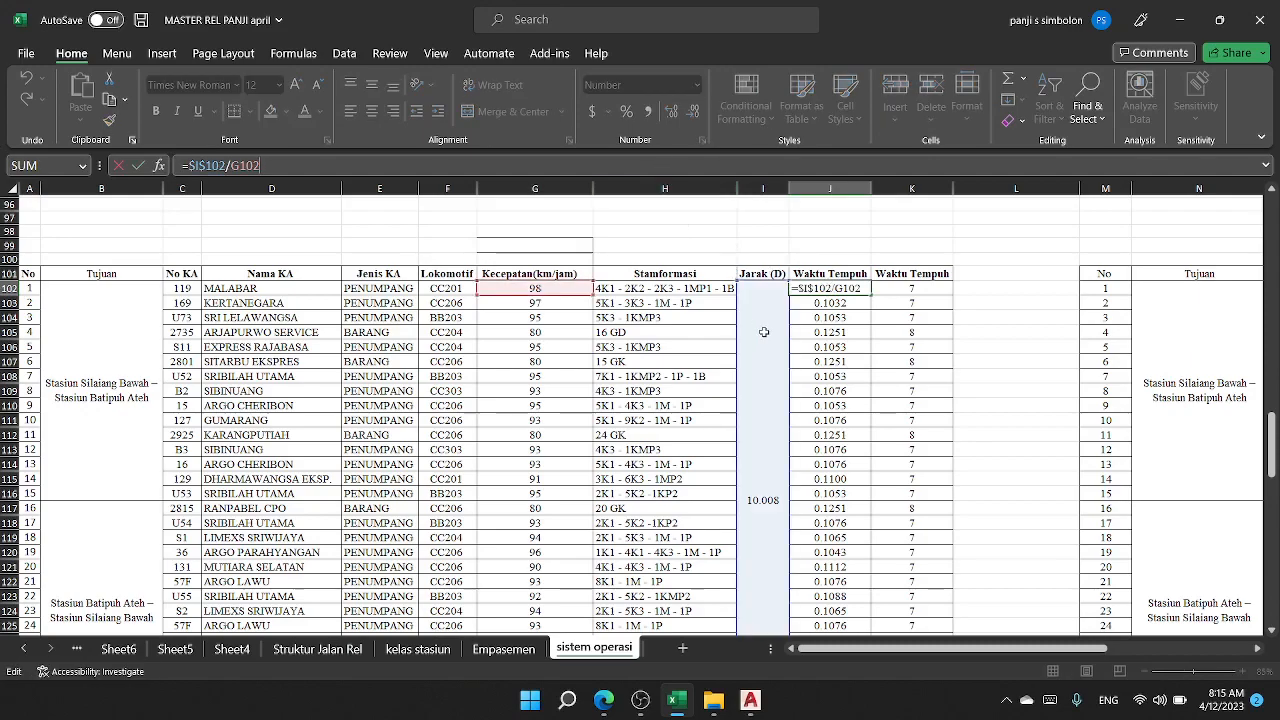
{"action": "left_click", "coordinate": [813, 347]}
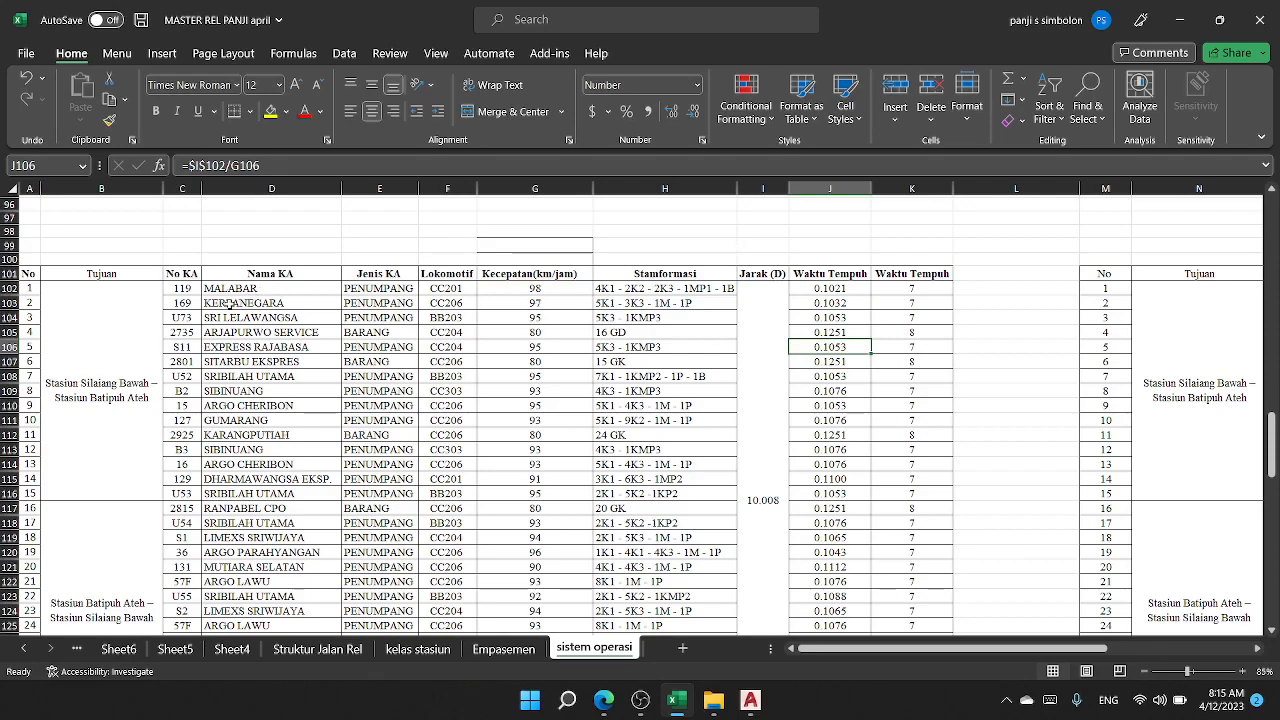
Step: Review the two station-to-station routes in the Tujuan column
{"action": "left_click", "coordinate": [101, 342]}
{"action": "left_click", "coordinate": [108, 540]}
{"action": "scroll", "coordinate": [106, 541], "scroll_direction": "down", "scroll_amount": 2}
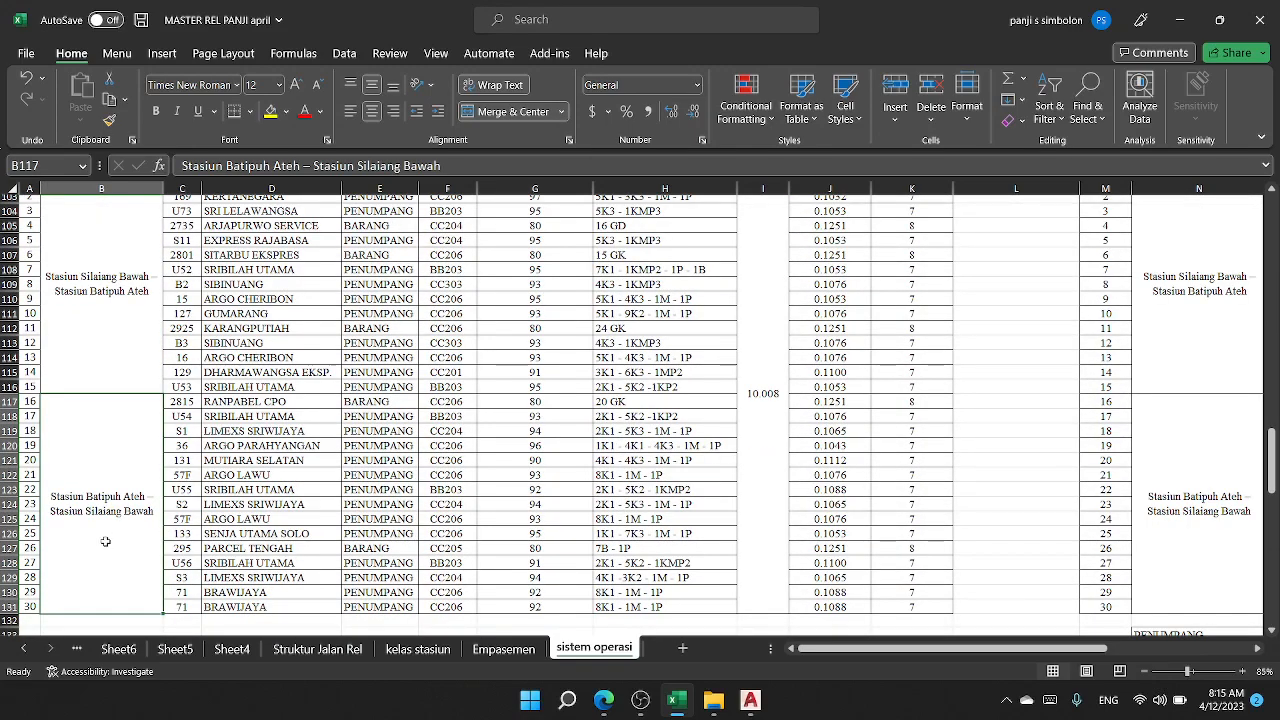
{"action": "scroll", "coordinate": [105, 541], "scroll_direction": "up", "scroll_amount": 2}
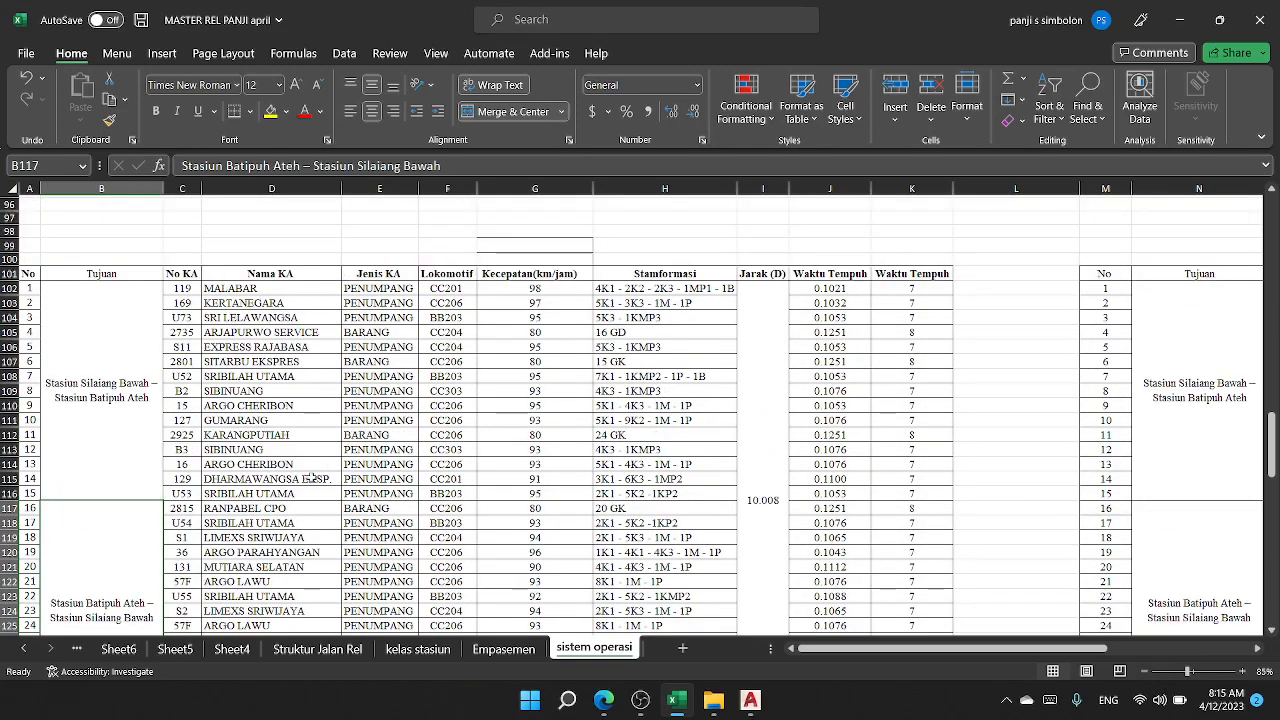
Step: Check the travel-time formula in J102 against its distance and speed source cells, I102 and G102
{"action": "left_click", "coordinate": [822, 289]}
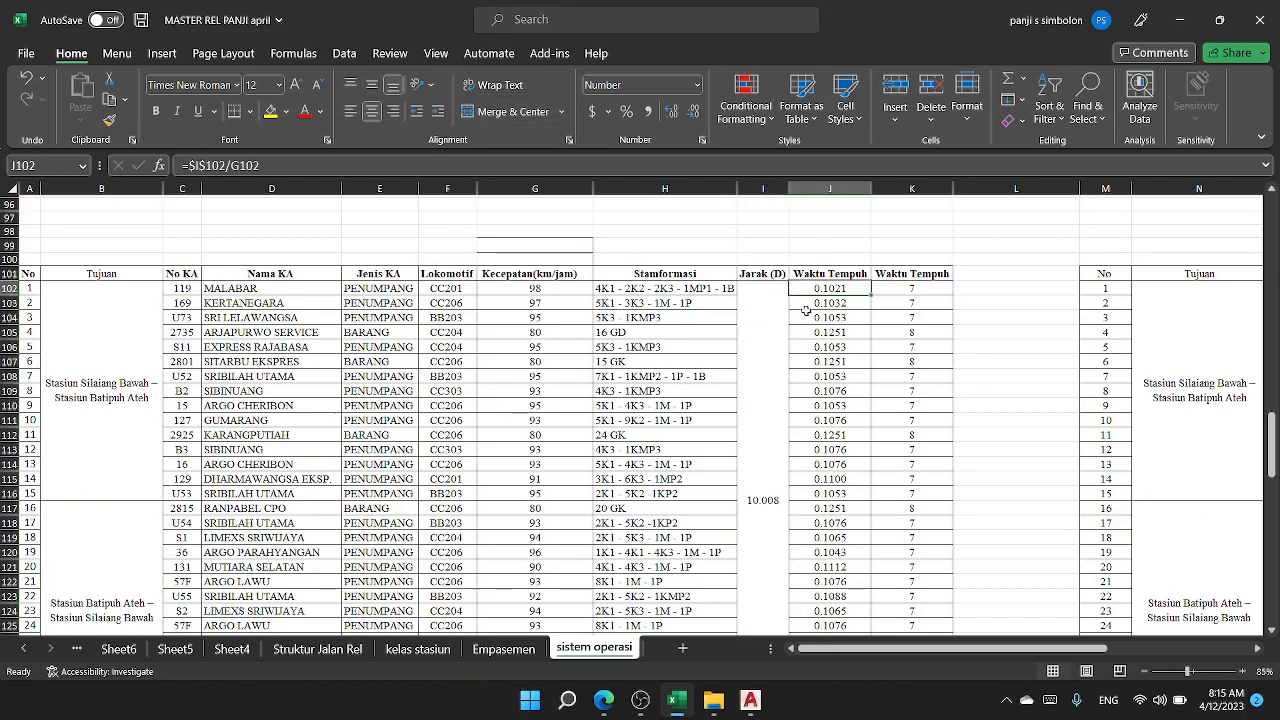
{"action": "scroll", "coordinate": [813, 305], "scroll_direction": "down", "scroll_amount": 4}
{"action": "scroll", "coordinate": [813, 305], "scroll_direction": "up", "scroll_amount": 3}
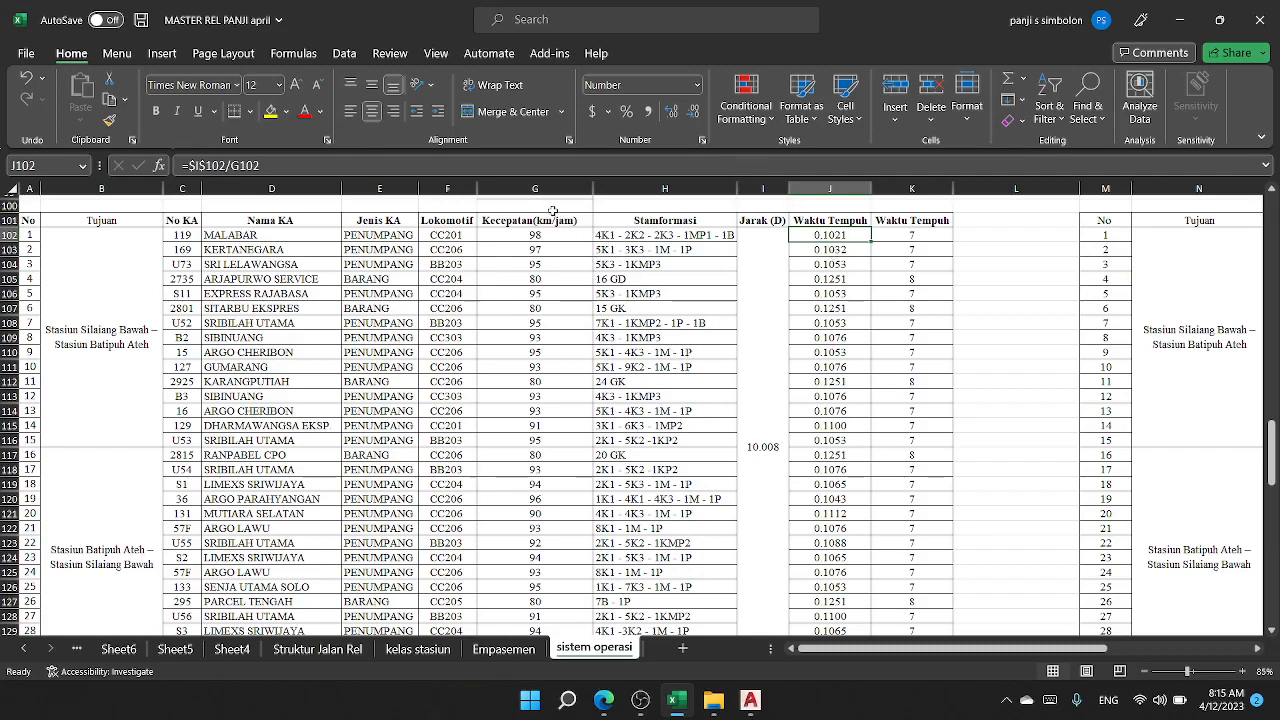
{"action": "left_click", "coordinate": [776, 265]}
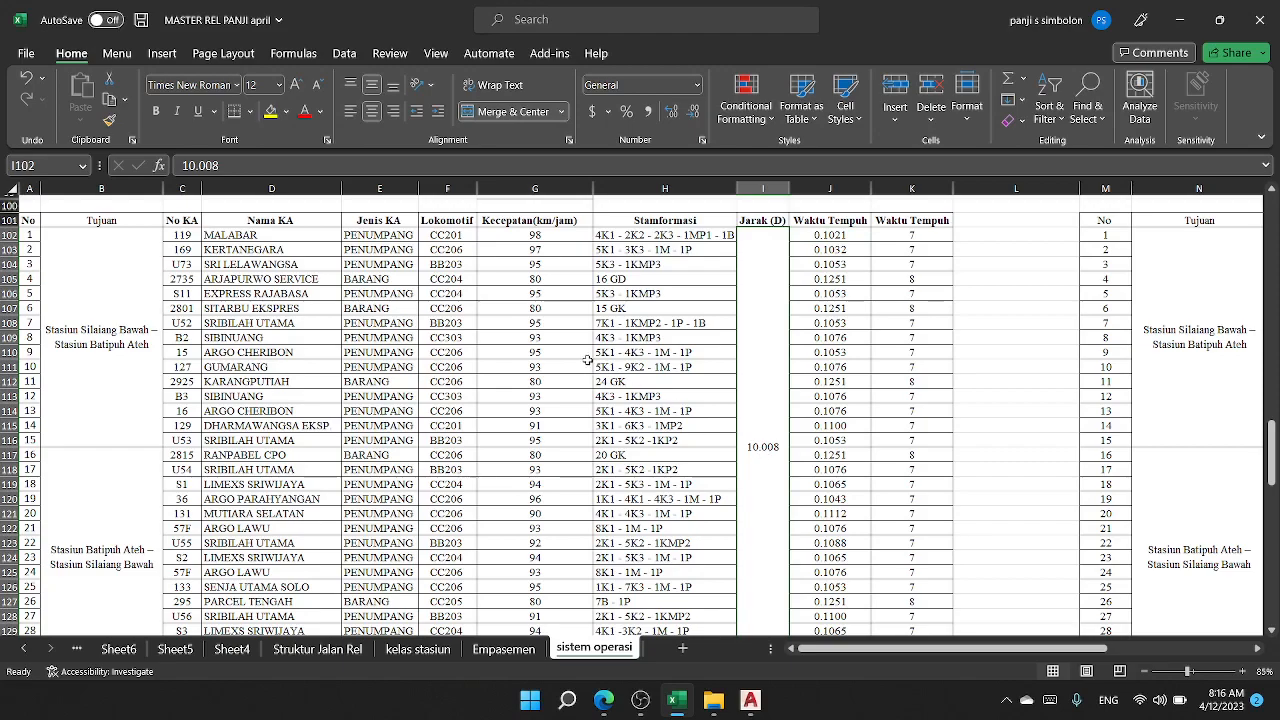
{"action": "left_click", "coordinate": [521, 235]}
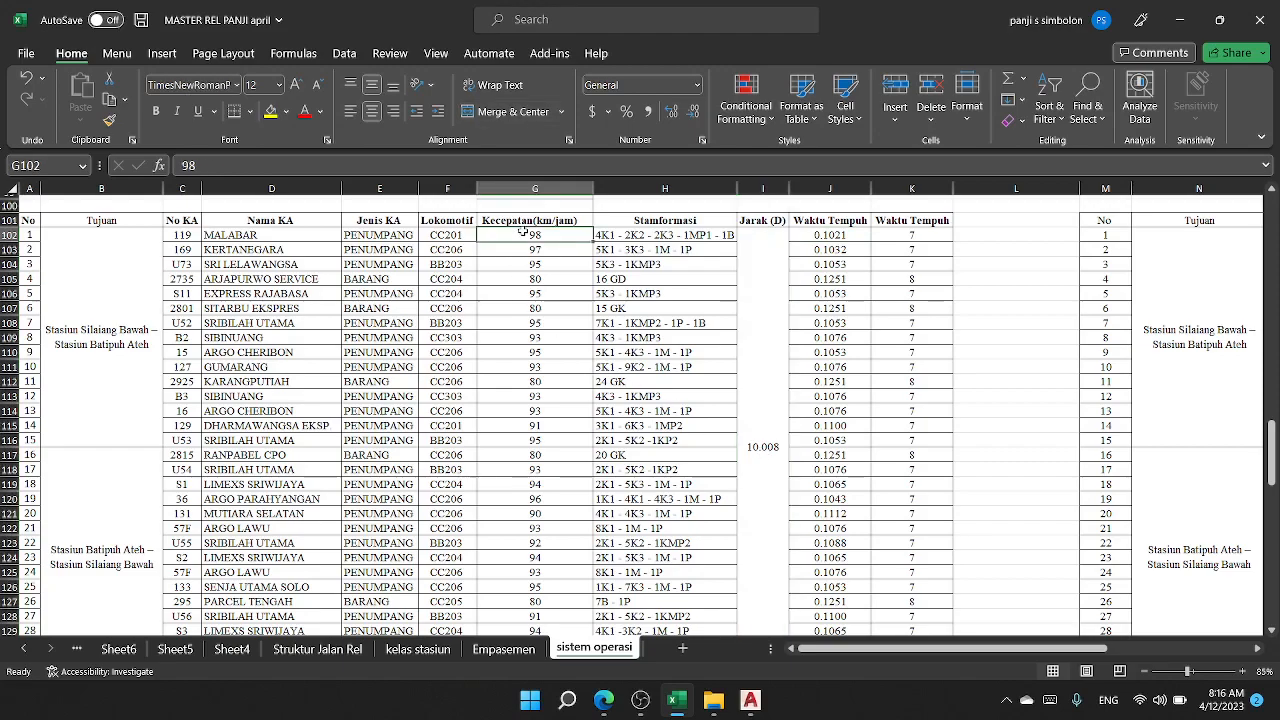
{"action": "left_click", "coordinate": [818, 234]}
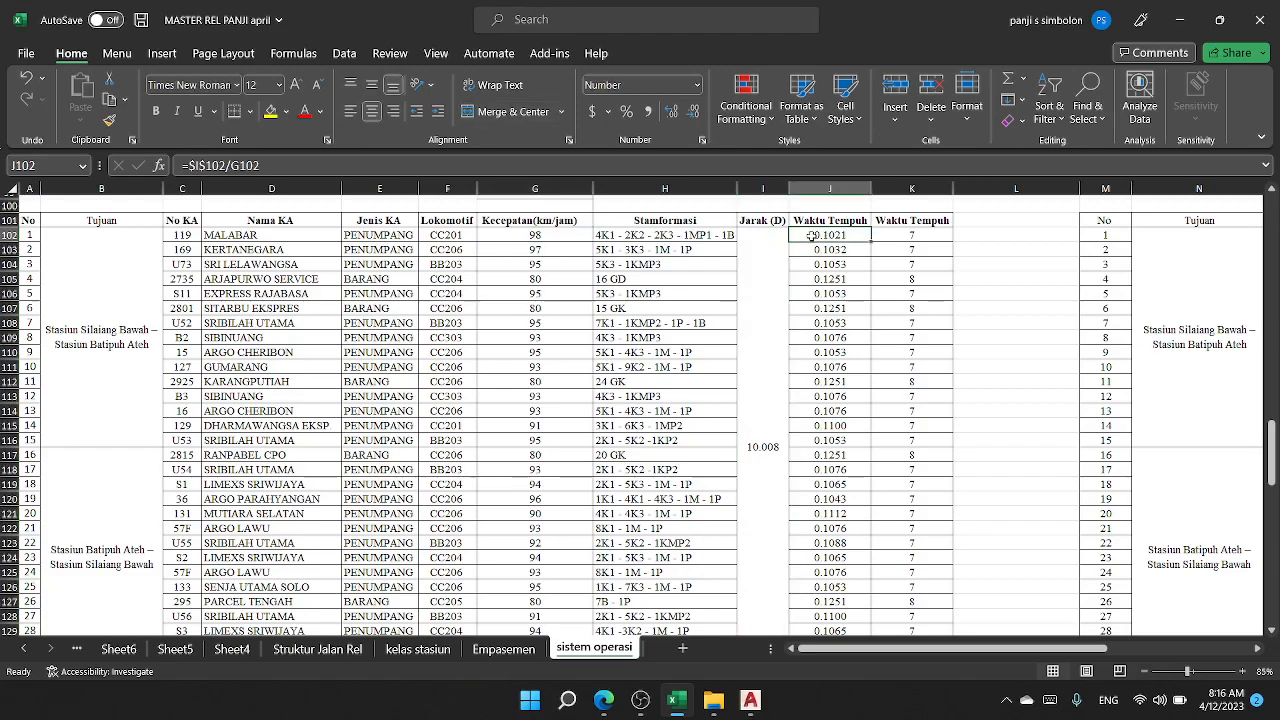
Step: Inspect the ROUNDUP formula in K102 and its source cell J102
{"action": "left_click", "coordinate": [893, 234]}
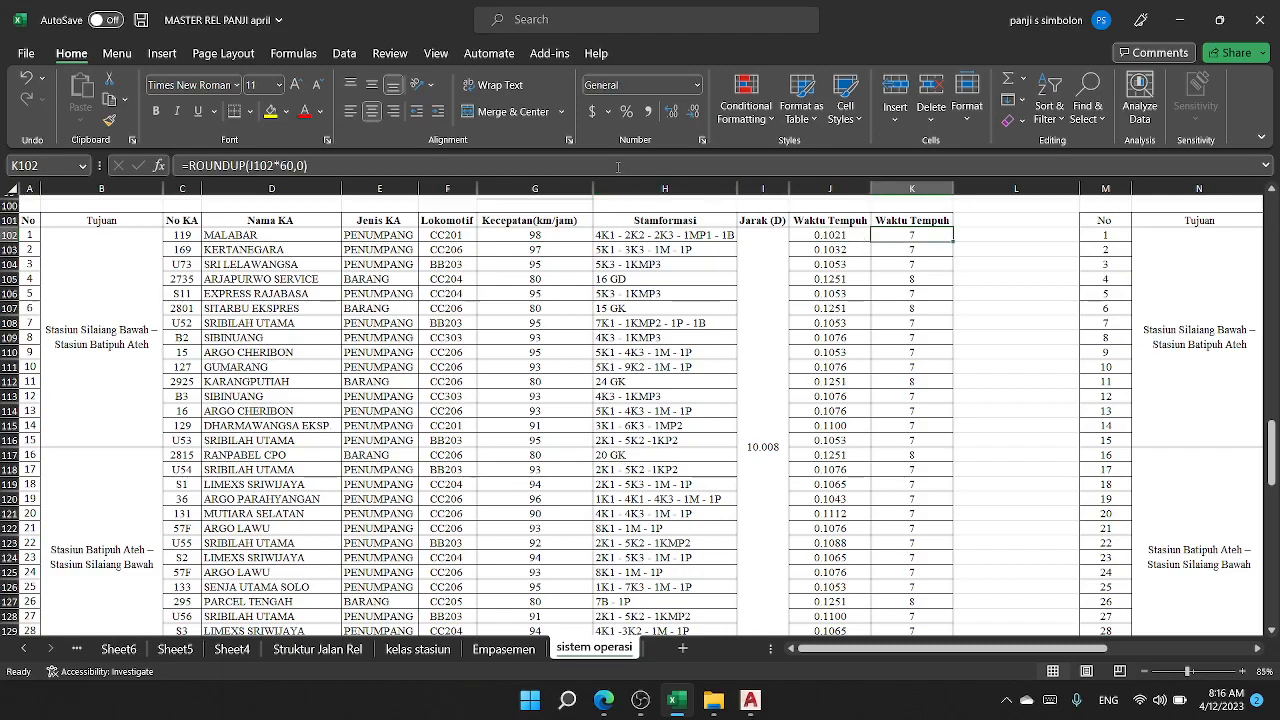
{"action": "left_click", "coordinate": [618, 161]}
{"action": "left_click", "coordinate": [928, 277]}
{"action": "left_click", "coordinate": [843, 234]}
Step: Fill the K102 ROUNDUP formula down the second Waktu Tempuh column to K131
{"action": "left_click", "coordinate": [930, 240]}
{"action": "double_click", "coordinate": [952, 240]}
{"action": "scroll", "coordinate": [945, 265], "scroll_direction": "down", "scroll_amount": 3}
{"action": "scroll", "coordinate": [970, 307], "scroll_direction": "up", "scroll_amount": 2}
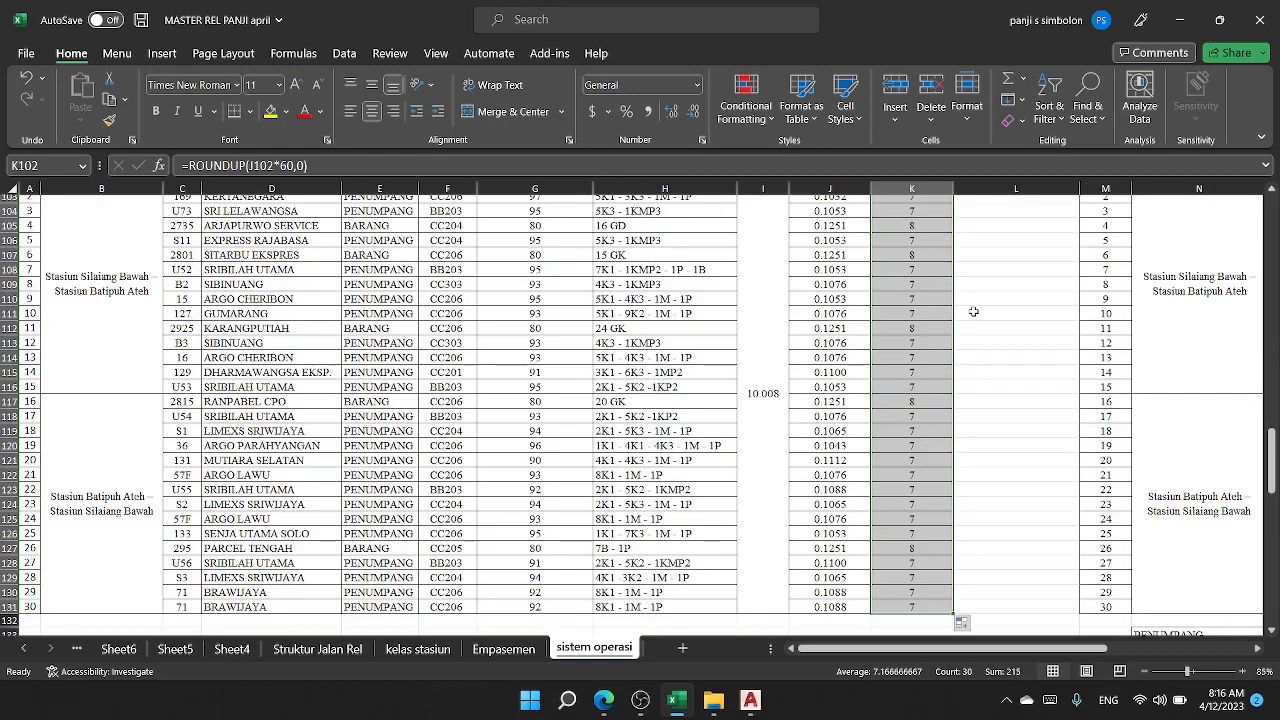
Step: Compare the travel times in the two Waktu Tempuh columns, J and K
{"action": "left_click", "coordinate": [970, 309]}
{"action": "scroll", "coordinate": [940, 314], "scroll_direction": "up", "scroll_amount": 4}
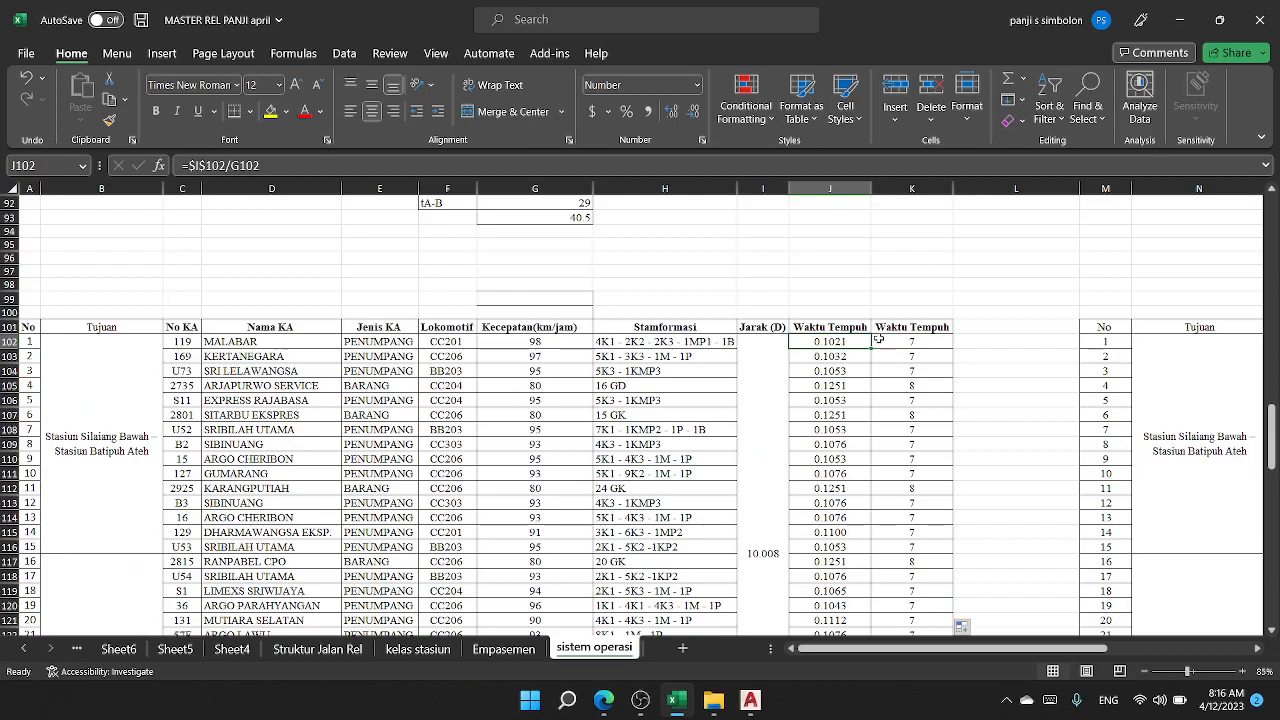
{"action": "left_click", "coordinate": [895, 340]}
{"action": "scroll", "coordinate": [893, 340], "scroll_direction": "down", "scroll_amount": 1}
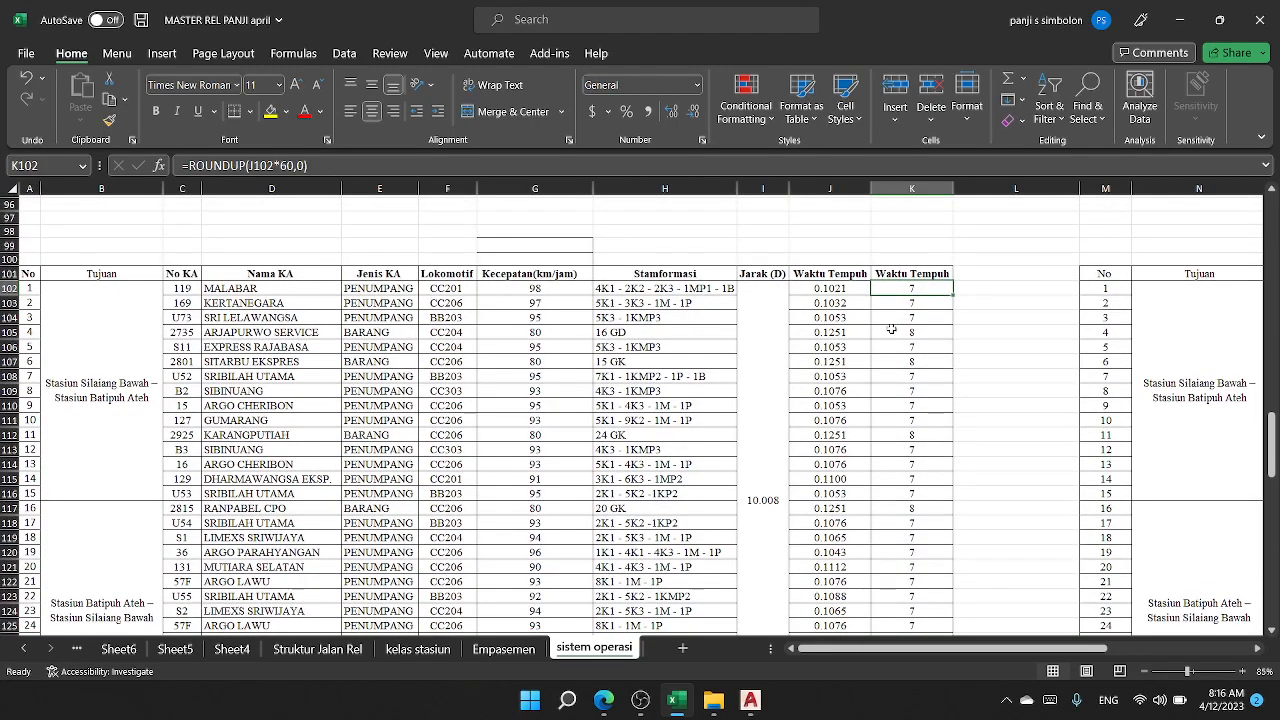
{"action": "left_click_drag", "start_coordinate": [895, 273], "coordinate": [872, 358]}
{"action": "scroll", "coordinate": [907, 549], "scroll_direction": "down", "scroll_amount": 4}
{"action": "left_click", "coordinate": [866, 319]}
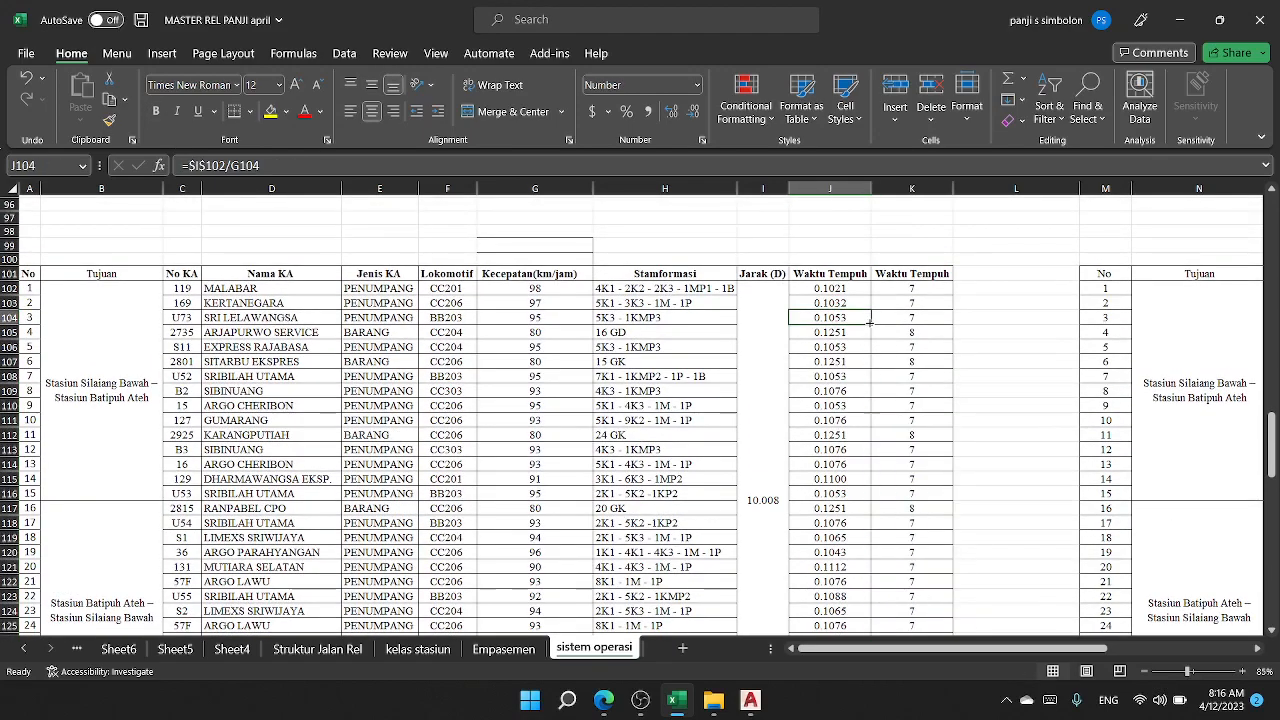
Step: Review the train names and train numbers listed for the first route, rows 102 to 116
{"action": "left_click", "coordinate": [216, 287]}
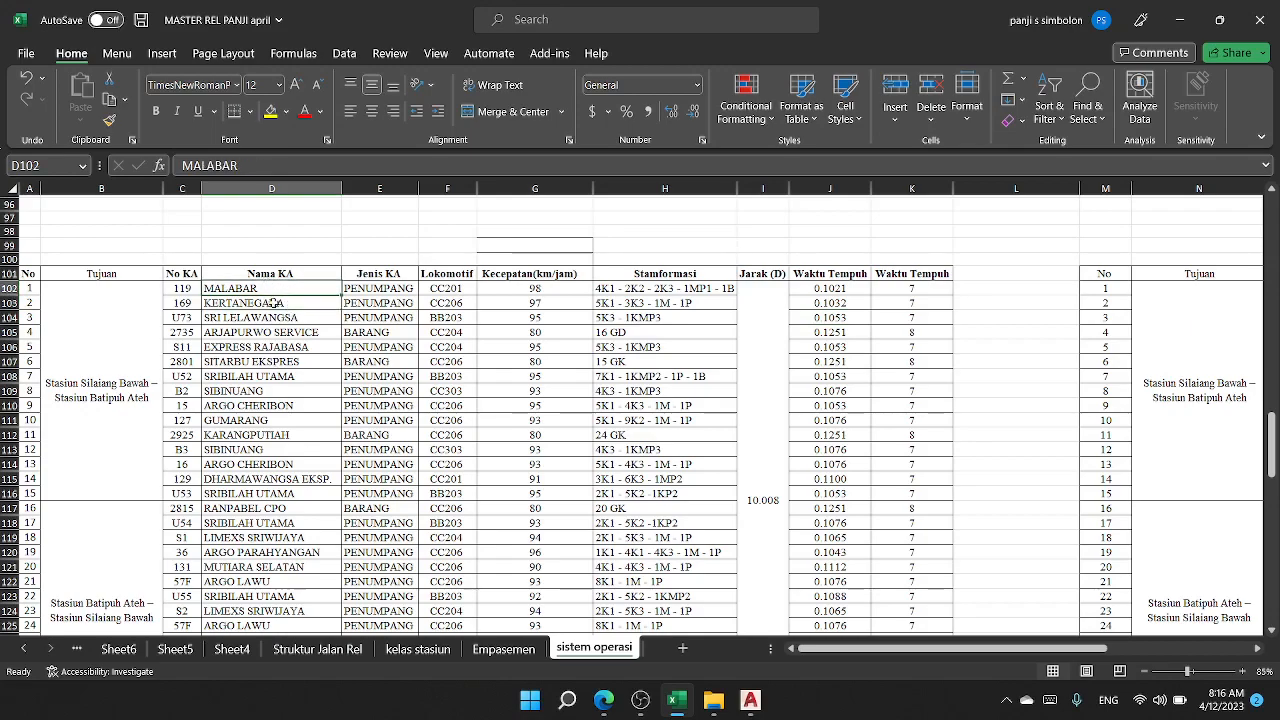
{"action": "left_click_drag", "start_coordinate": [273, 303], "coordinate": [300, 524]}
{"action": "left_click", "coordinate": [285, 464]}
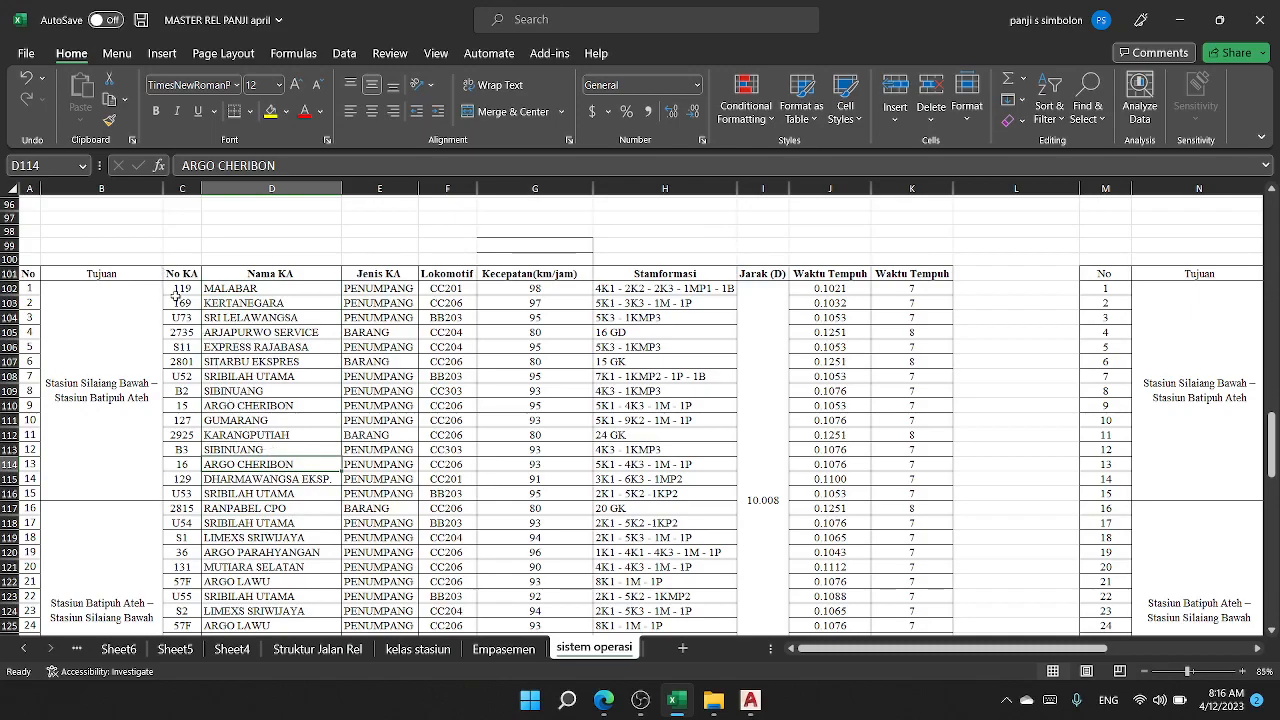
{"action": "left_click", "coordinate": [186, 286]}
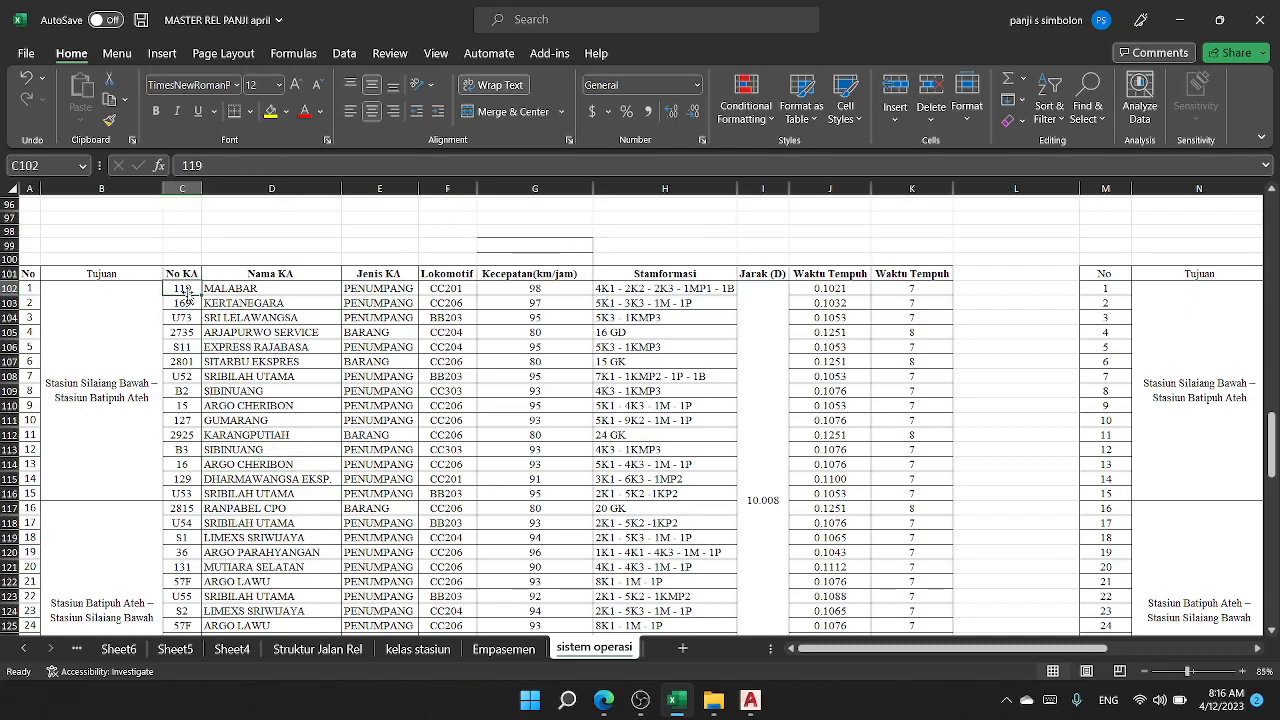
{"action": "key", "text": "Down"}
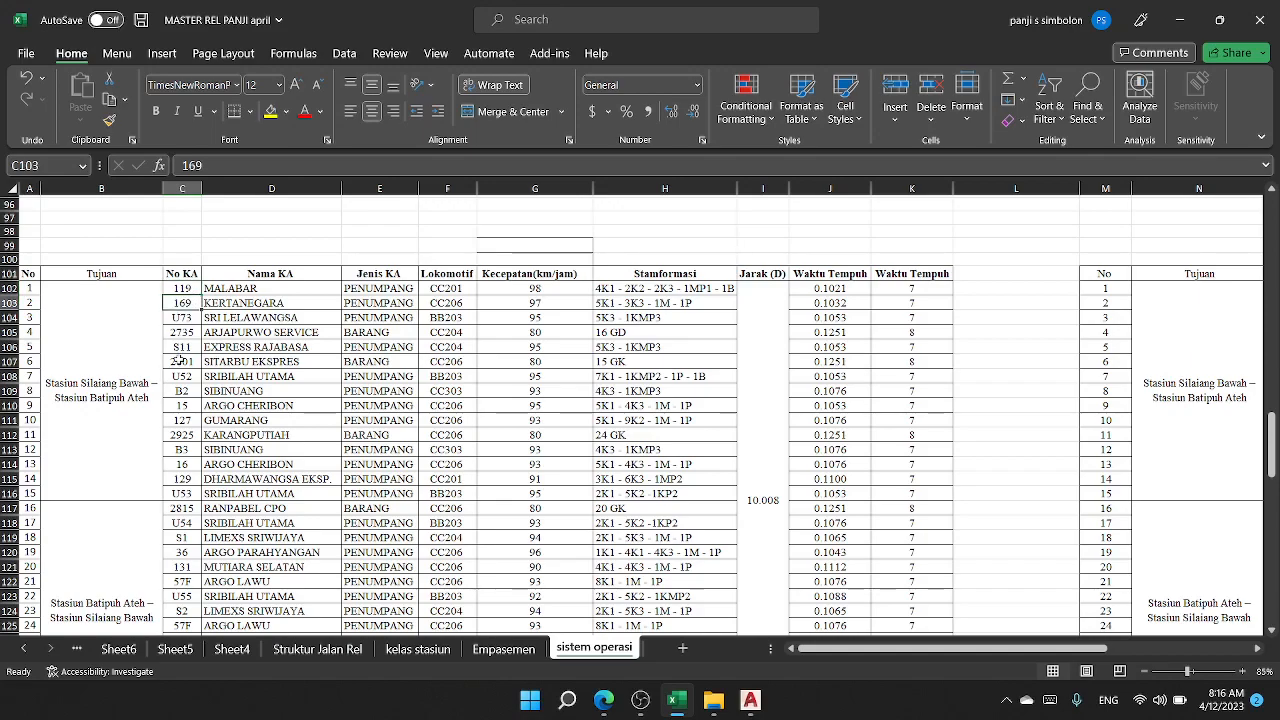
{"action": "left_click", "coordinate": [187, 494]}
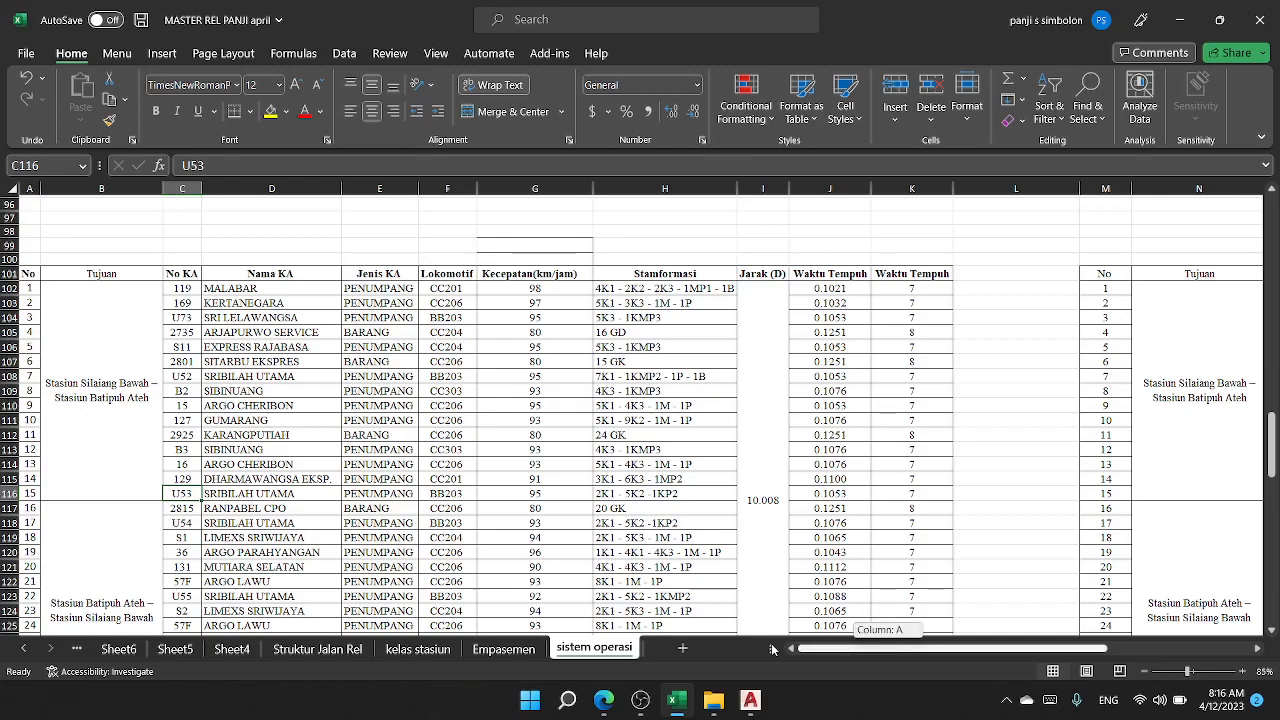
Step: Check which numbered trains belong to each route, highlighting rows 1–15 and 16–30 in turn
{"action": "left_click_drag", "start_coordinate": [28, 494], "coordinate": [40, 278]}
{"action": "scroll", "coordinate": [40, 400], "scroll_direction": "down", "scroll_amount": 4}
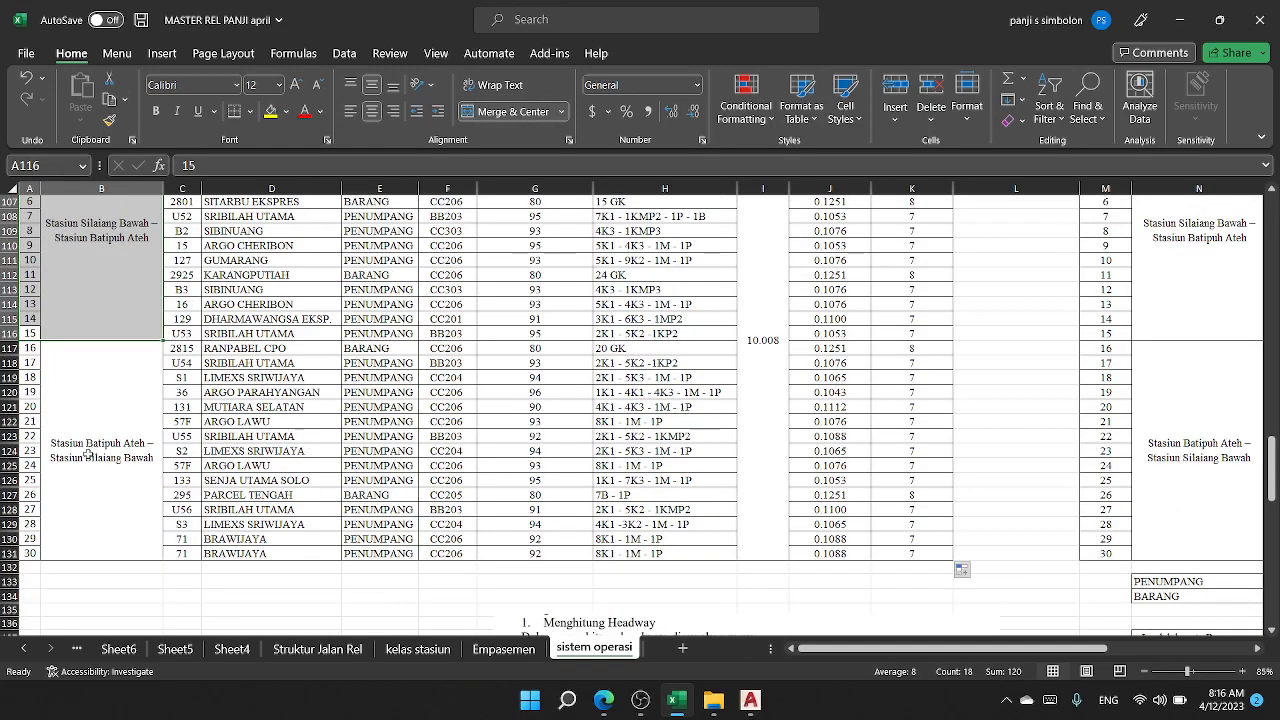
{"action": "left_click", "coordinate": [30, 553]}
{"action": "left_click_drag", "start_coordinate": [30, 550], "coordinate": [60, 370]}
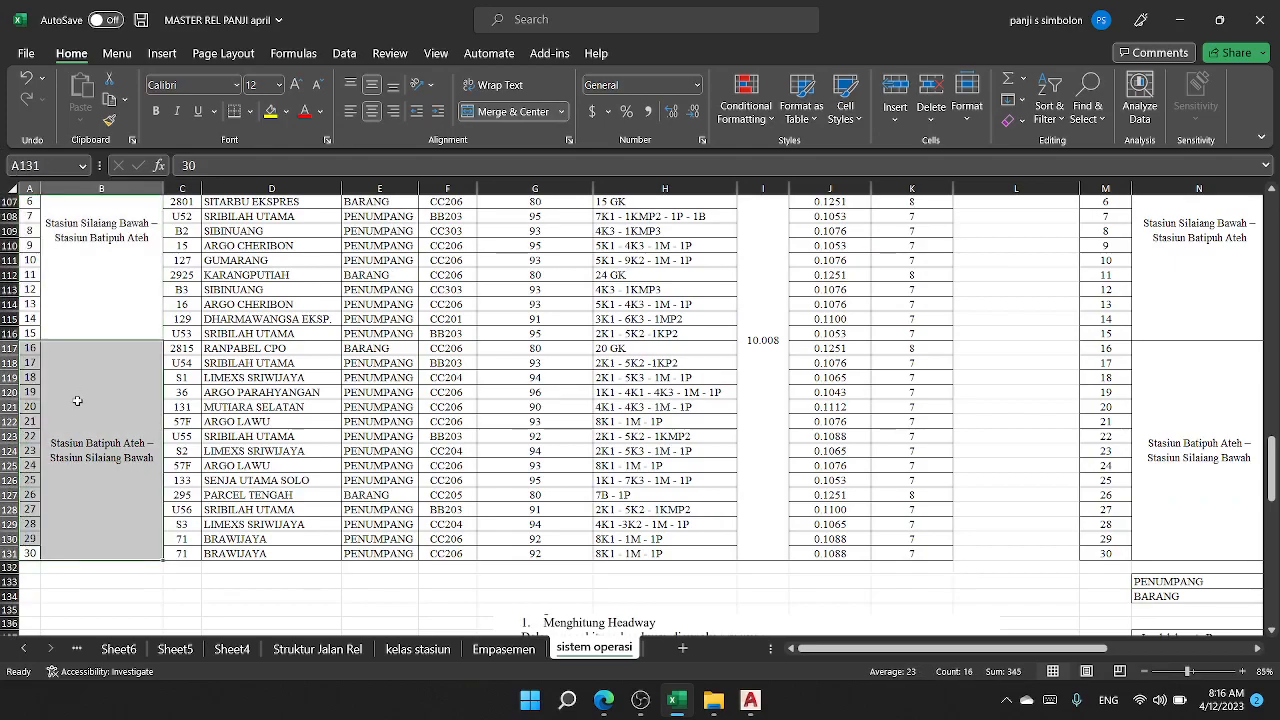
{"action": "scroll", "coordinate": [77, 400], "scroll_direction": "up", "scroll_amount": 4}
{"action": "left_click", "coordinate": [105, 358]}
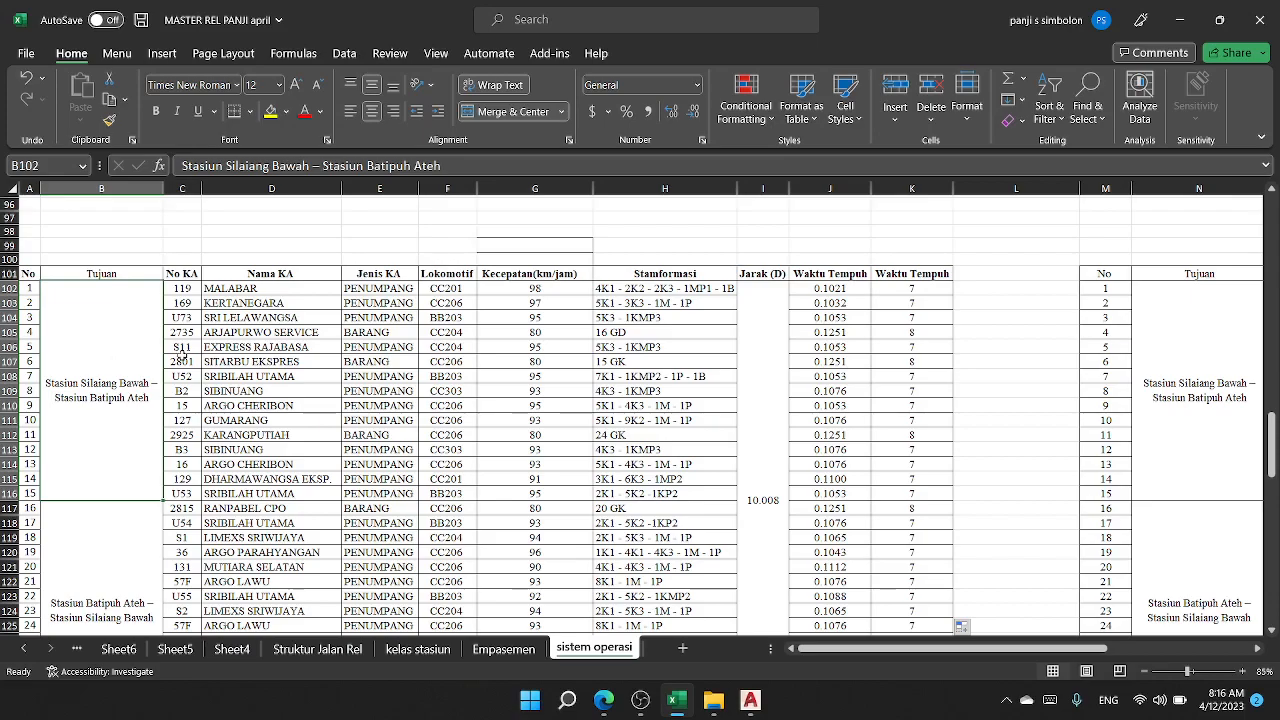
Step: Review the return route from Stasiun Batipuh Ateh to Stasiun Silaiang Bawah and its train types in rows 117 to 131
{"action": "scroll", "coordinate": [200, 396], "scroll_direction": "down", "scroll_amount": 2}
{"action": "left_click", "coordinate": [95, 430]}
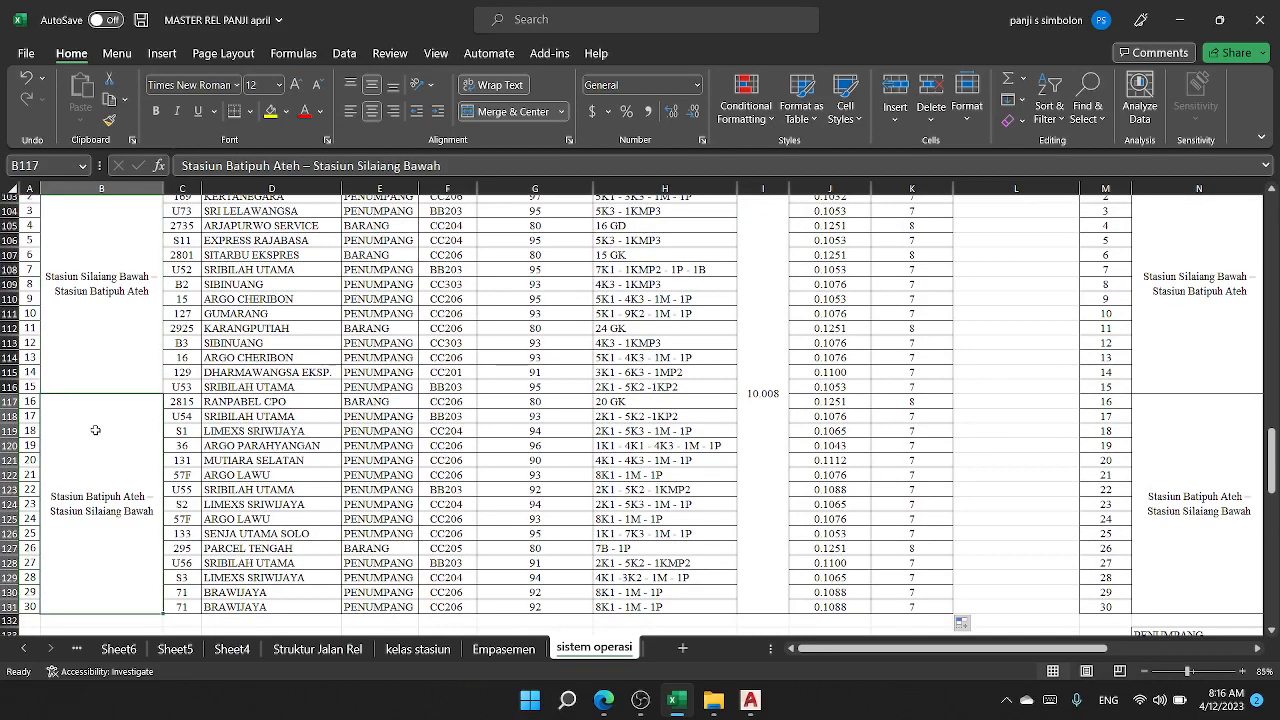
{"action": "scroll", "coordinate": [95, 430], "scroll_direction": "down", "scroll_amount": 1}
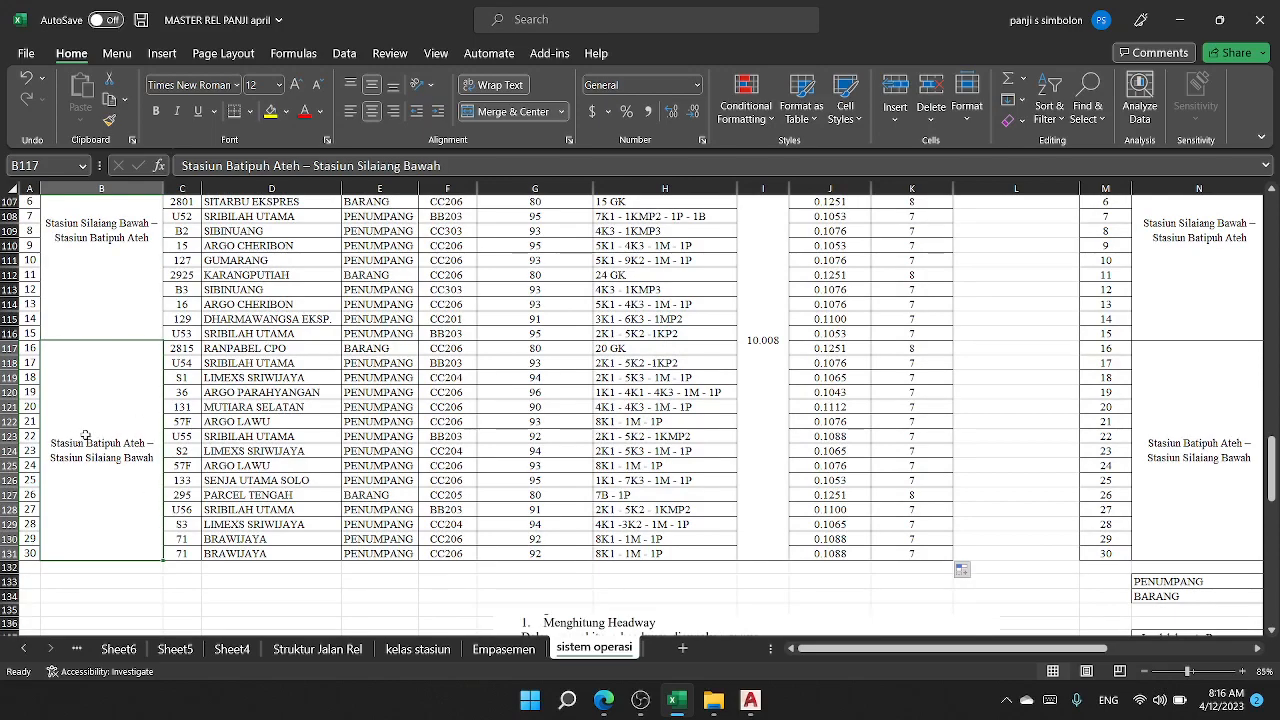
{"action": "scroll", "coordinate": [86, 435], "scroll_direction": "up", "scroll_amount": 1}
{"action": "scroll", "coordinate": [86, 432], "scroll_direction": "down", "scroll_amount": 1}
{"action": "scroll", "coordinate": [318, 374], "scroll_direction": "up", "scroll_amount": 2}
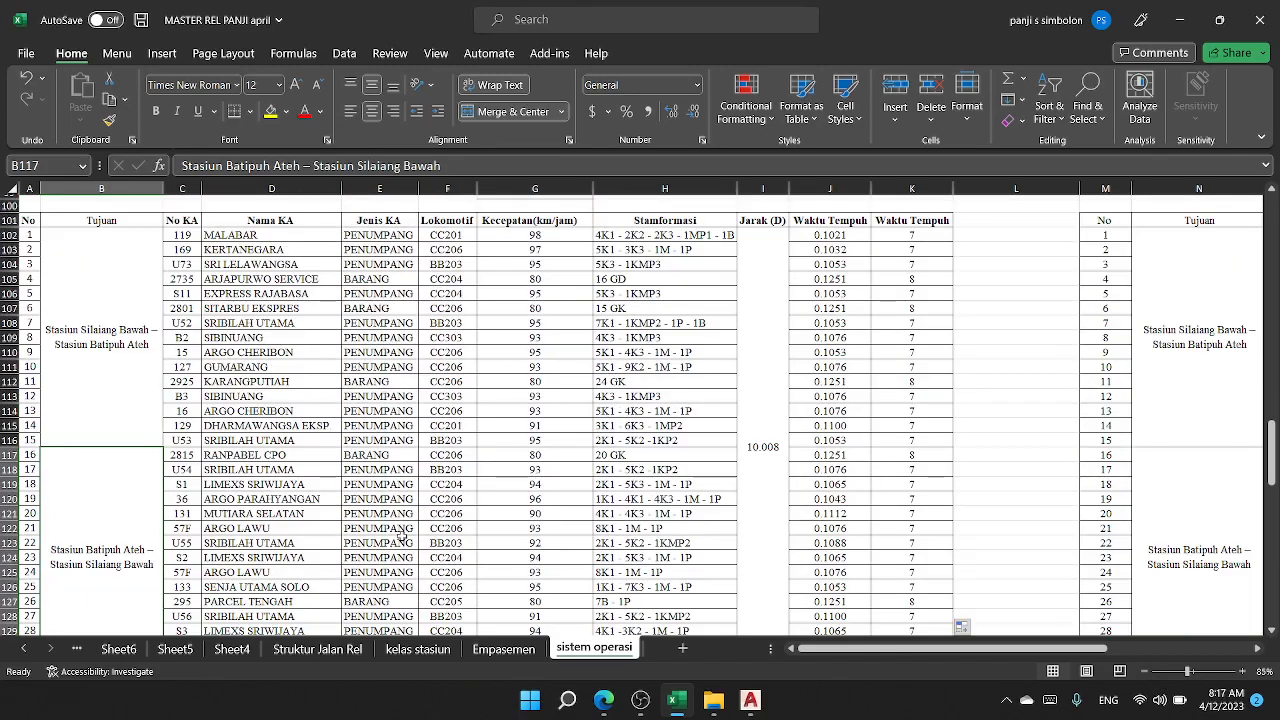
{"action": "scroll", "coordinate": [400, 535], "scroll_direction": "down", "scroll_amount": 2}
{"action": "left_click_drag", "start_coordinate": [382, 553], "coordinate": [383, 346]}
{"action": "scroll", "coordinate": [157, 459], "scroll_direction": "up", "scroll_amount": 3}
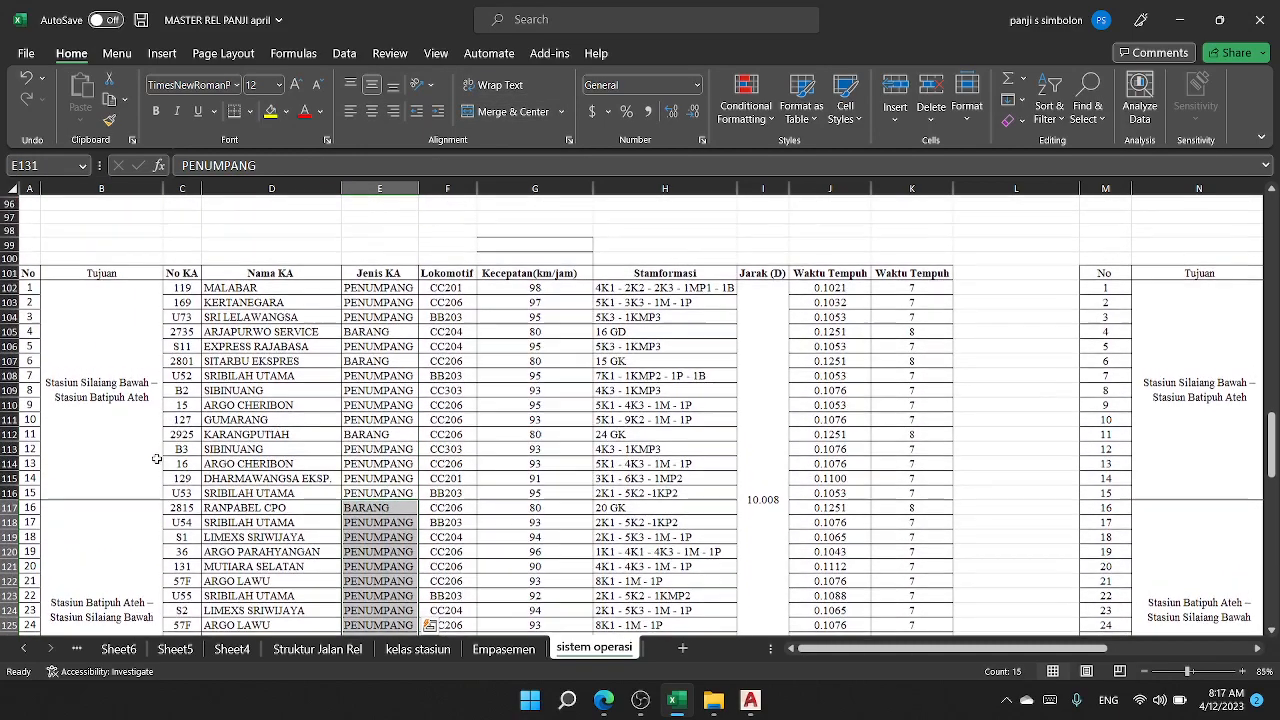
Step: Follow the first train from the data table to the timetable in columns M to V and check its number, type and departure time
{"action": "left_click", "coordinate": [132, 286]}
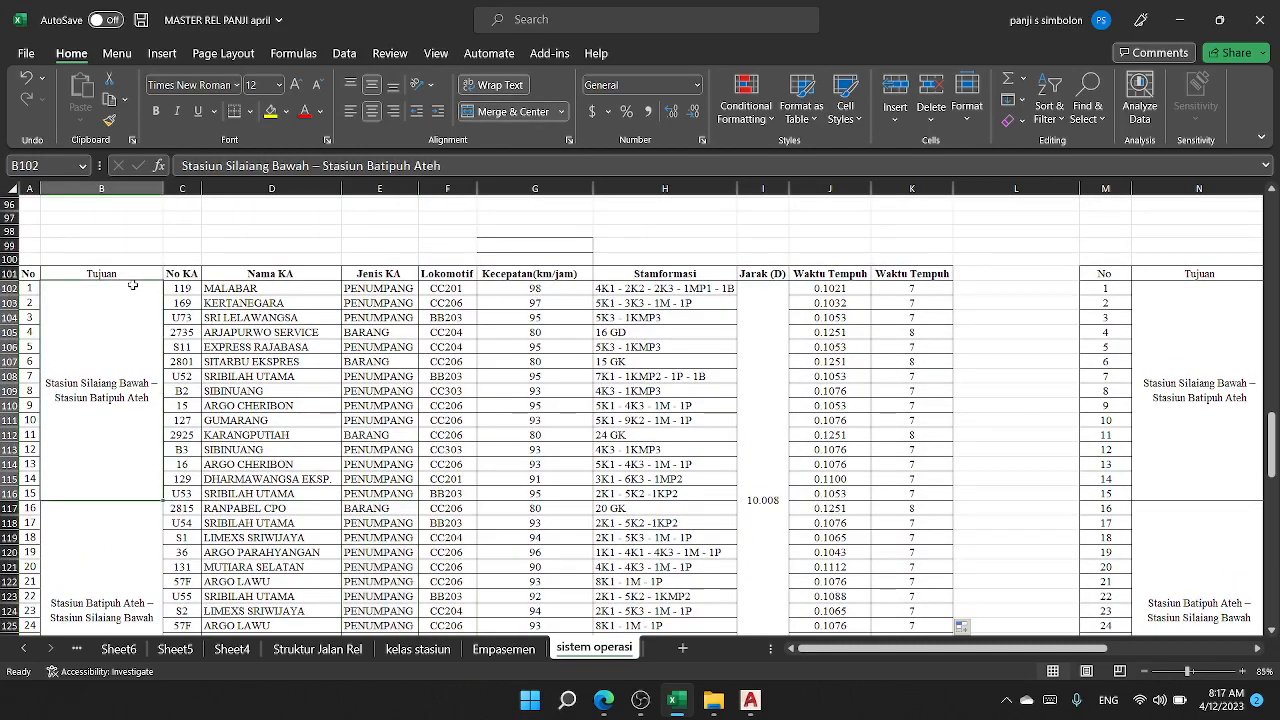
{"action": "left_click", "coordinate": [28, 287]}
{"action": "left_click_drag", "start_coordinate": [812, 649], "coordinate": [1021, 615]}
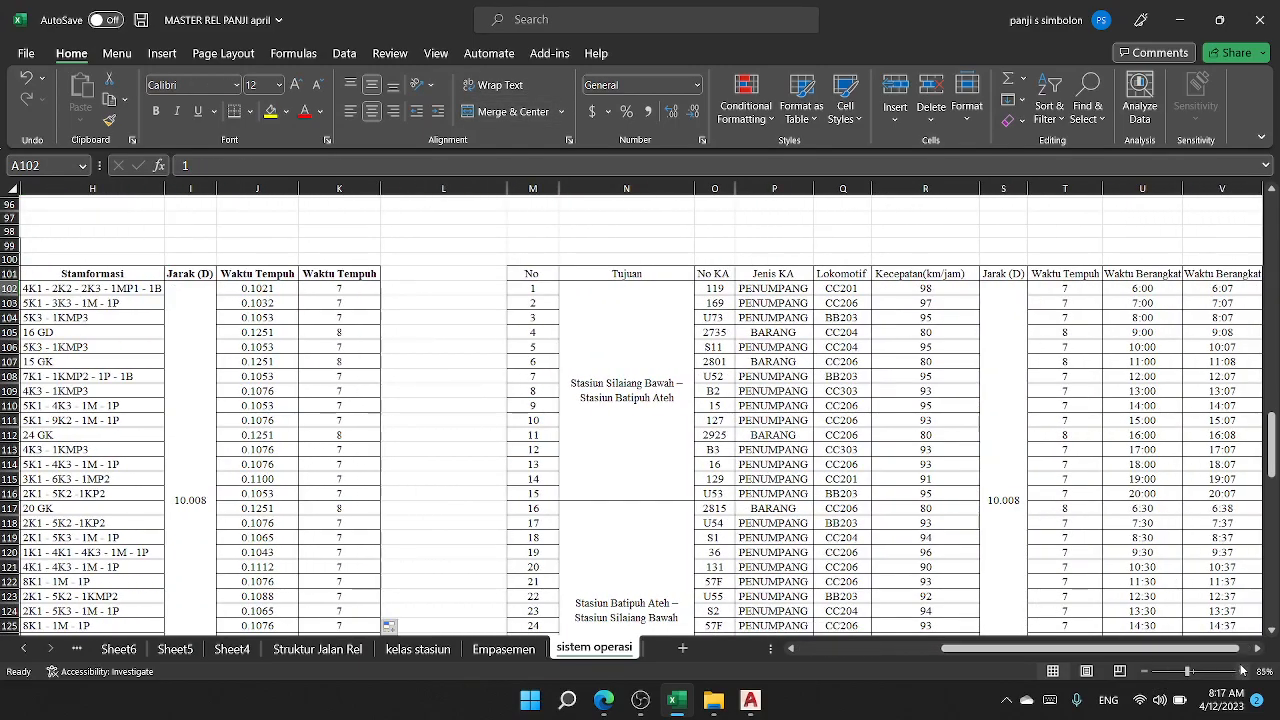
{"action": "left_click", "coordinate": [1257, 649]}
{"action": "left_click", "coordinate": [1257, 649]}
{"action": "left_click", "coordinate": [1257, 649]}
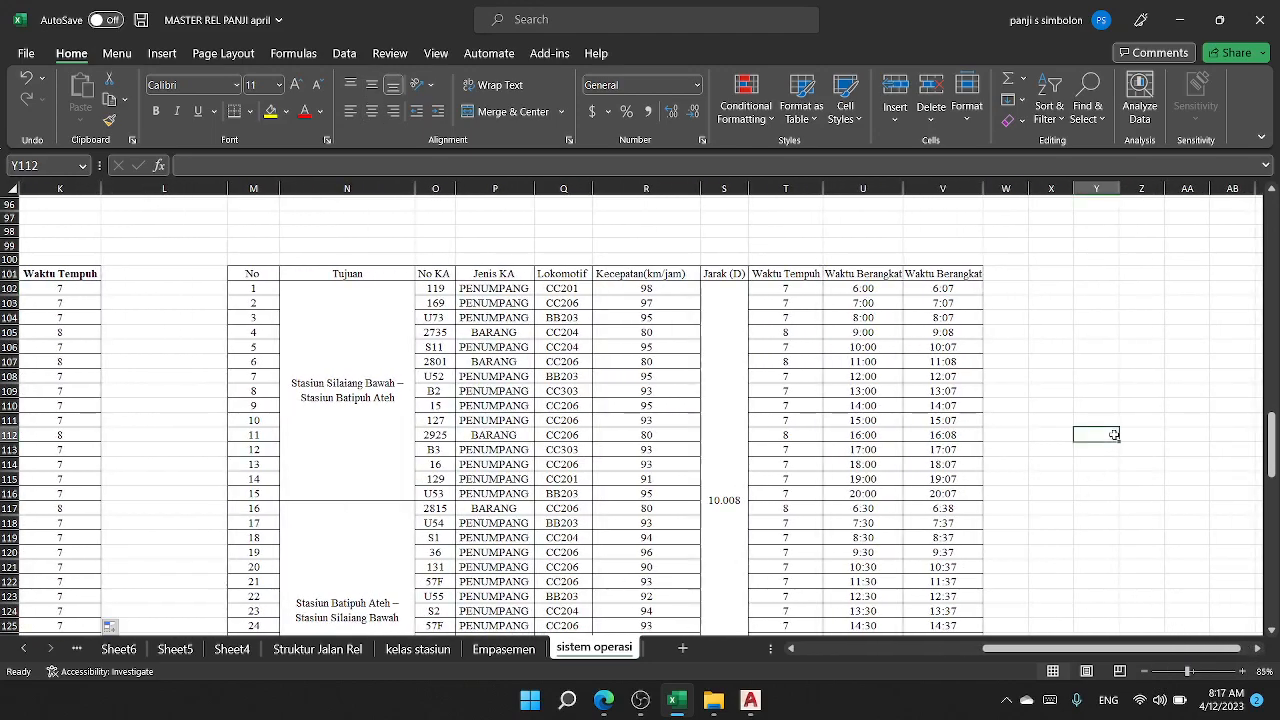
{"action": "left_click", "coordinate": [845, 284]}
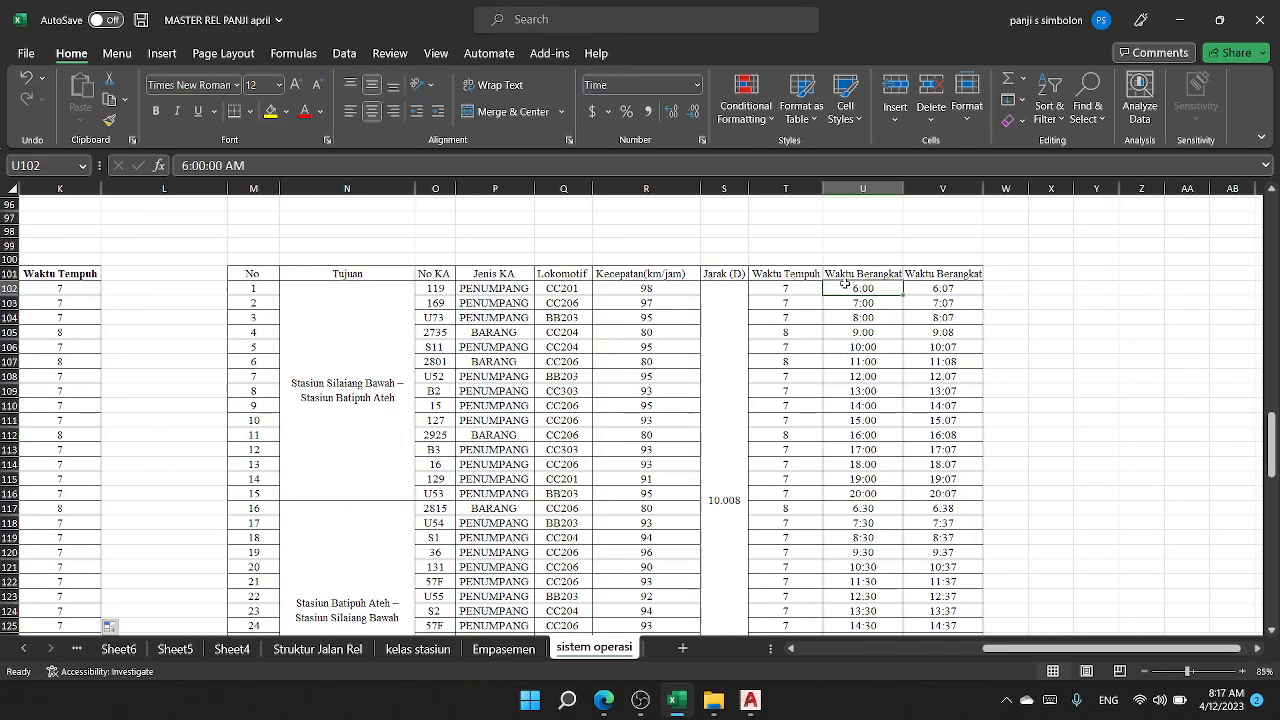
{"action": "left_click", "coordinate": [477, 289]}
{"action": "left_click", "coordinate": [438, 288]}
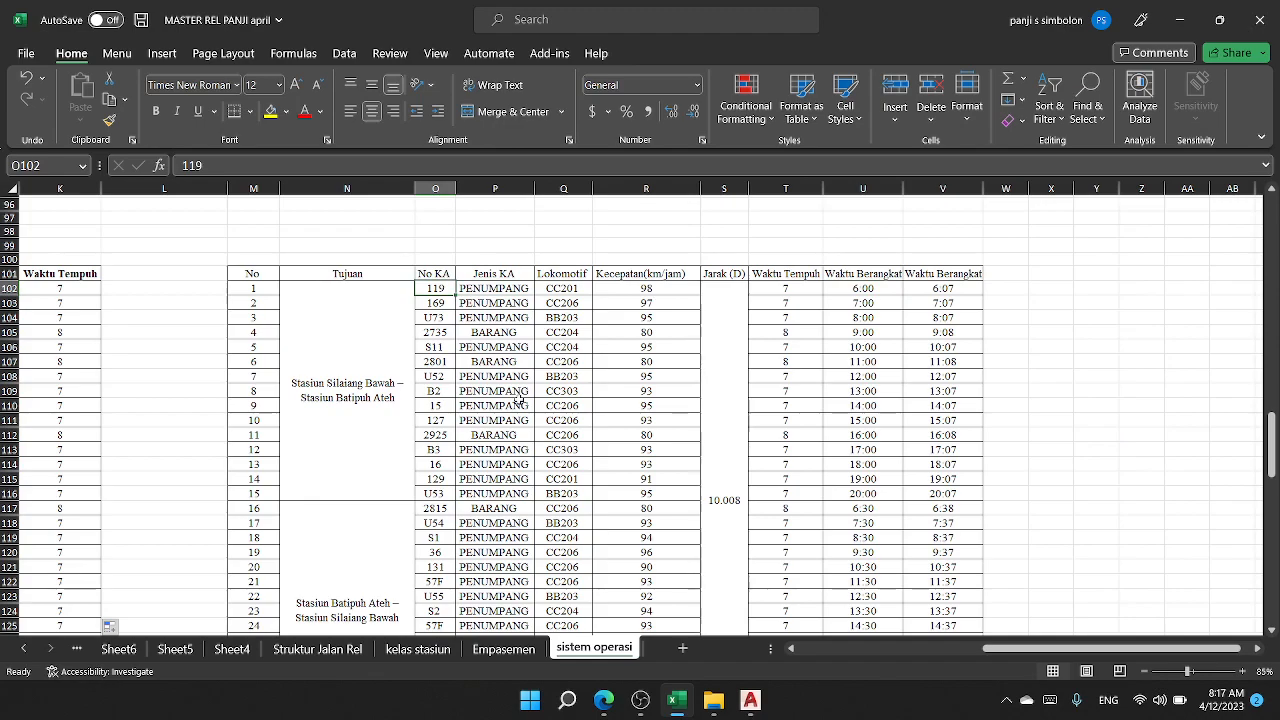
Step: Compare train 119's departure time and travel time in row 102 with the resulting time in column V
{"action": "left_click", "coordinate": [869, 289]}
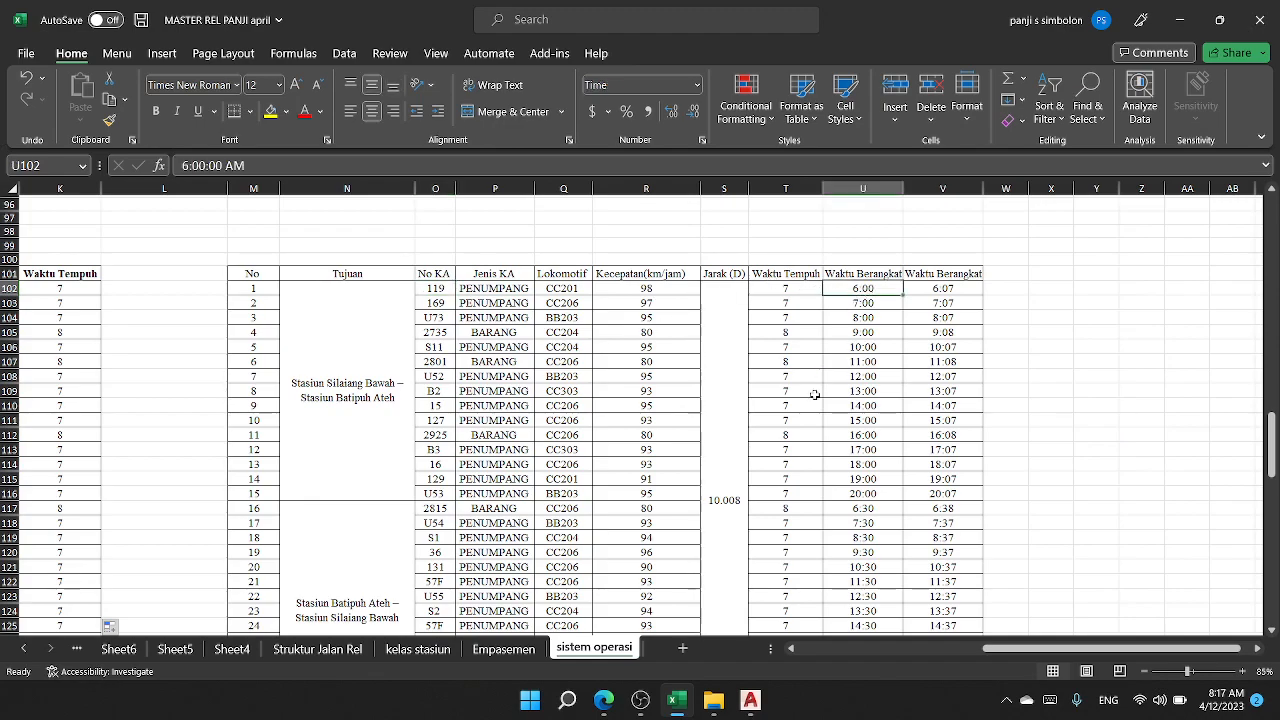
{"action": "left_click", "coordinate": [786, 287]}
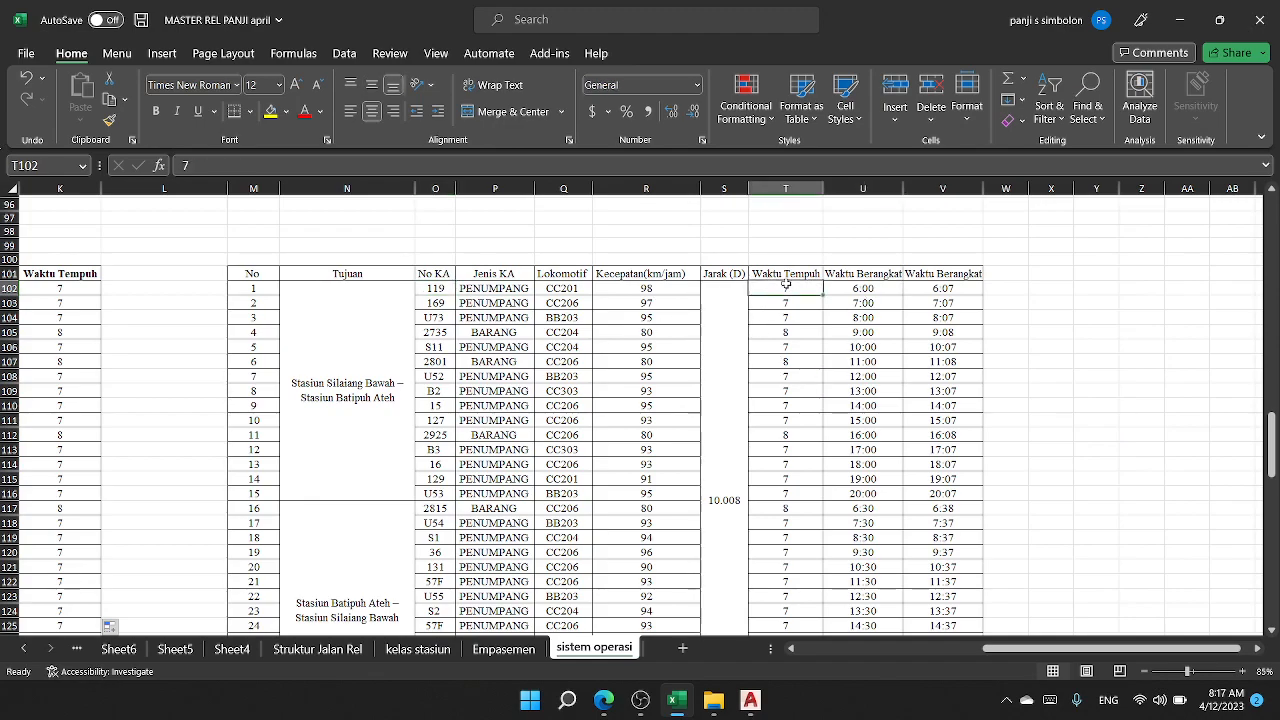
{"action": "left_click", "coordinate": [956, 289]}
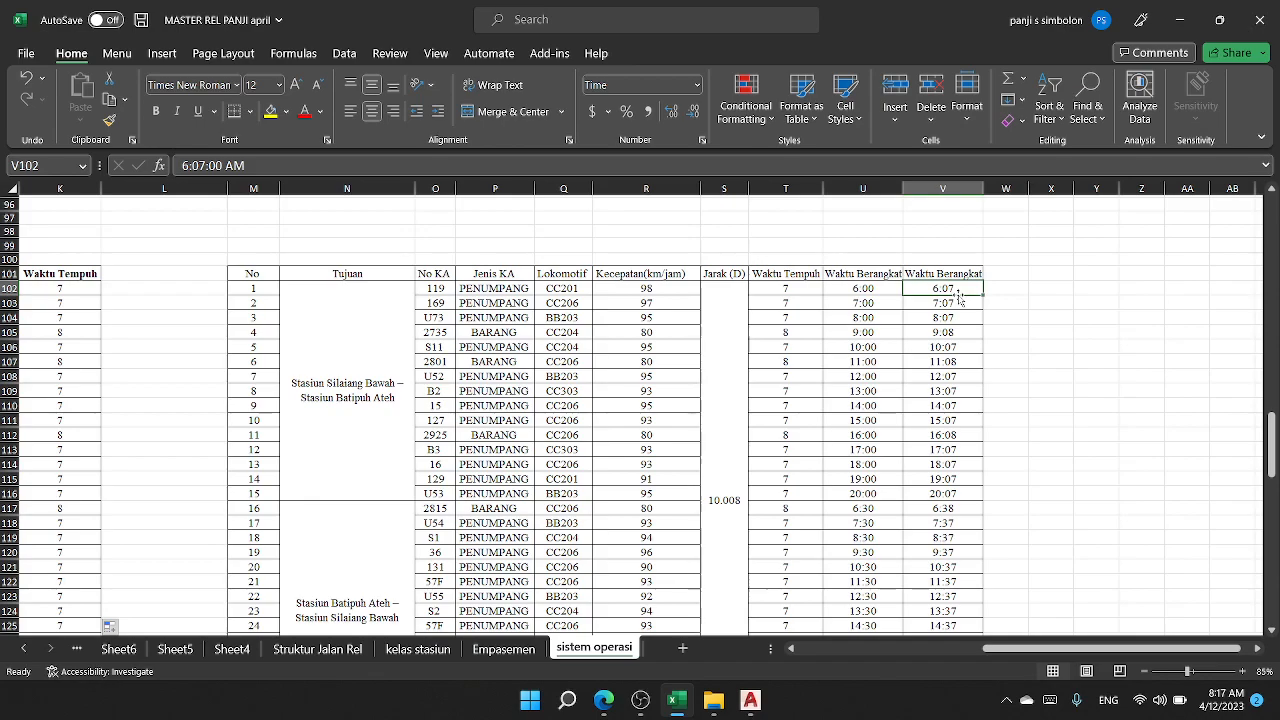
{"action": "left_click", "coordinate": [960, 302]}
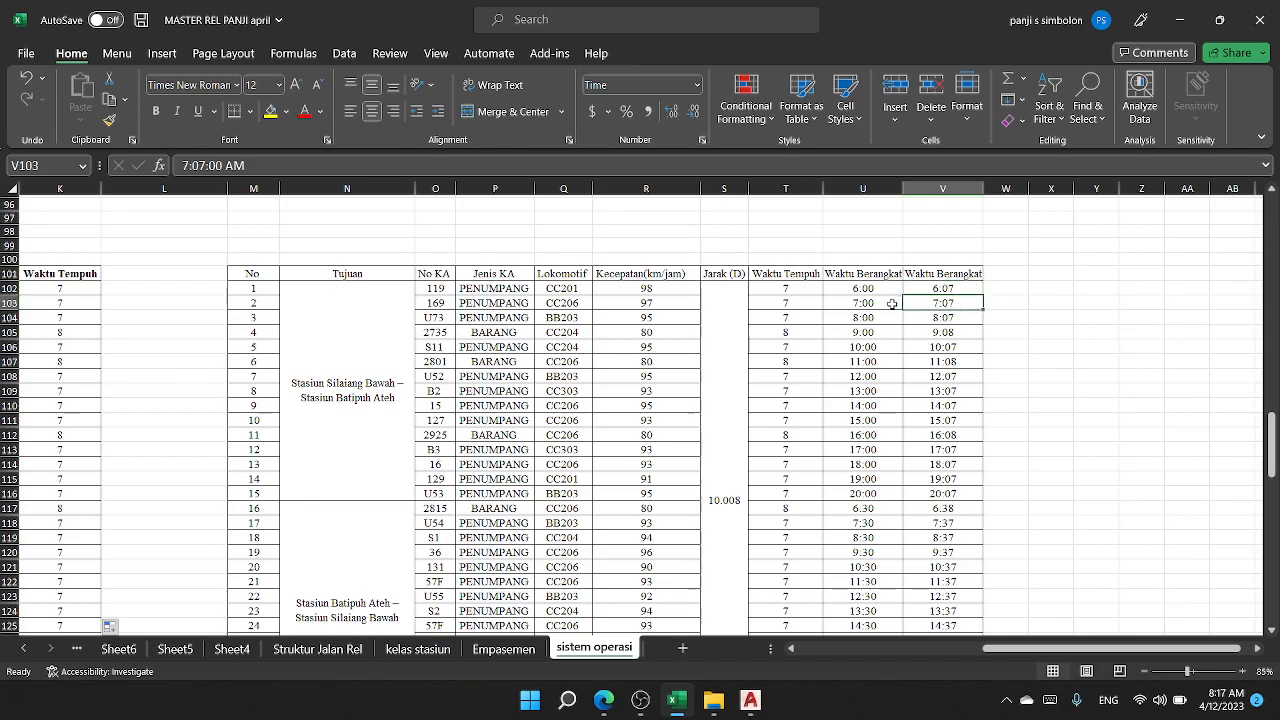
{"action": "left_click", "coordinate": [866, 289]}
{"action": "left_click", "coordinate": [803, 289]}
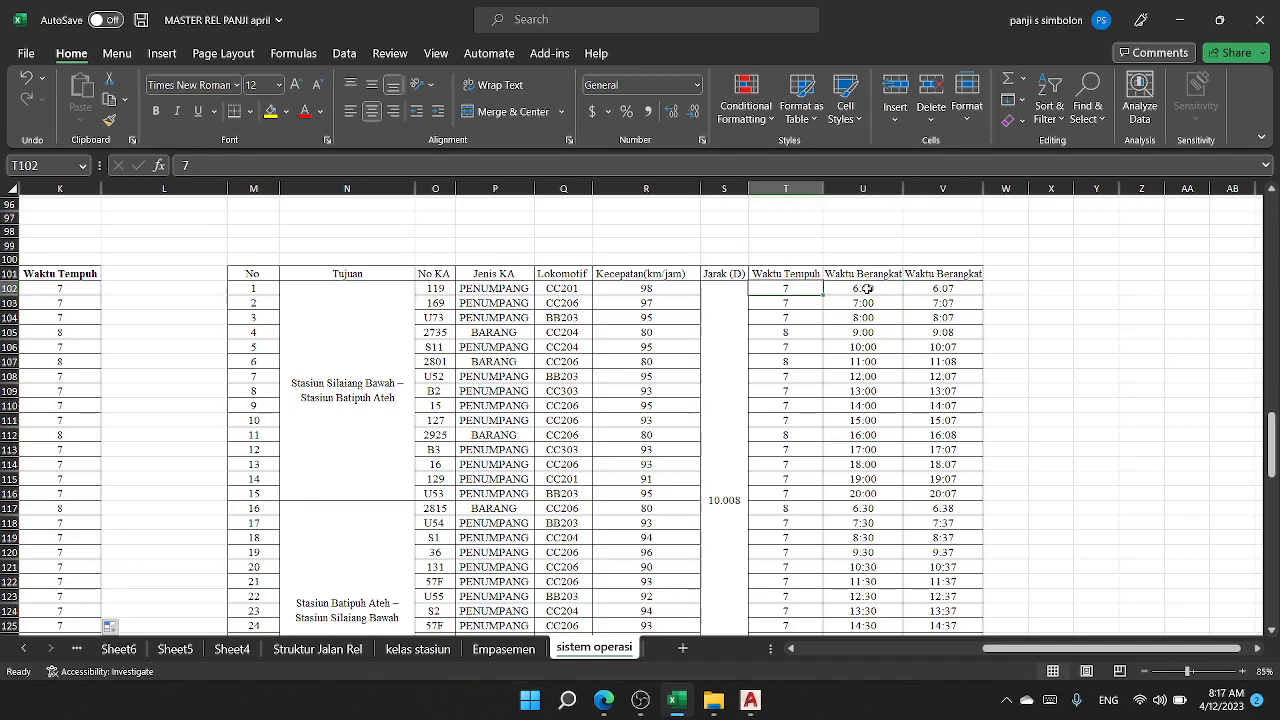
{"action": "left_click", "coordinate": [864, 289]}
{"action": "left_click", "coordinate": [804, 290]}
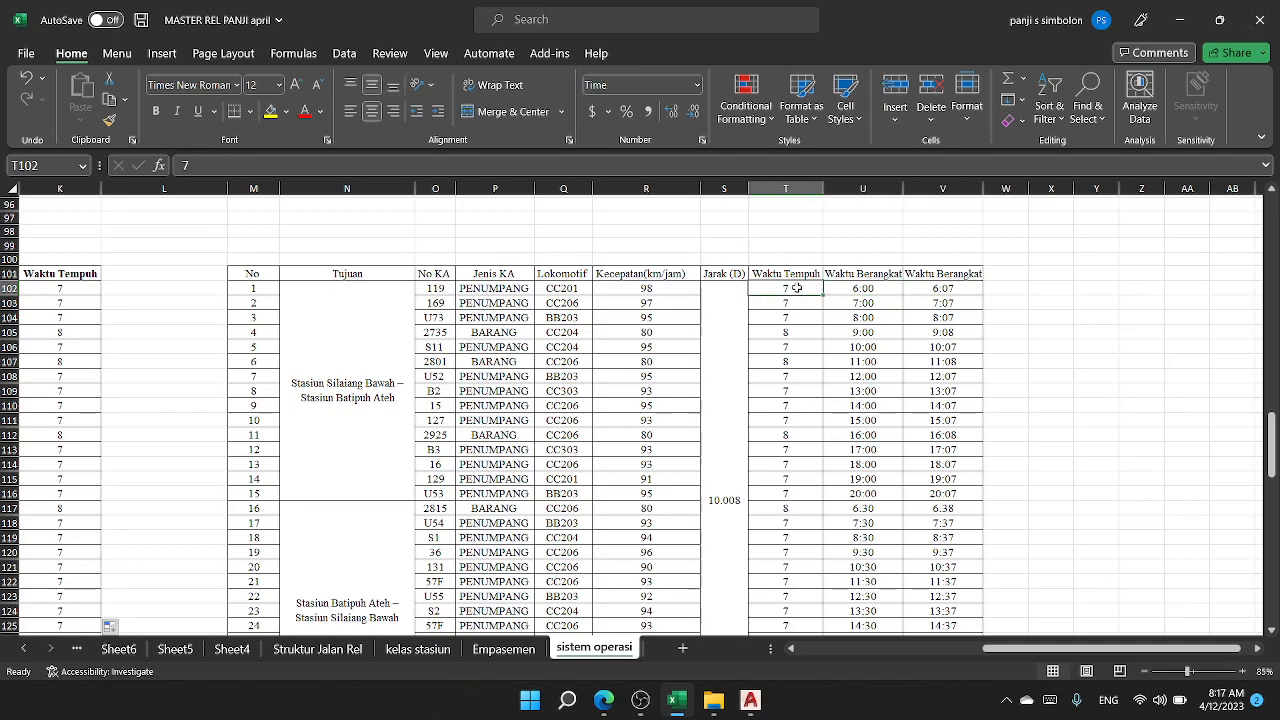
{"action": "left_click", "coordinate": [950, 290]}
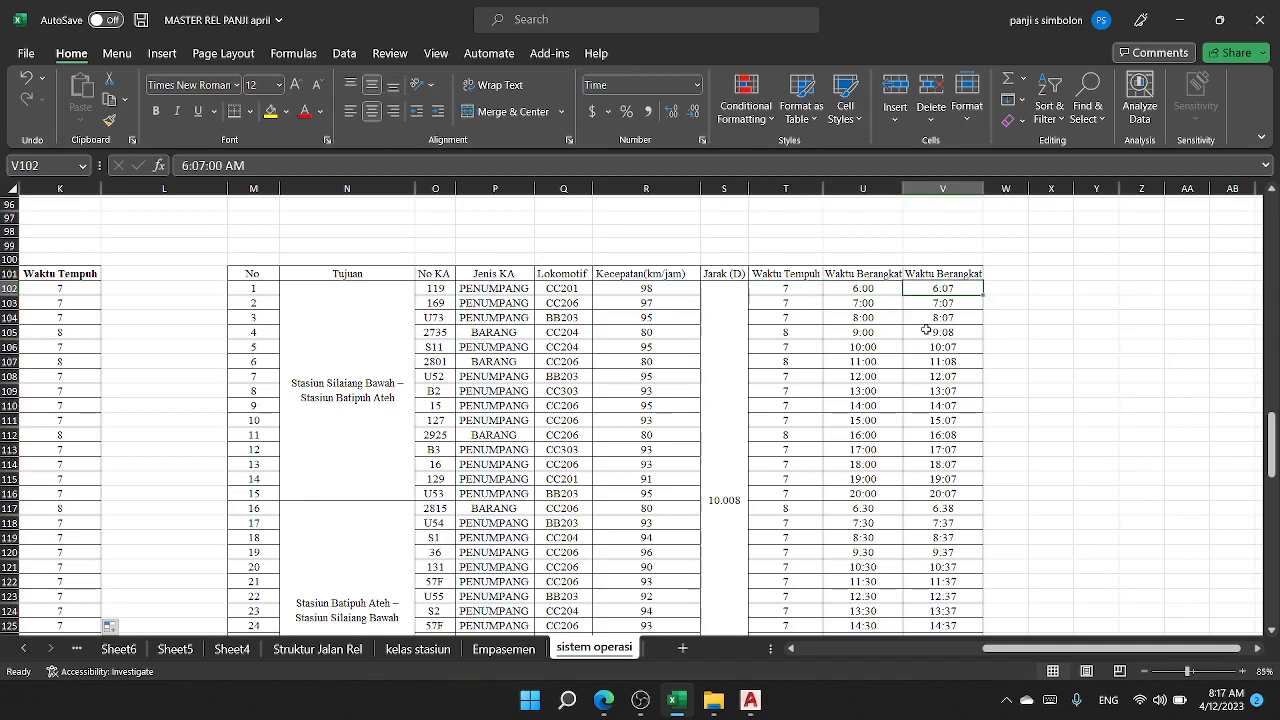
{"action": "left_click", "coordinate": [802, 290]}
{"action": "left_click", "coordinate": [944, 292]}
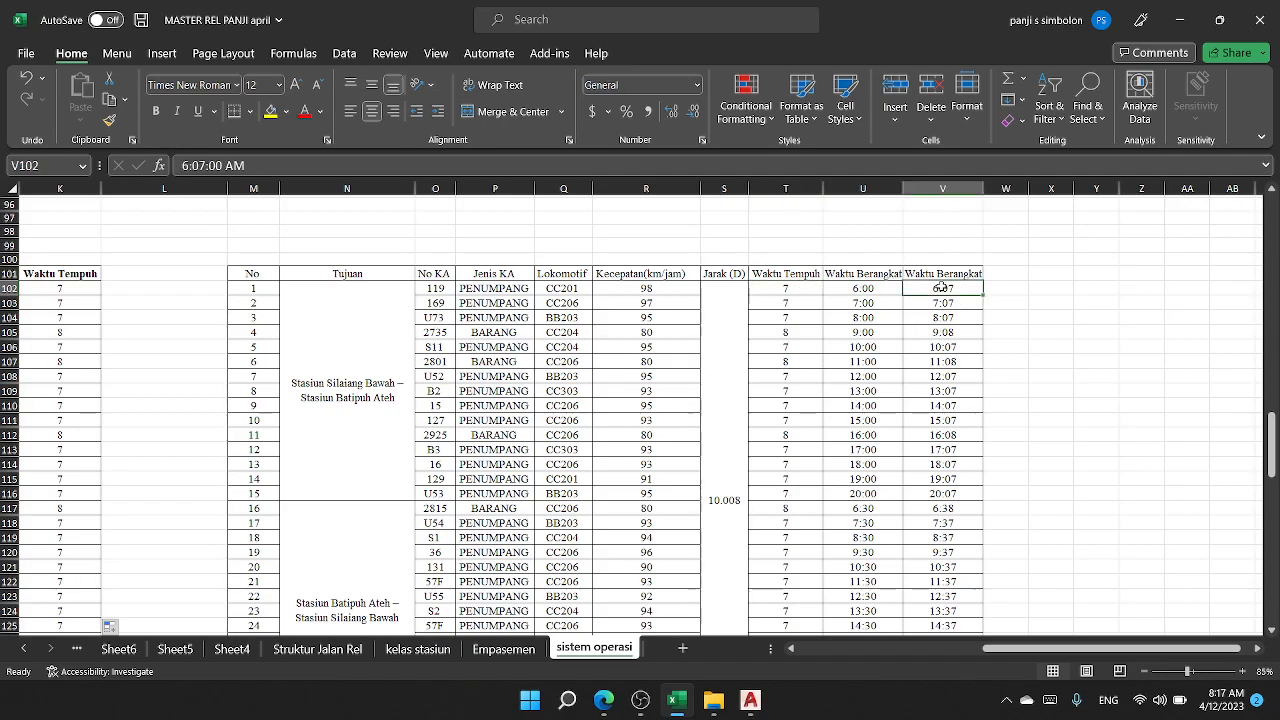
{"action": "left_click", "coordinate": [852, 290]}
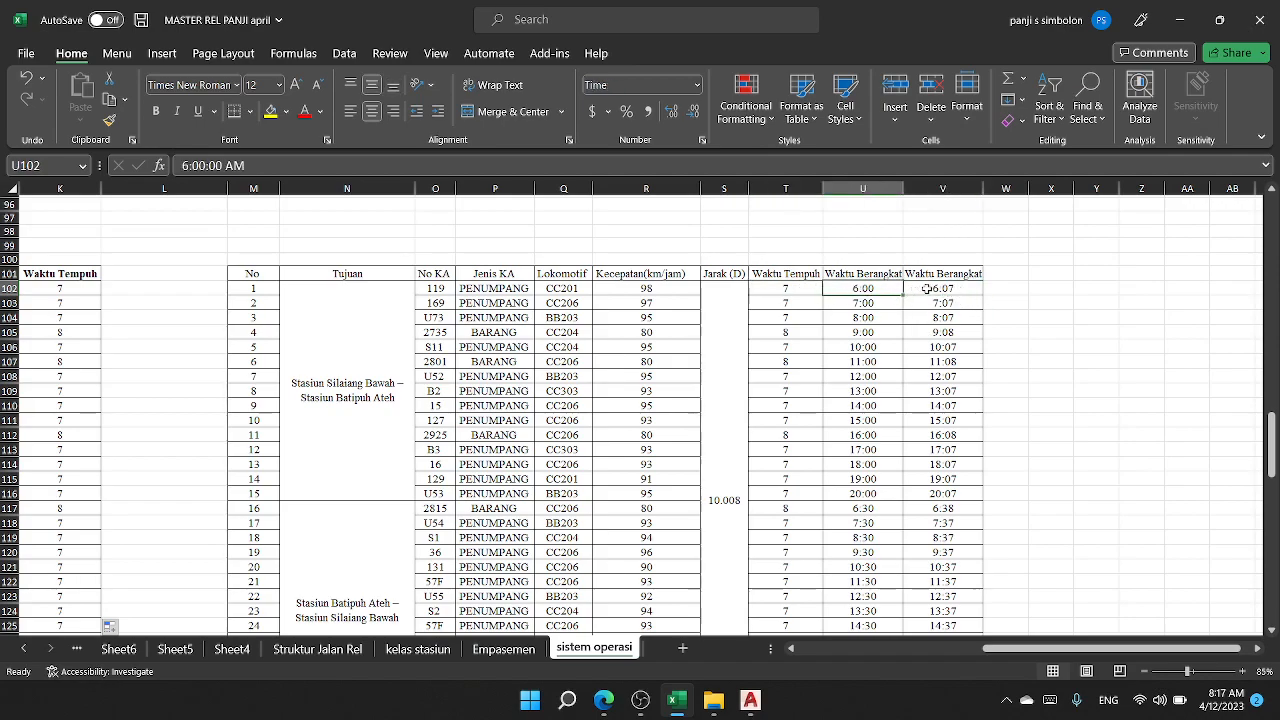
{"action": "left_click", "coordinate": [950, 289]}
Step: Rename the column V header in cell V101 to Waktu Sampai
{"action": "scroll", "coordinate": [927, 311], "scroll_direction": "down", "scroll_amount": 2}
{"action": "scroll", "coordinate": [877, 305], "scroll_direction": "up", "scroll_amount": 1}
{"action": "scroll", "coordinate": [857, 293], "scroll_direction": "up", "scroll_amount": 14}
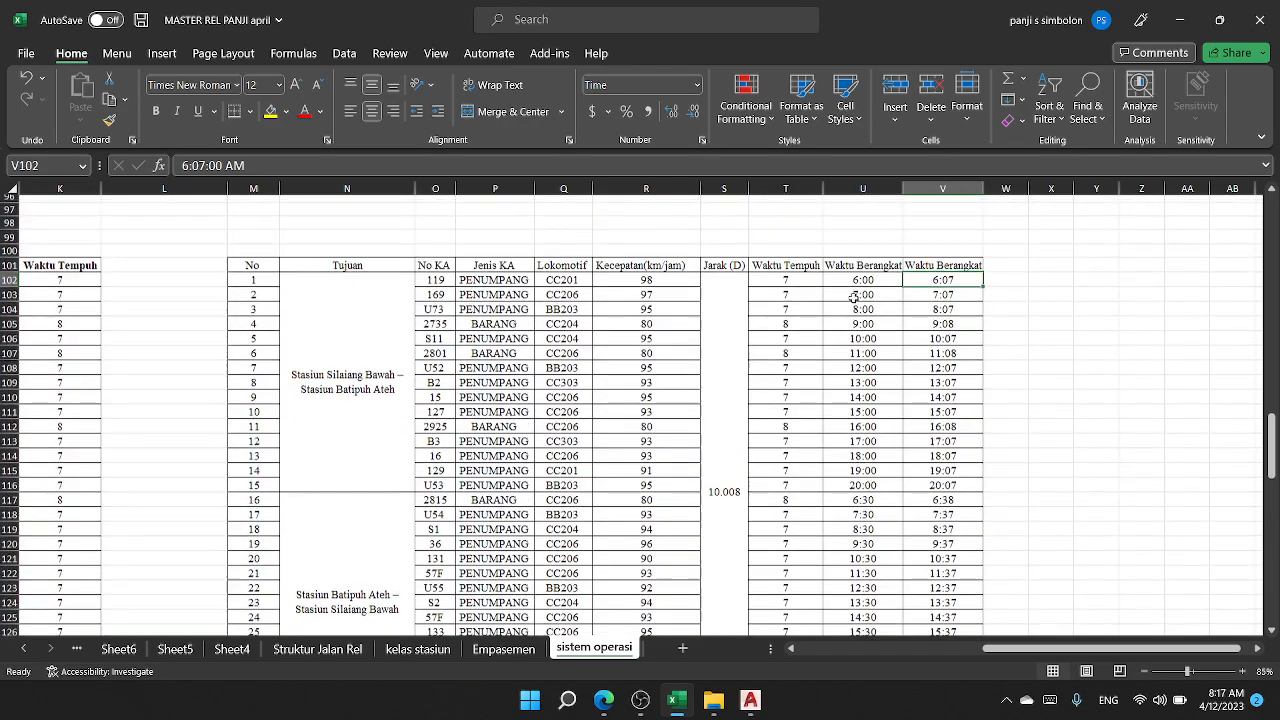
{"action": "scroll", "coordinate": [867, 454], "scroll_direction": "down", "scroll_amount": 9}
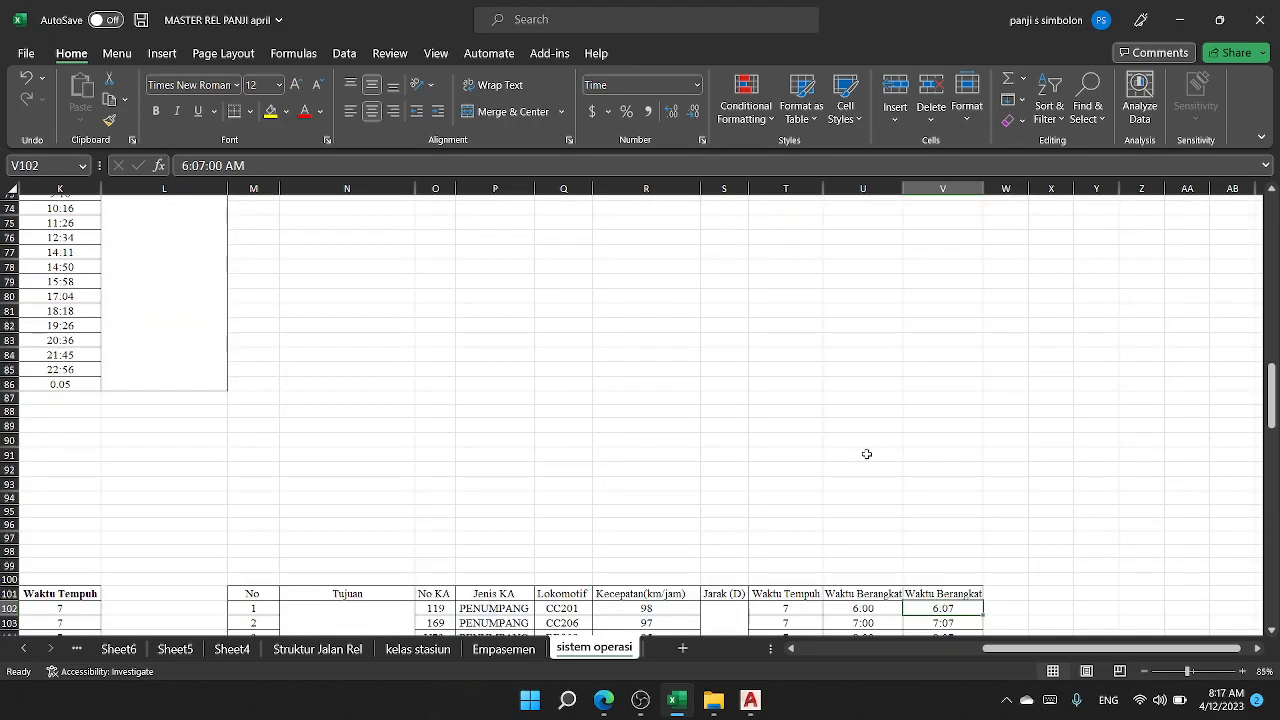
{"action": "left_click", "coordinate": [928, 432]}
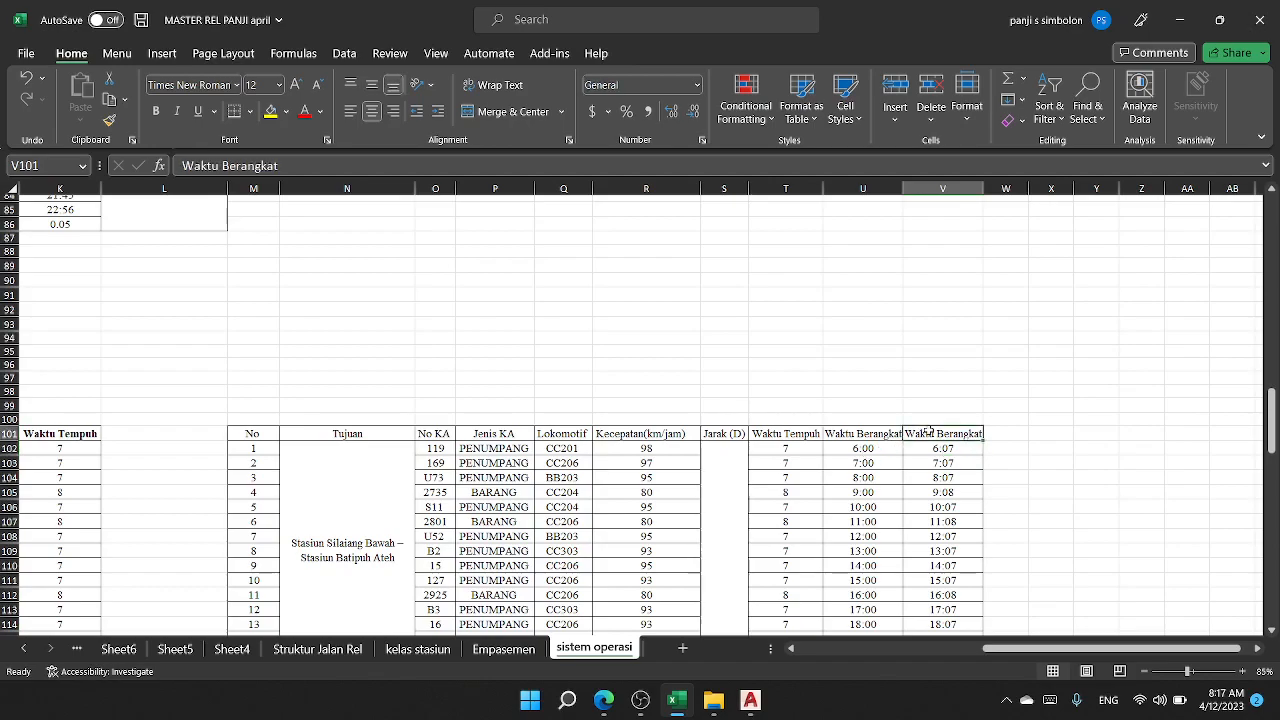
{"action": "double_click", "coordinate": [252, 166]}
{"action": "type", "text": "Sampai"}
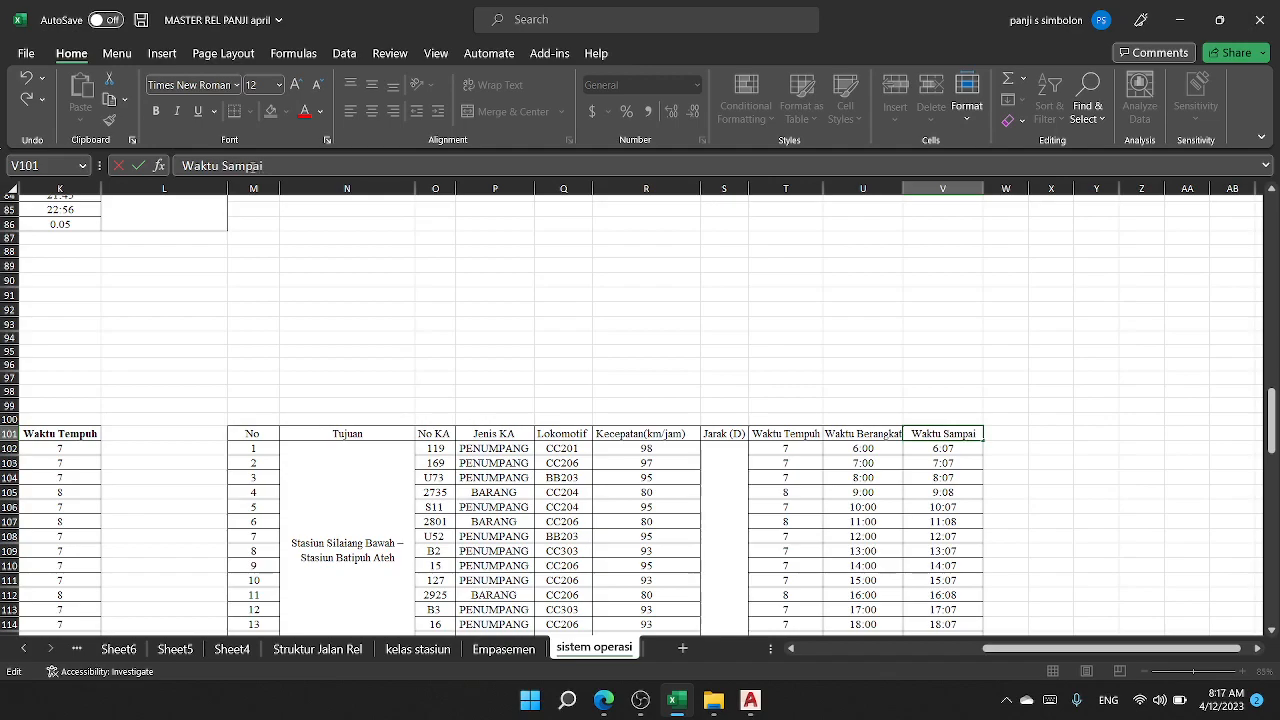
{"action": "key", "text": "Return"}
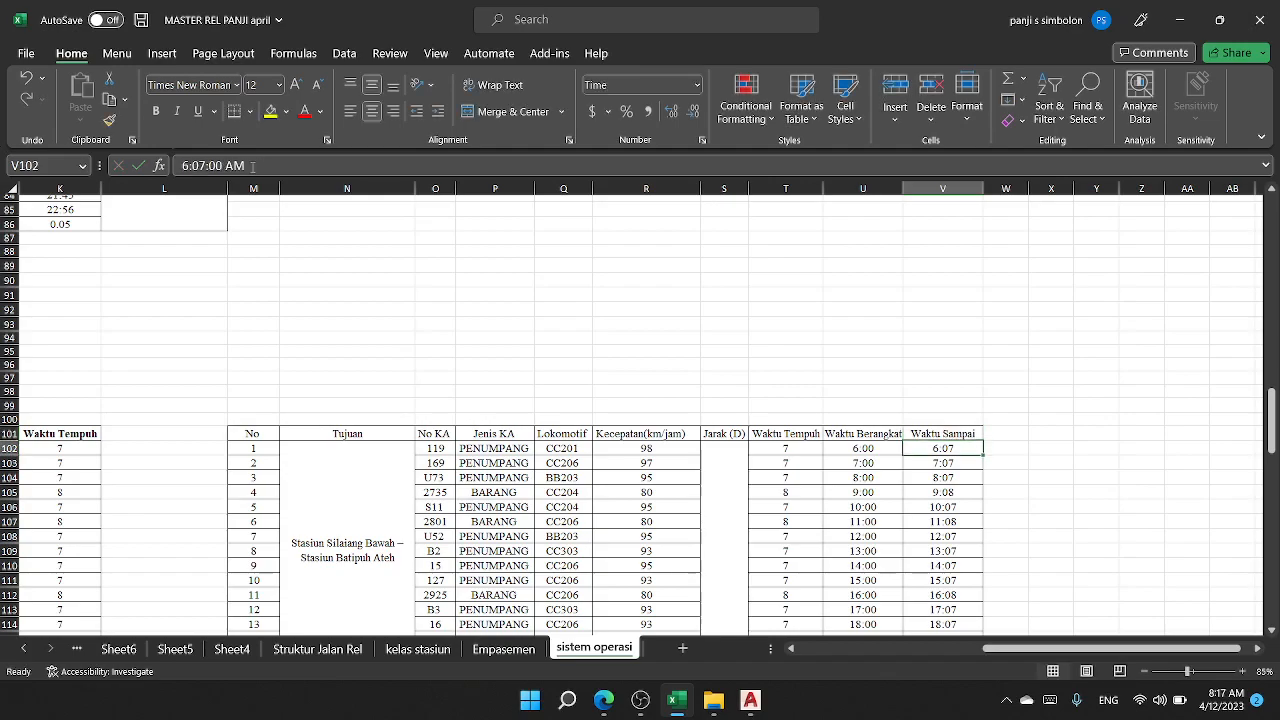
Step: Compare the Waktu Berangkat and Waktu Sampai times of the first three trains, rows 102 to 104
{"action": "left_click", "coordinate": [851, 437]}
{"action": "left_click", "coordinate": [929, 447]}
{"action": "scroll", "coordinate": [840, 457], "scroll_direction": "down", "scroll_amount": 1}
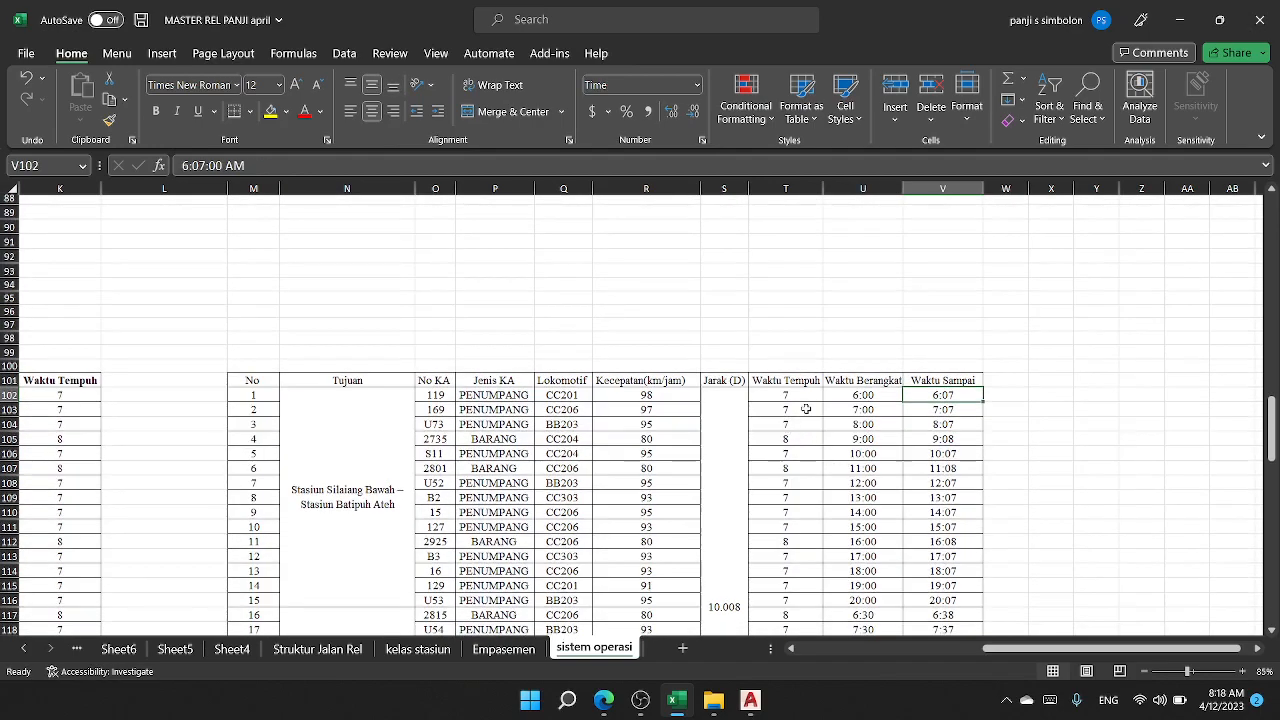
{"action": "left_click", "coordinate": [845, 407]}
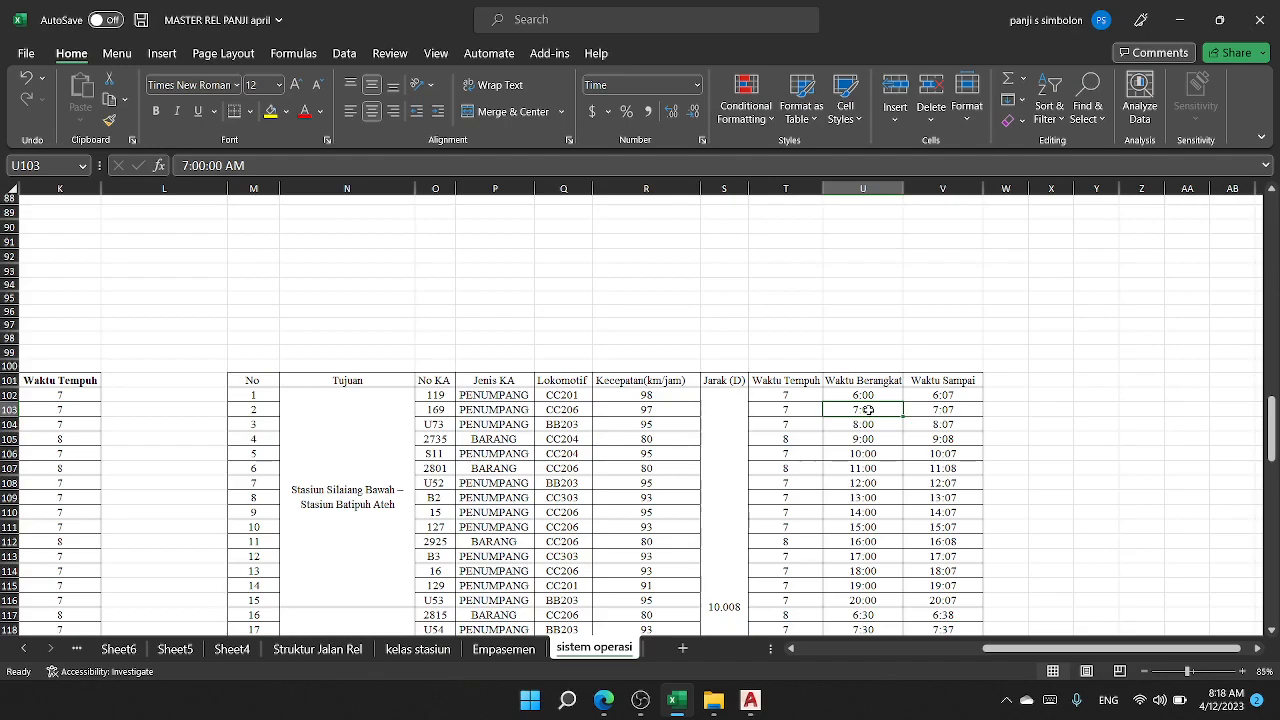
{"action": "scroll", "coordinate": [868, 410], "scroll_direction": "down", "scroll_amount": 2}
{"action": "left_click", "coordinate": [945, 355]}
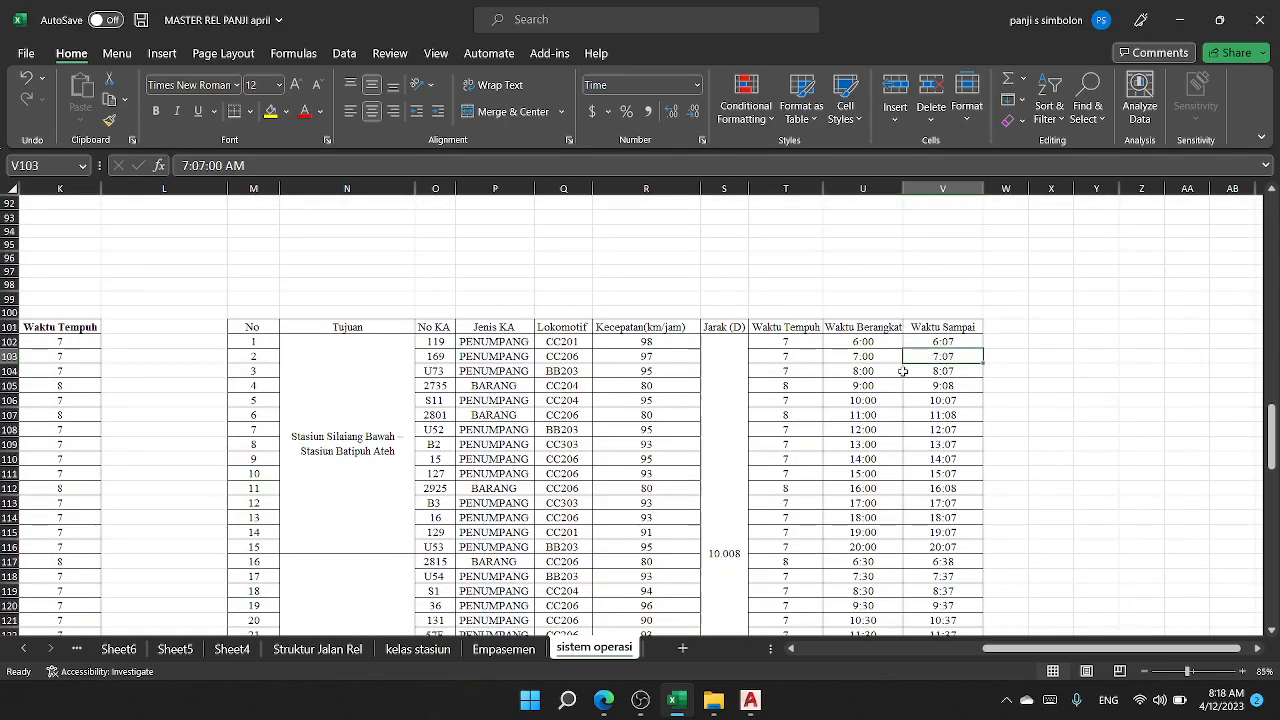
{"action": "left_click", "coordinate": [871, 373]}
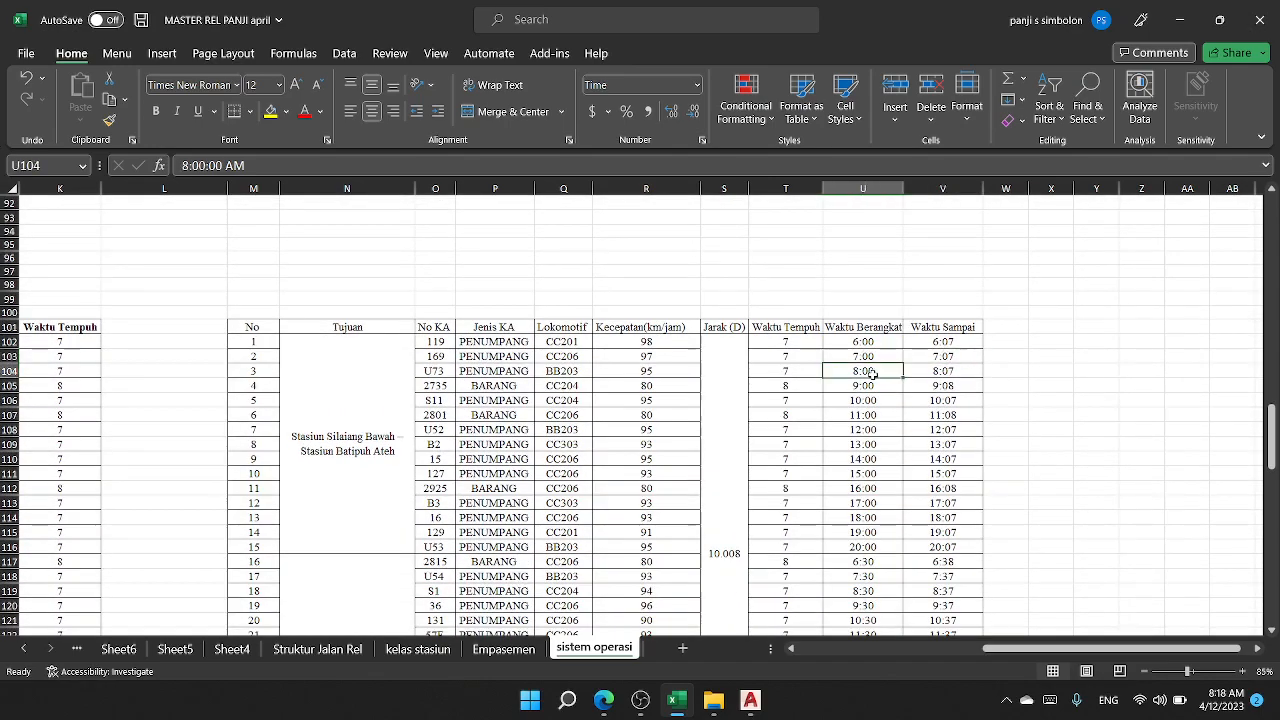
{"action": "left_click", "coordinate": [950, 355]}
{"action": "left_click", "coordinate": [858, 373]}
{"action": "left_click", "coordinate": [950, 373]}
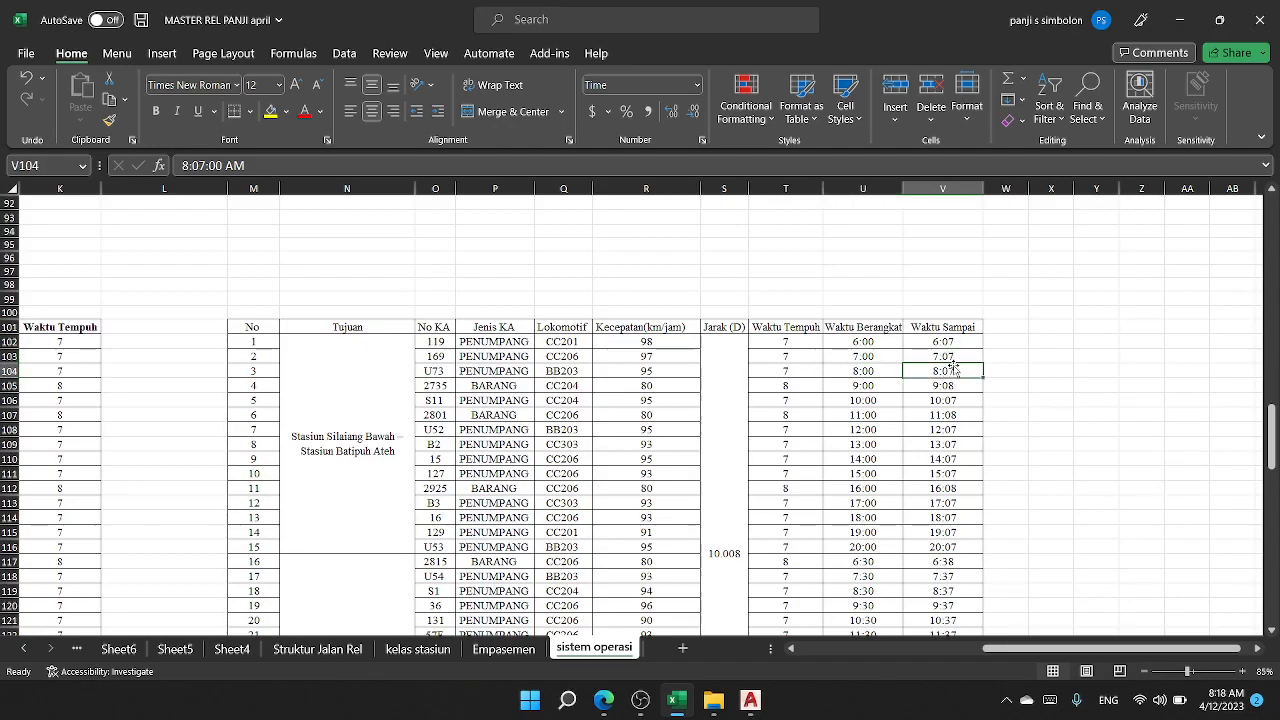
Step: Check the first route's schedule through its last train in row 116, highlighting the departure times in U102:U116
{"action": "scroll", "coordinate": [906, 403], "scroll_direction": "down", "scroll_amount": 2}
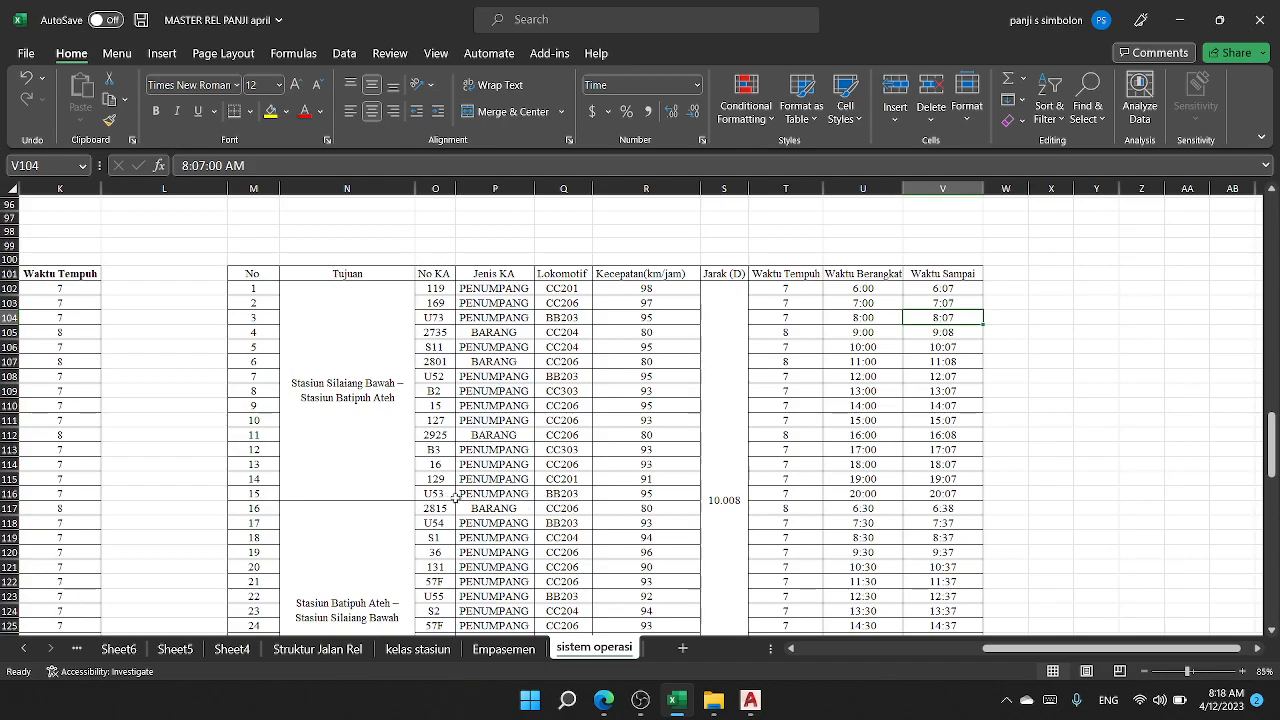
{"action": "left_click", "coordinate": [880, 492]}
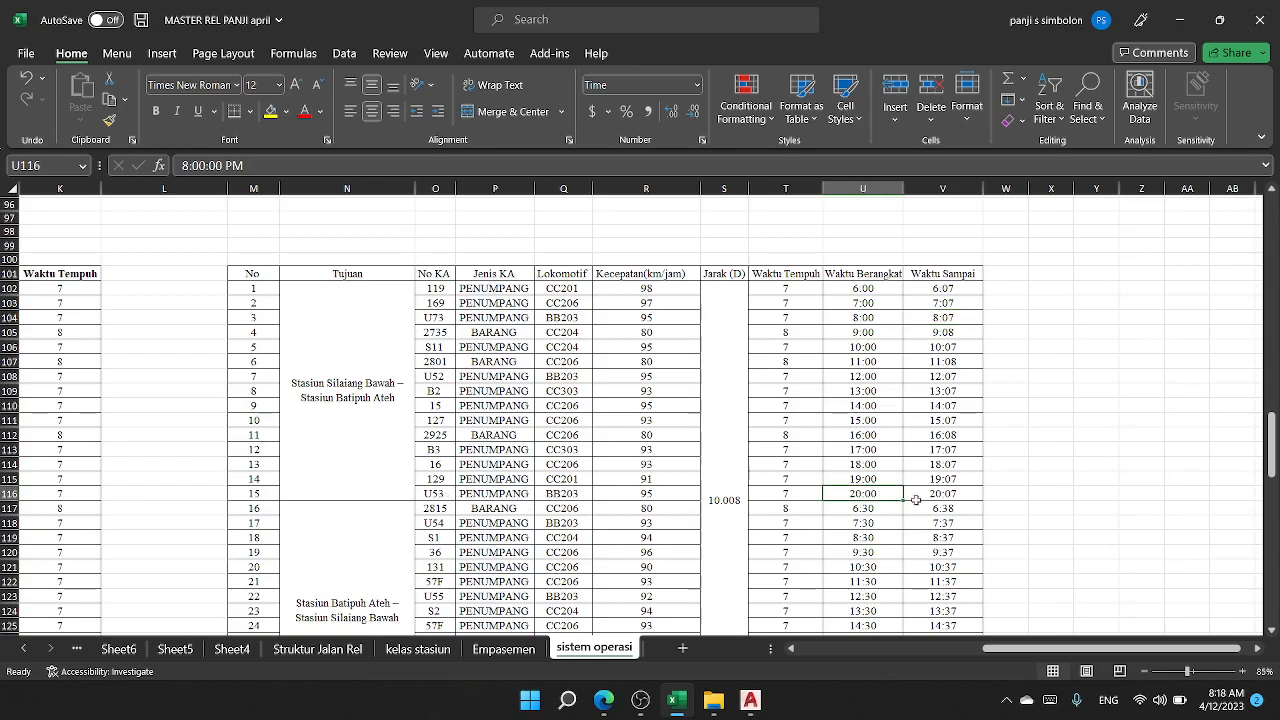
{"action": "left_click", "coordinate": [965, 493]}
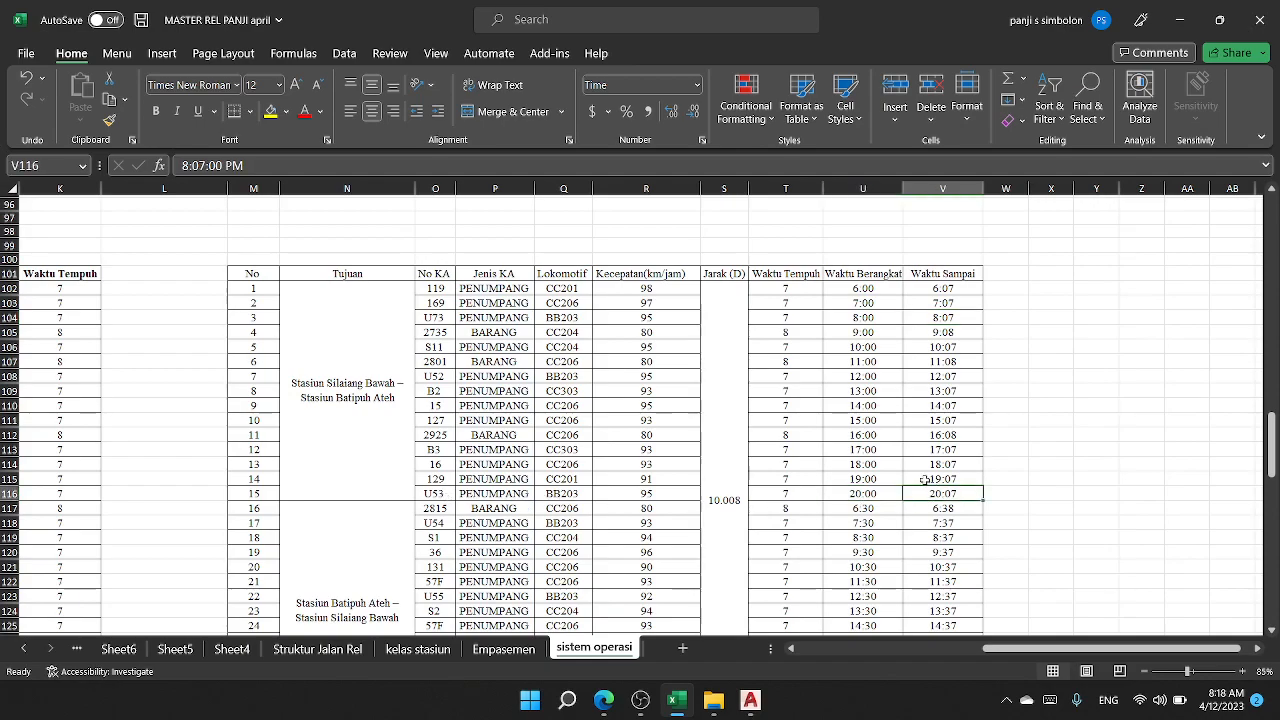
{"action": "left_click", "coordinate": [867, 288]}
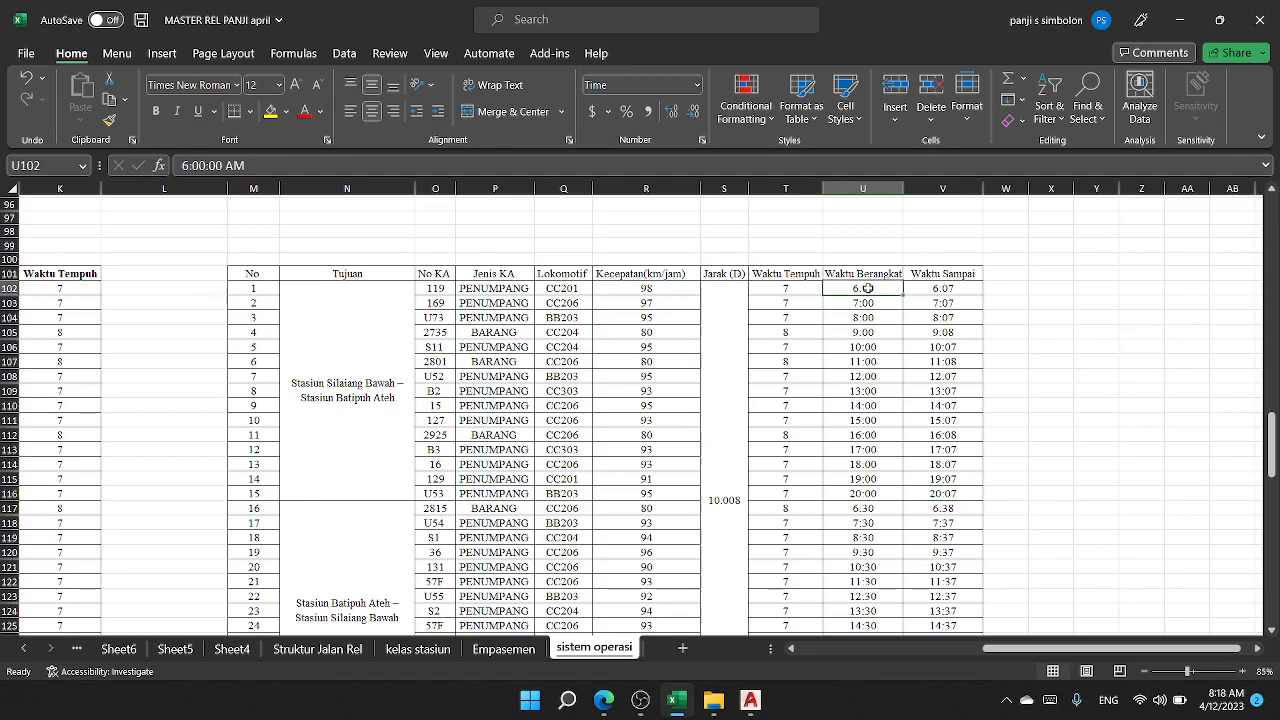
{"action": "left_click", "coordinate": [862, 493]}
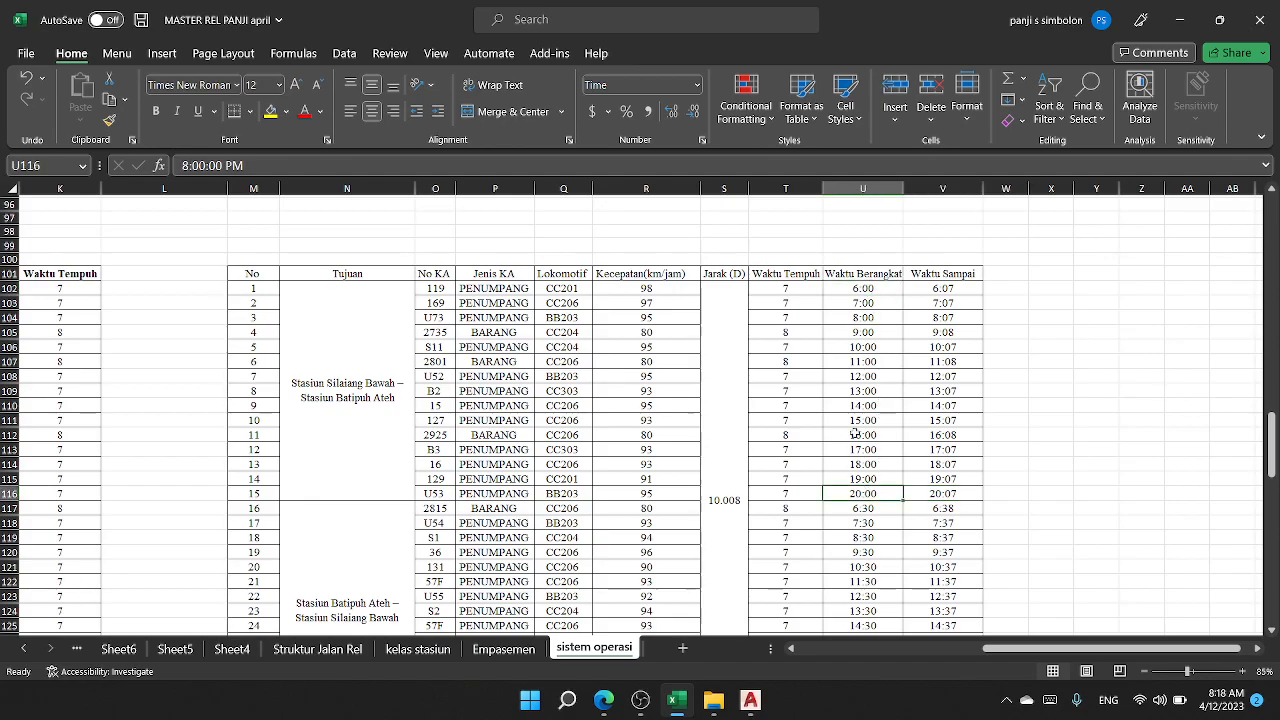
{"action": "left_click_drag", "start_coordinate": [870, 288], "coordinate": [865, 493]}
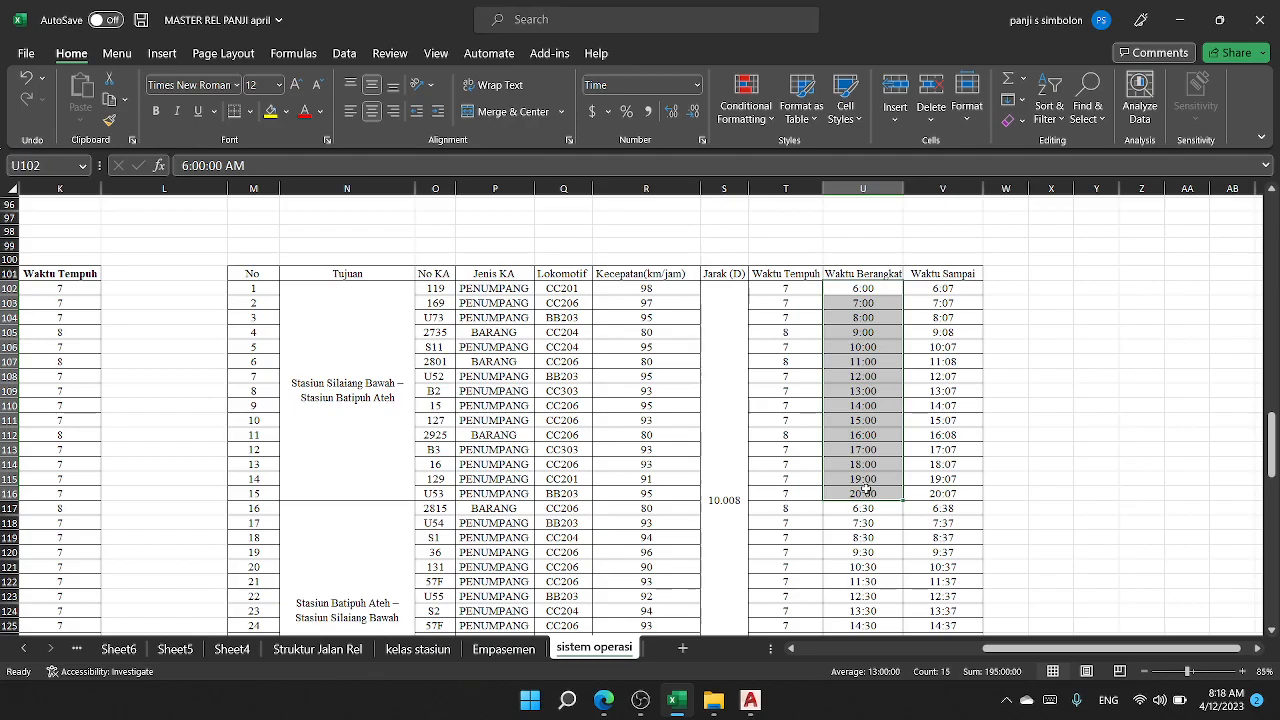
{"action": "scroll", "coordinate": [866, 488], "scroll_direction": "down", "scroll_amount": 1}
{"action": "scroll", "coordinate": [866, 488], "scroll_direction": "down", "scroll_amount": 3}
{"action": "scroll", "coordinate": [860, 486], "scroll_direction": "up", "scroll_amount": 4}
{"action": "scroll", "coordinate": [853, 482], "scroll_direction": "down", "scroll_amount": 1}
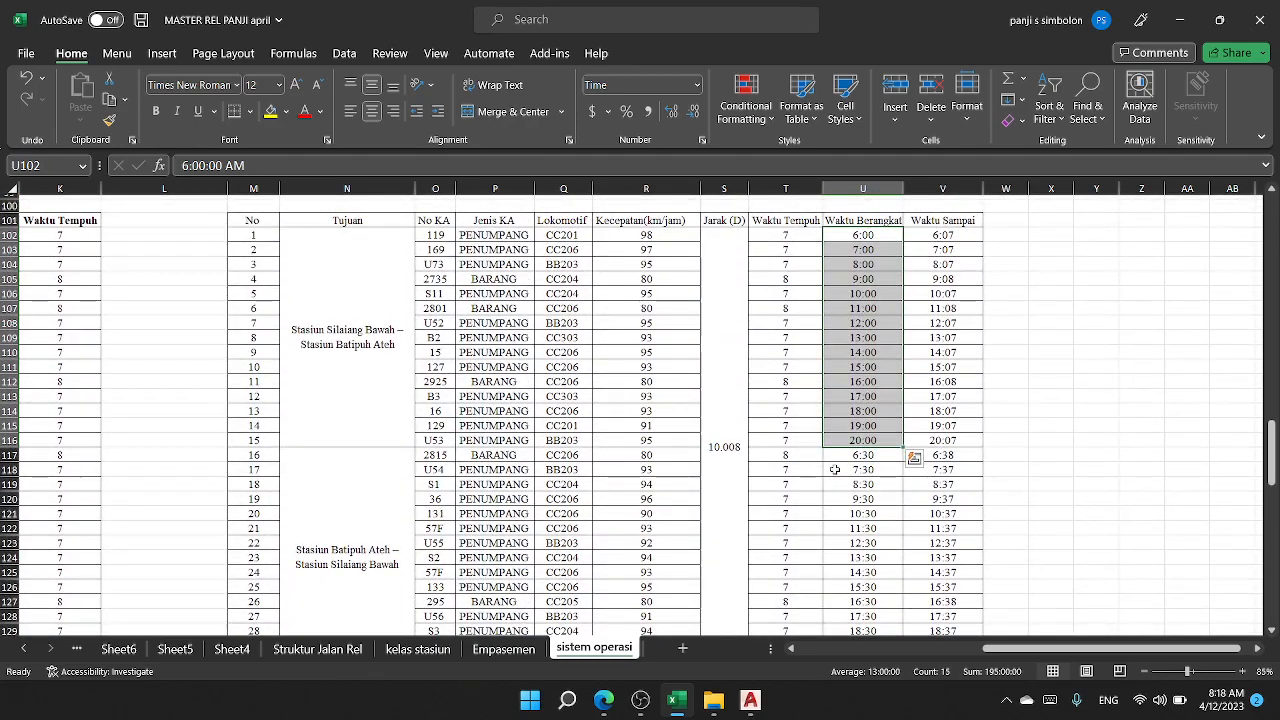
Step: Compare the departure and arrival times of the second route's first train in row 117
{"action": "scroll", "coordinate": [834, 469], "scroll_direction": "down", "scroll_amount": 1}
{"action": "left_click", "coordinate": [852, 406]}
{"action": "scroll", "coordinate": [852, 406], "scroll_direction": "up", "scroll_amount": 2}
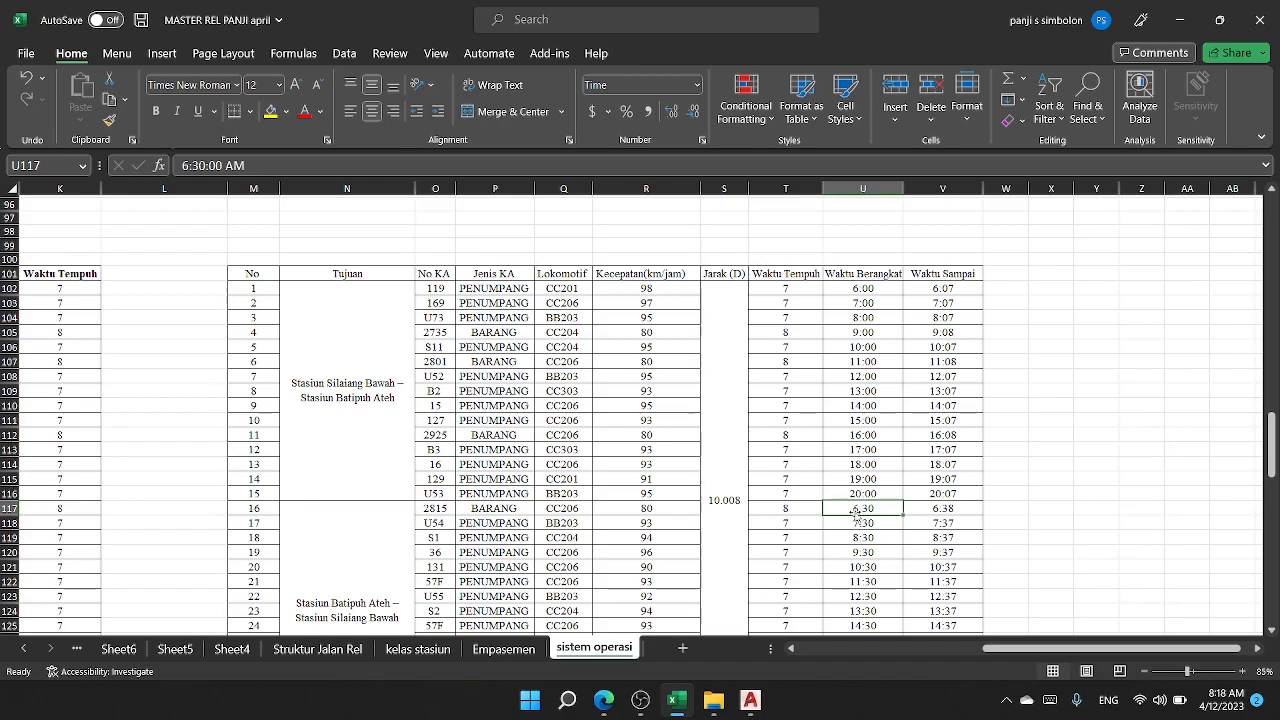
{"action": "left_click", "coordinate": [947, 510]}
{"action": "scroll", "coordinate": [933, 521], "scroll_direction": "down", "scroll_amount": 1}
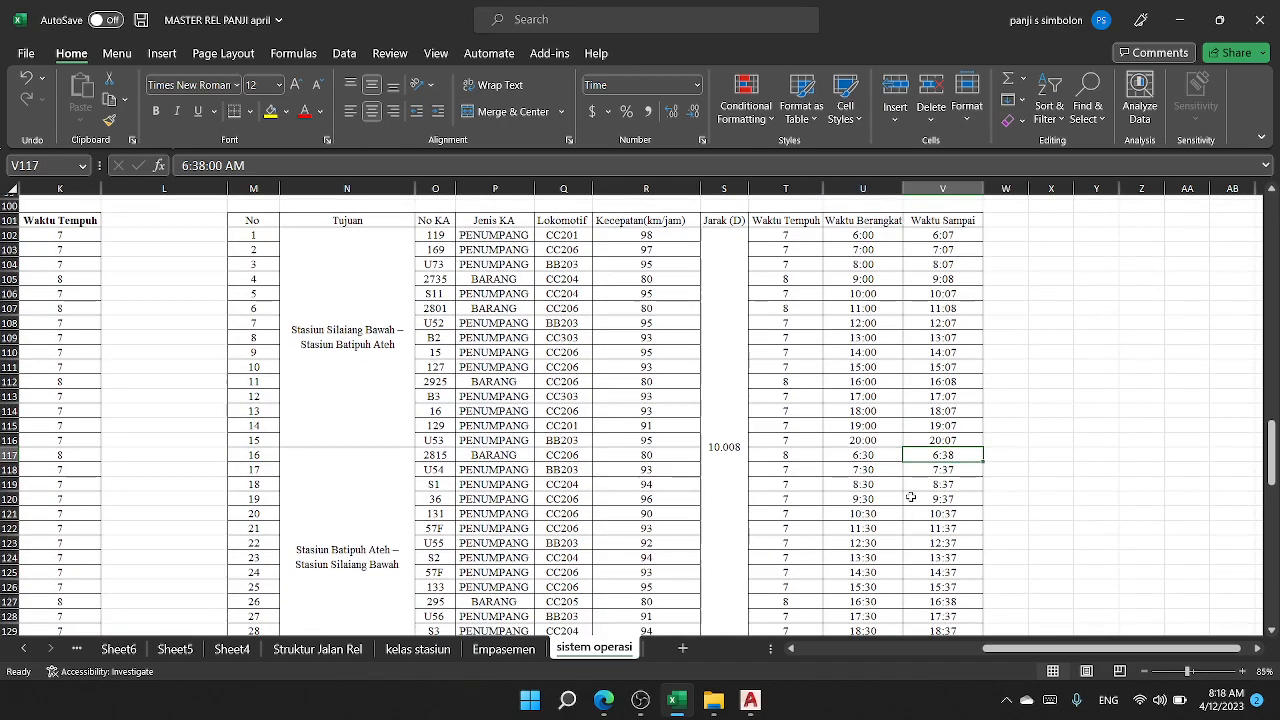
Step: Compare the two routes in the Tujuan column with their departure and arrival times, rows 102 to 131
{"action": "left_click", "coordinate": [863, 235]}
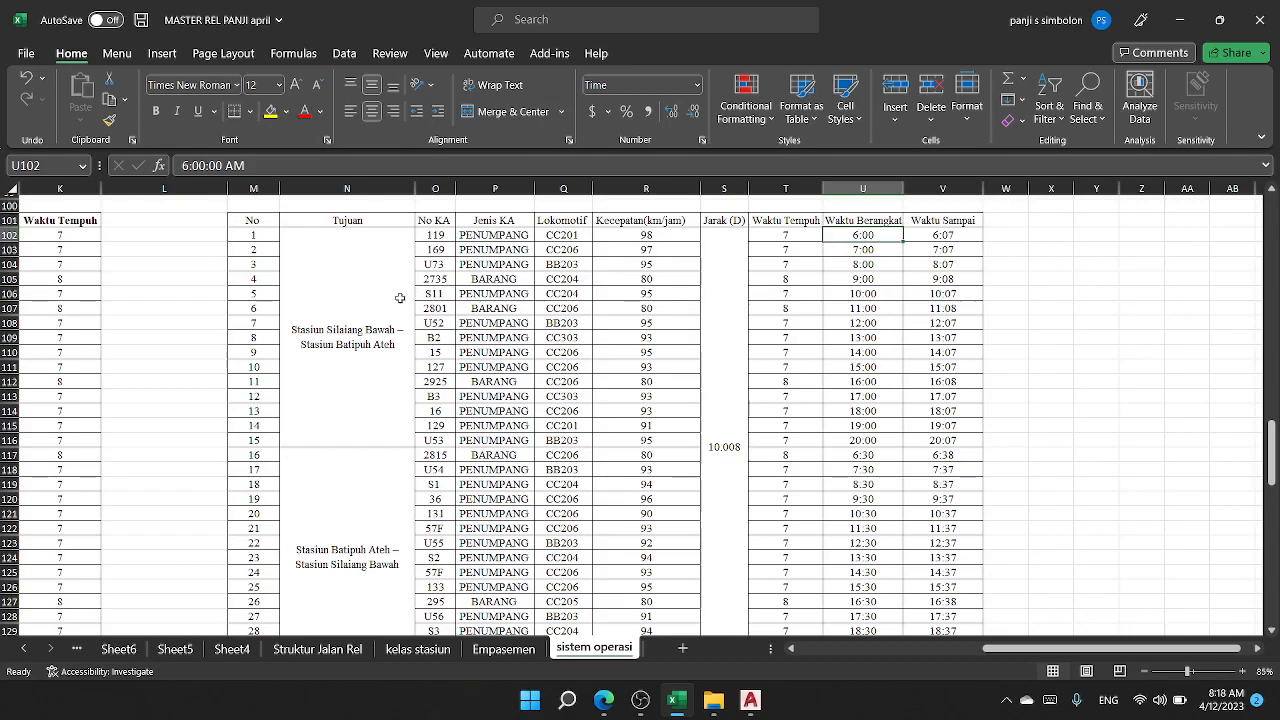
{"action": "left_click", "coordinate": [376, 292]}
{"action": "left_click", "coordinate": [347, 541]}
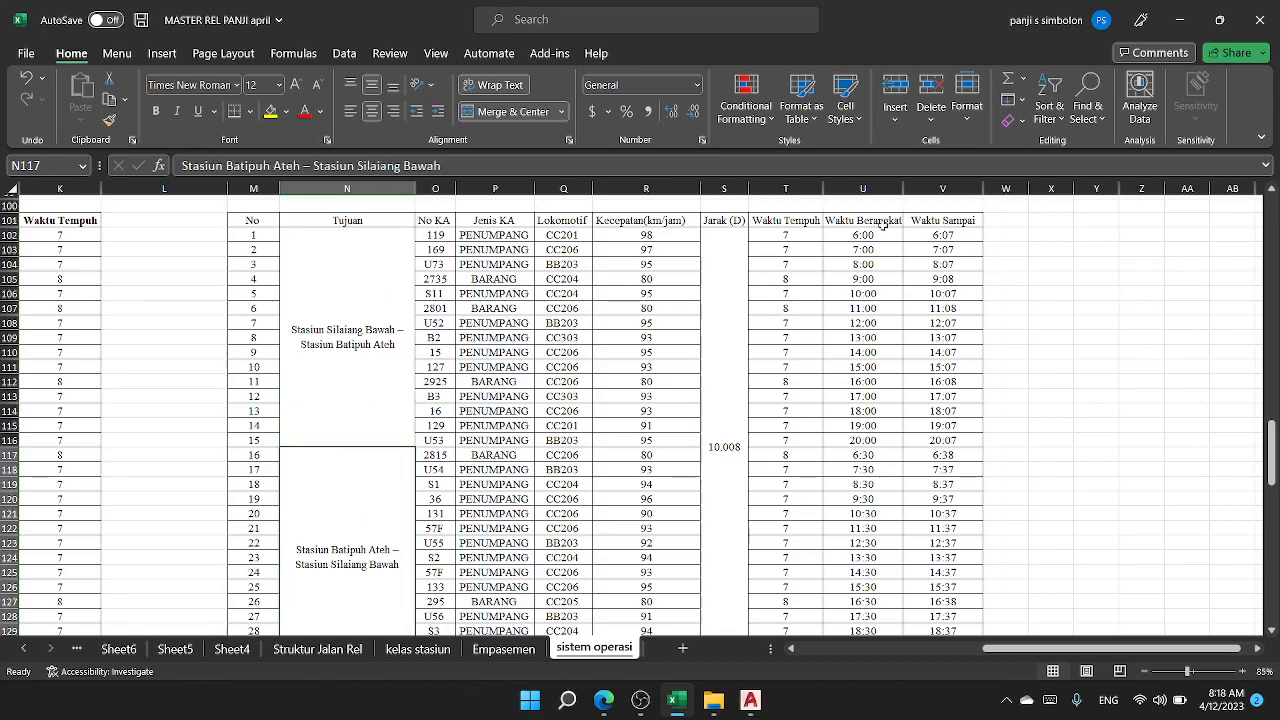
{"action": "left_click", "coordinate": [375, 328]}
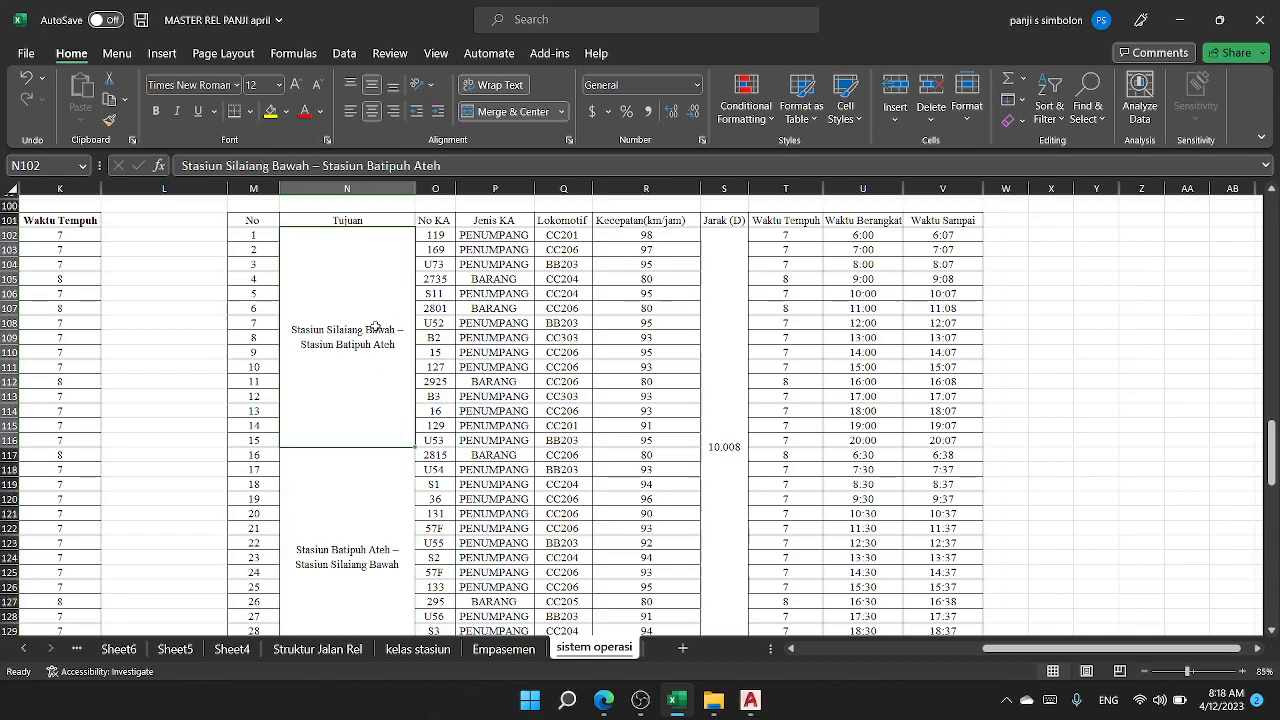
{"action": "scroll", "coordinate": [375, 330], "scroll_direction": "down", "scroll_amount": 1}
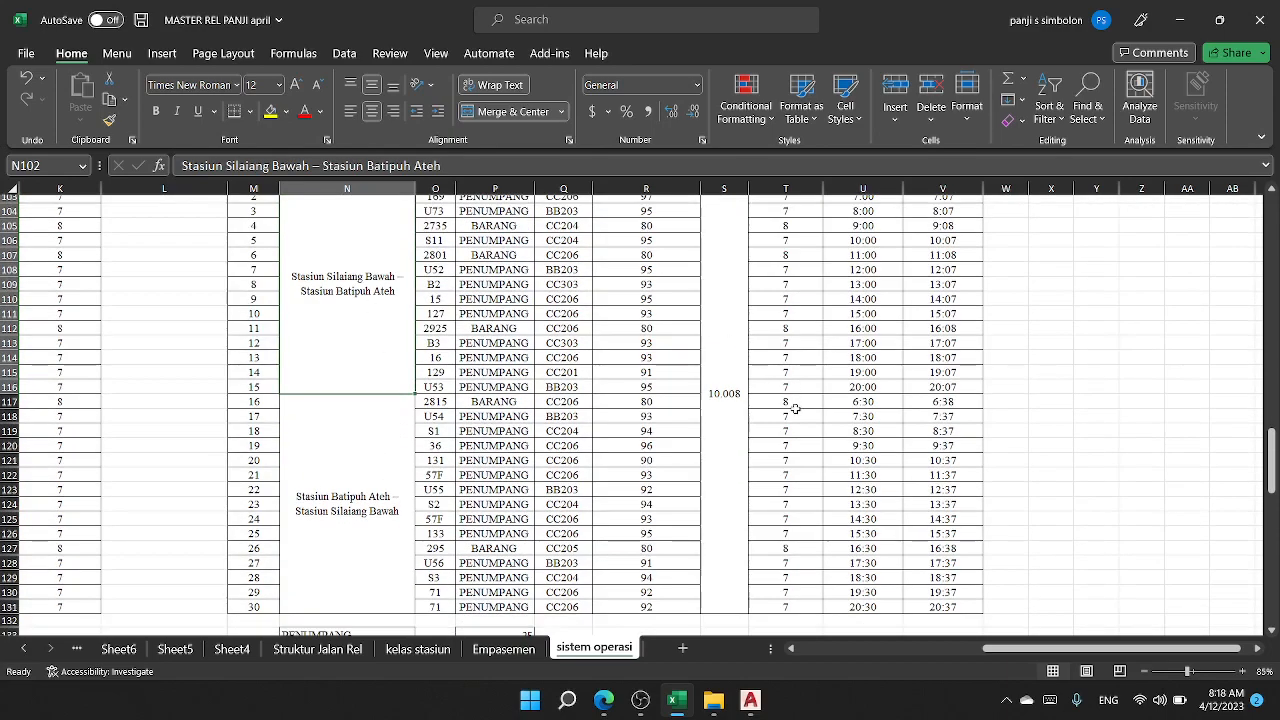
{"action": "scroll", "coordinate": [796, 409], "scroll_direction": "up", "scroll_amount": 1}
{"action": "scroll", "coordinate": [790, 430], "scroll_direction": "down", "scroll_amount": 2}
{"action": "scroll", "coordinate": [757, 527], "scroll_direction": "up", "scroll_amount": 1}
Step: Find and launch CorelDRAW 2021 (64-Bit) from the Windows search
{"action": "left_click", "coordinate": [566, 703]}
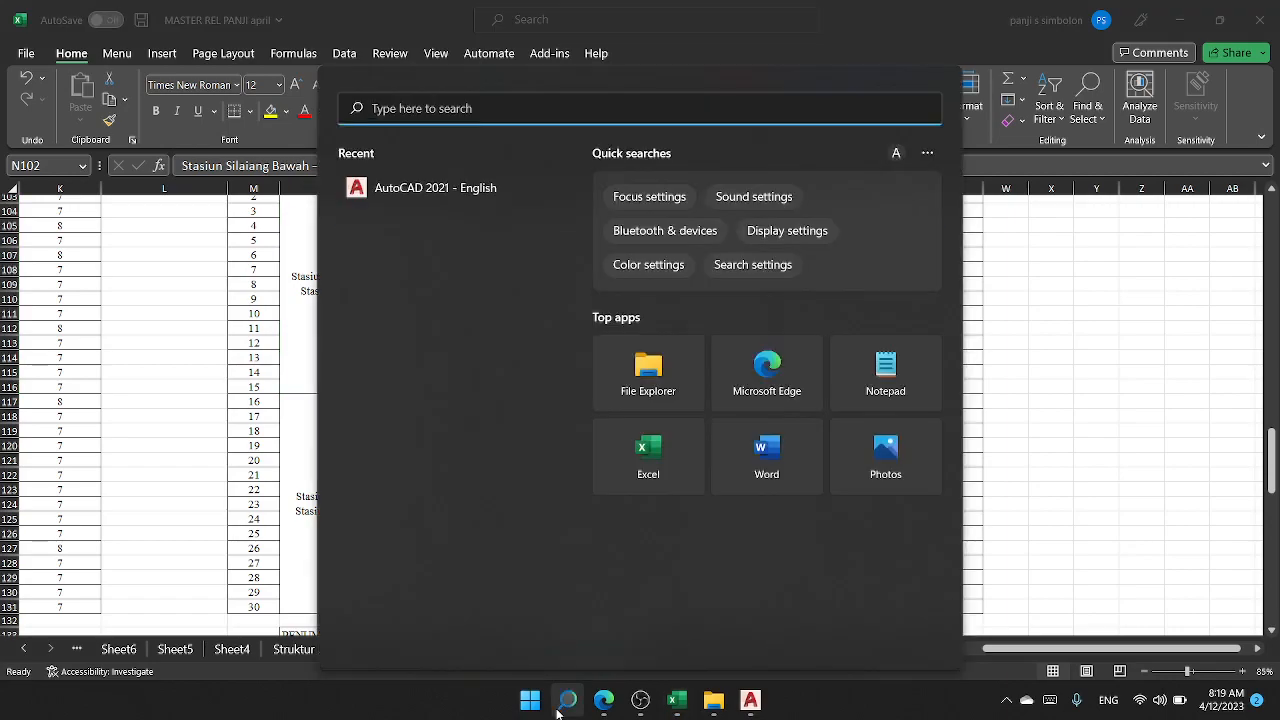
{"action": "type", "text": "co"}
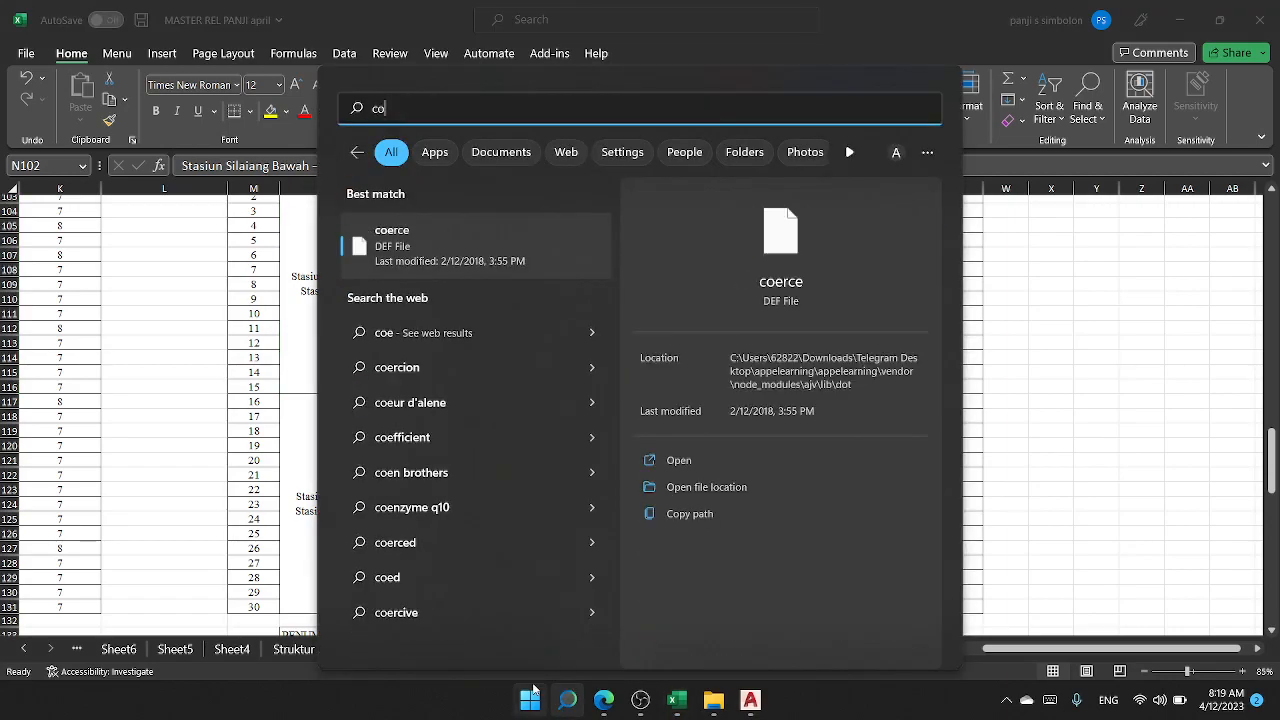
{"action": "type", "text": "erelDRAW 2021 (64-Bit"}
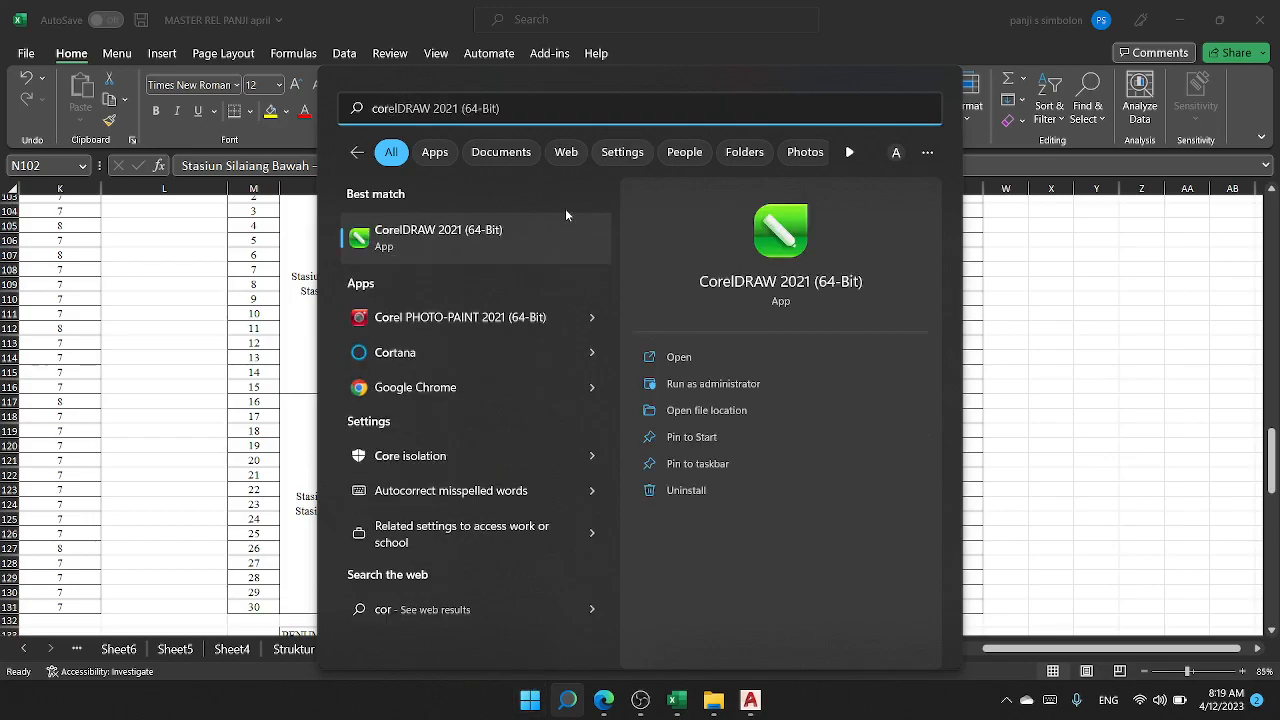
Step: Switch to AutoCAD and examine the train graphs, from the sheet overview to trains 119 and 2815 between stasiun A and B
{"action": "left_click", "coordinate": [750, 700]}
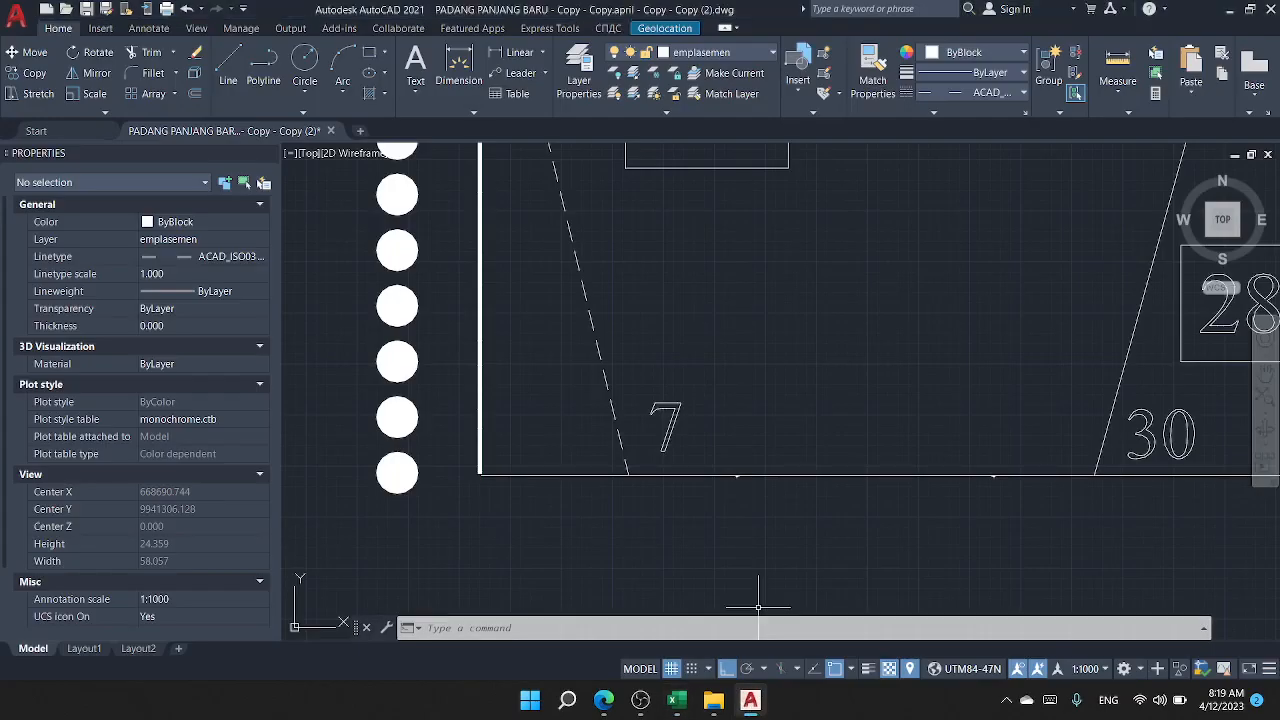
{"action": "scroll", "coordinate": [740, 400], "scroll_direction": "down", "scroll_amount": 10}
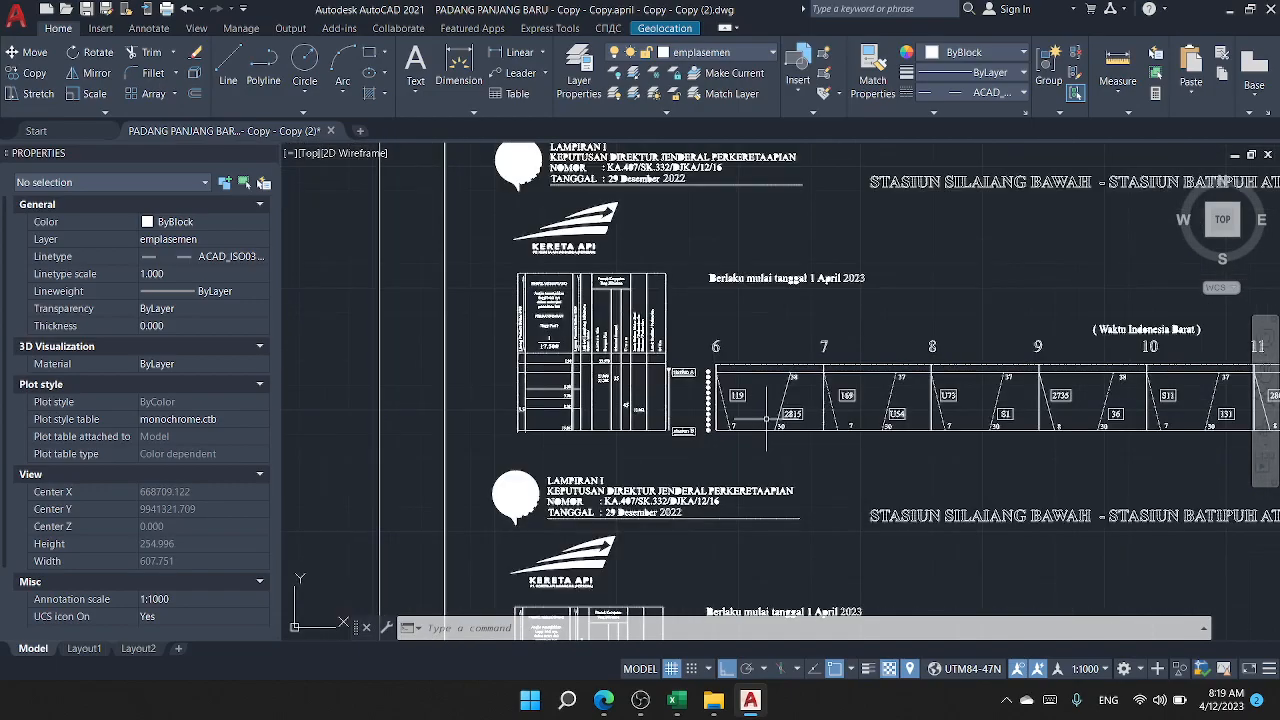
{"action": "scroll", "coordinate": [900, 390], "scroll_direction": "down", "scroll_amount": 4}
{"action": "mouse_move", "coordinate": [916, 380]}
{"action": "left_mouse_down"}
{"action": "mouse_move", "coordinate": [602, 331]}
{"action": "mouse_move", "coordinate": [684, 354]}
{"action": "left_mouse_up"}
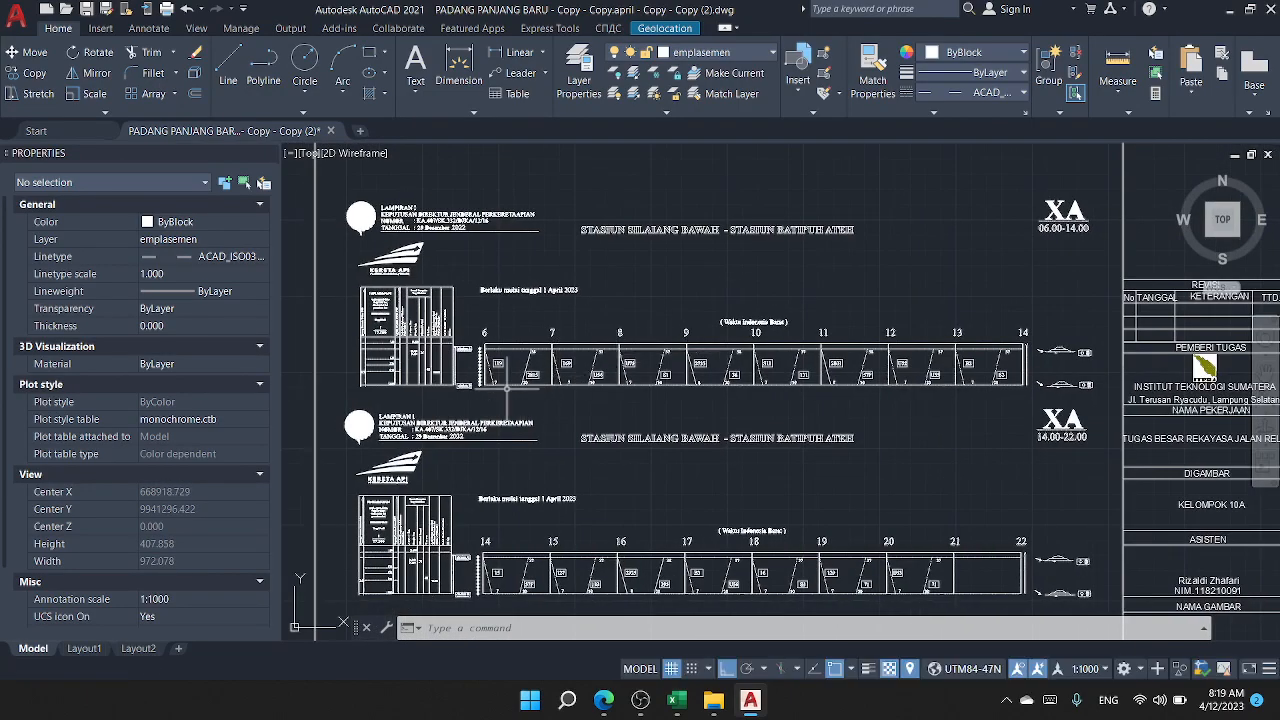
{"action": "scroll", "coordinate": [508, 388], "scroll_direction": "up", "scroll_amount": 14}
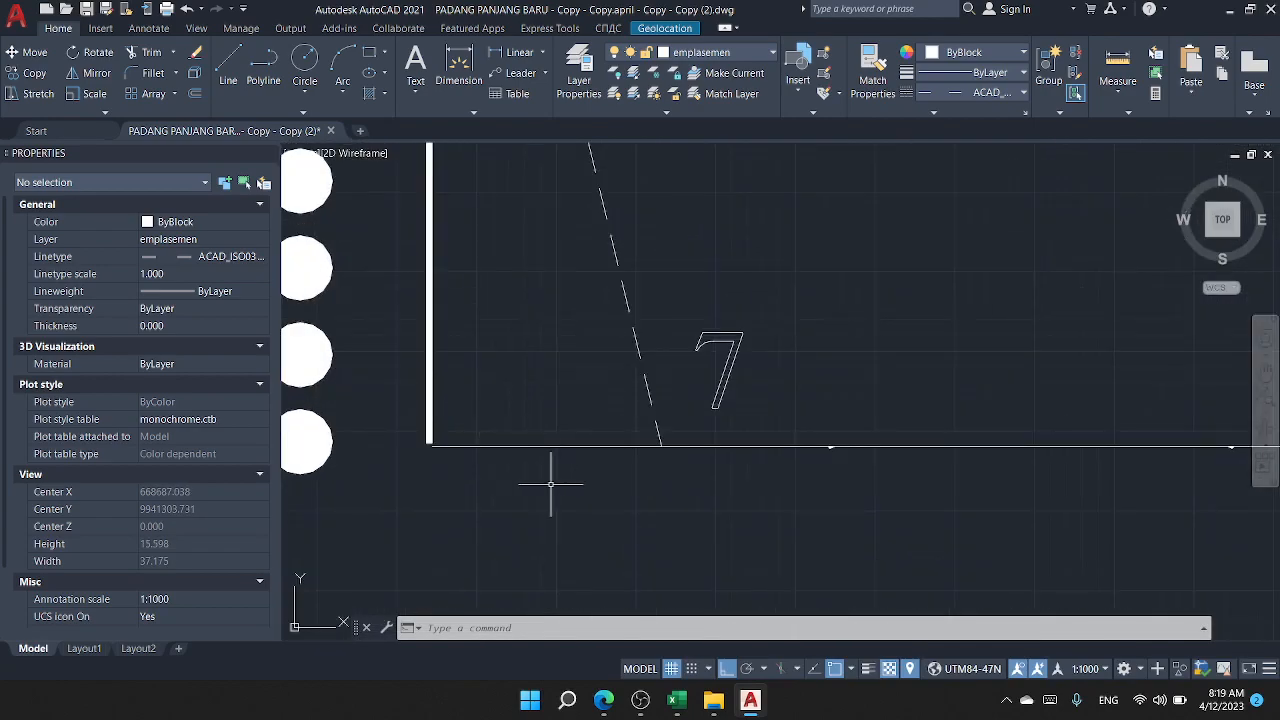
{"action": "scroll", "coordinate": [563, 446], "scroll_direction": "down", "scroll_amount": 6}
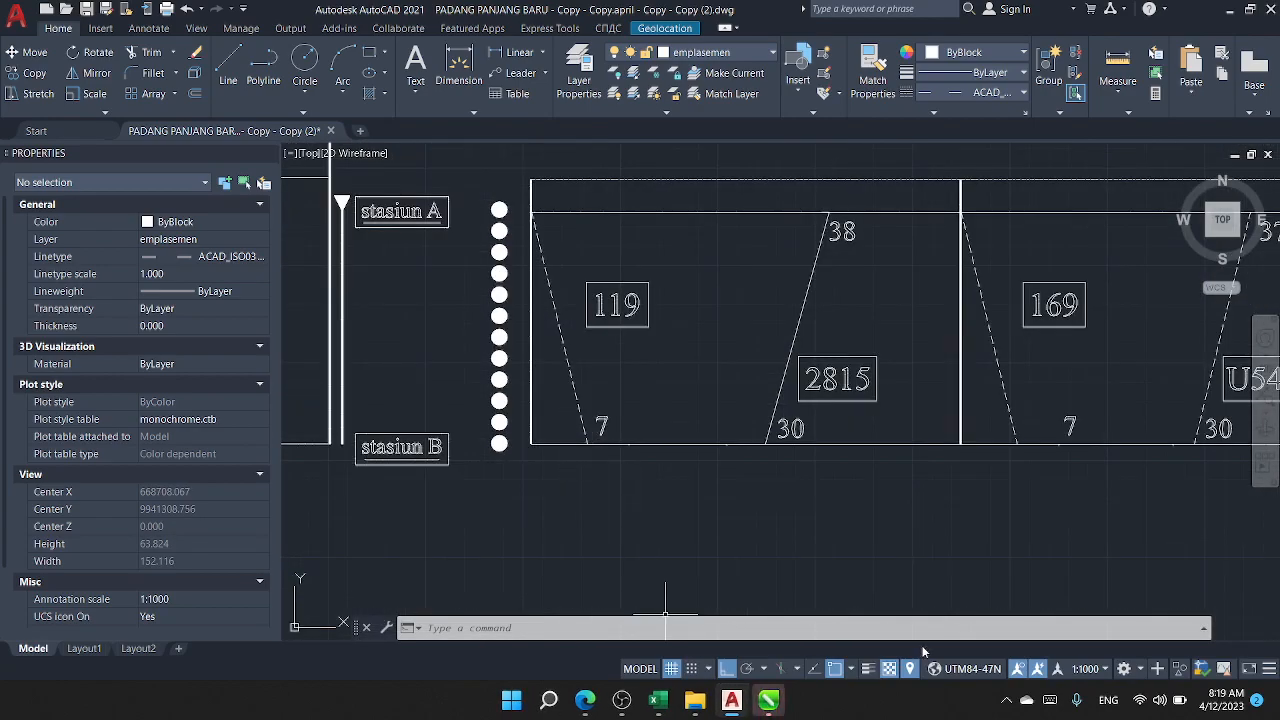
{"action": "scroll", "coordinate": [757, 466], "scroll_direction": "down", "scroll_amount": 2}
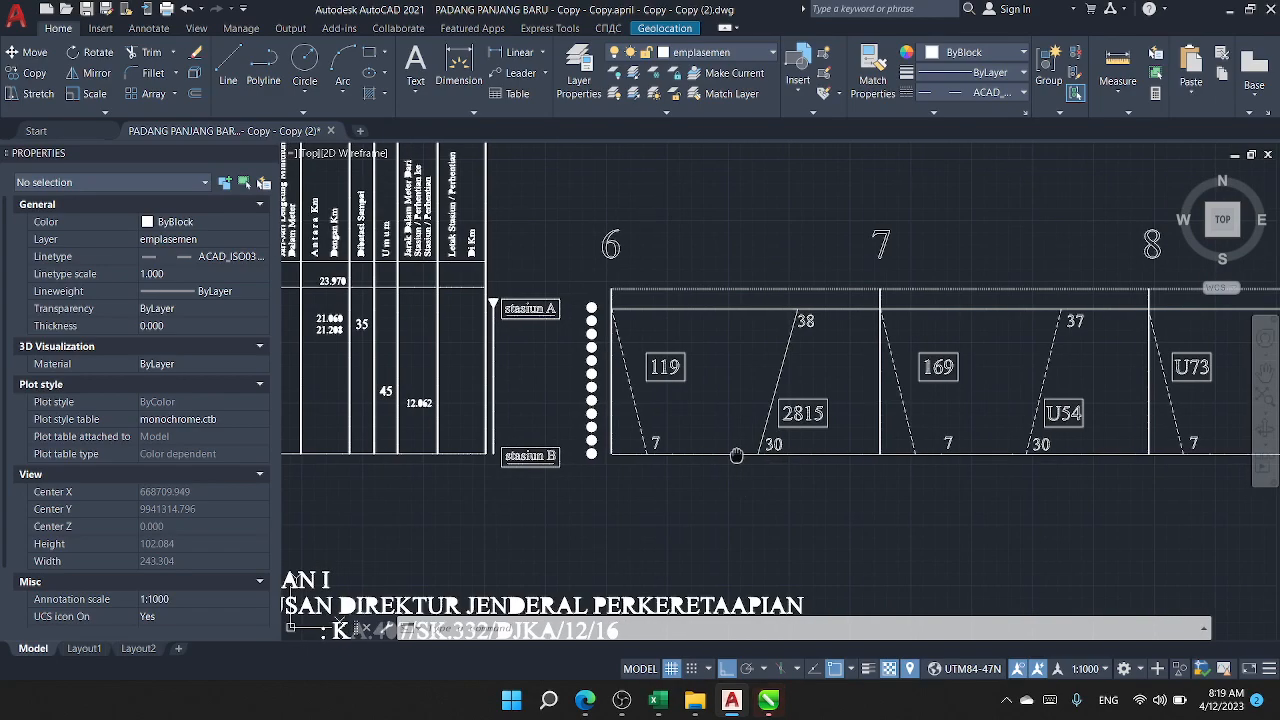
{"action": "left_click_drag", "start_coordinate": [736, 456], "coordinate": [734, 453]}
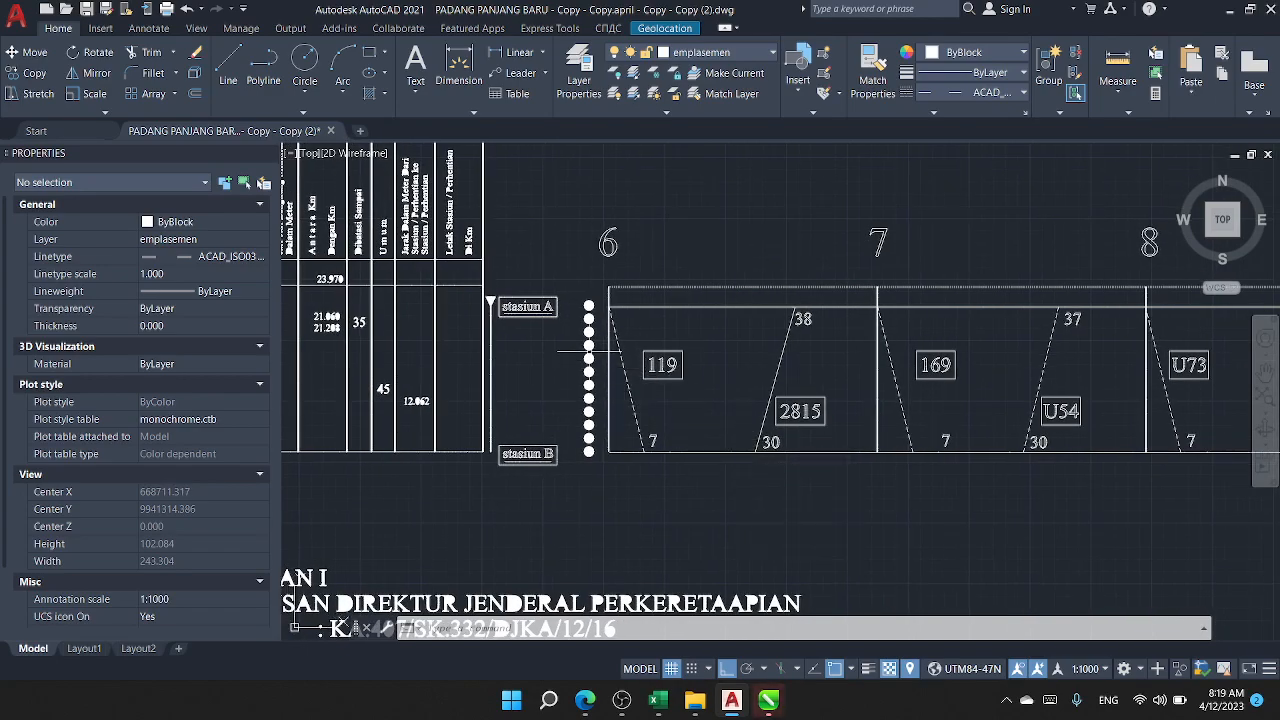
{"action": "scroll", "coordinate": [560, 370], "scroll_direction": "down", "scroll_amount": 2}
{"action": "scroll", "coordinate": [588, 401], "scroll_direction": "up", "scroll_amount": 2}
{"action": "mouse_move", "coordinate": [588, 401]}
{"action": "left_mouse_down"}
{"action": "mouse_move", "coordinate": [517, 506]}
{"action": "mouse_move", "coordinate": [521, 472]}
{"action": "left_mouse_up"}
{"action": "scroll", "coordinate": [521, 470], "scroll_direction": "down", "scroll_amount": 6}
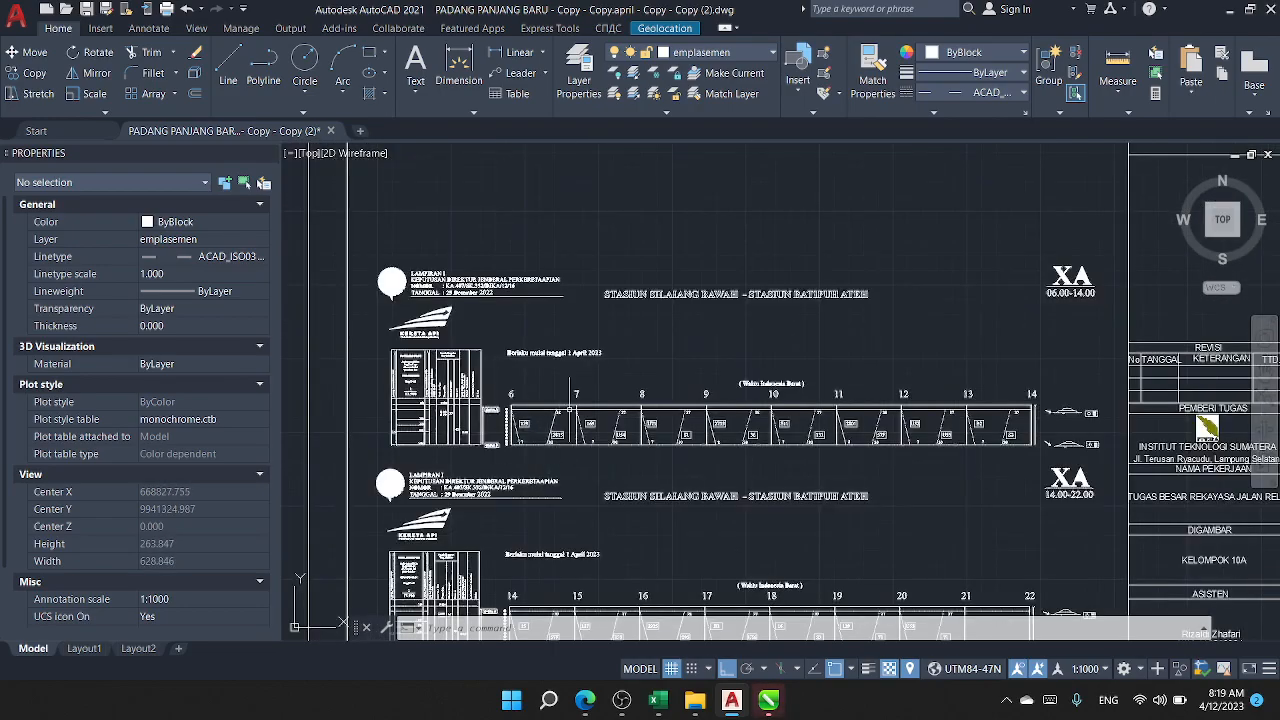
Step: Examine the route title STASIUN SILAIANG BAWAH - STASIUN BATIPUH ATEH above the 06.00-14.00 graph, briefly selecting its lettering
{"action": "scroll", "coordinate": [597, 279], "scroll_direction": "up", "scroll_amount": 4}
{"action": "scroll", "coordinate": [622, 287], "scroll_direction": "up", "scroll_amount": 2}
{"action": "left_click", "coordinate": [563, 280]}
{"action": "scroll", "coordinate": [668, 359], "scroll_direction": "down", "scroll_amount": 6}
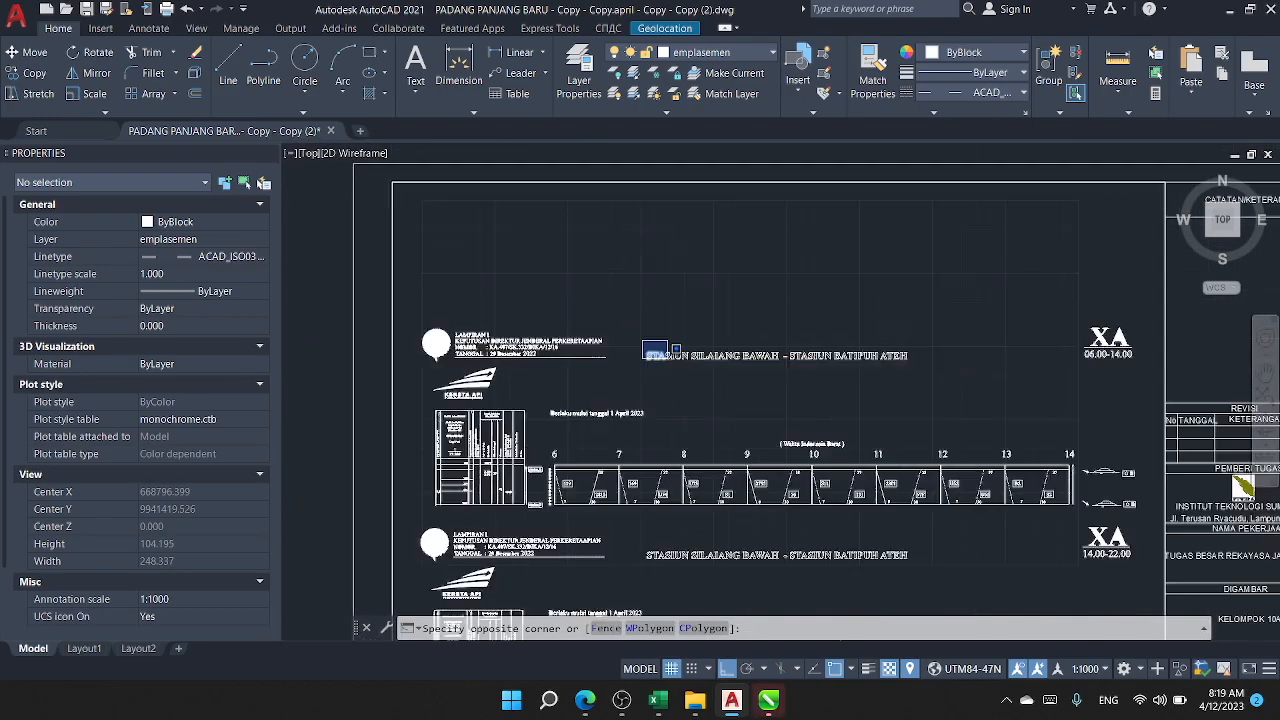
{"action": "left_click", "coordinate": [952, 386]}
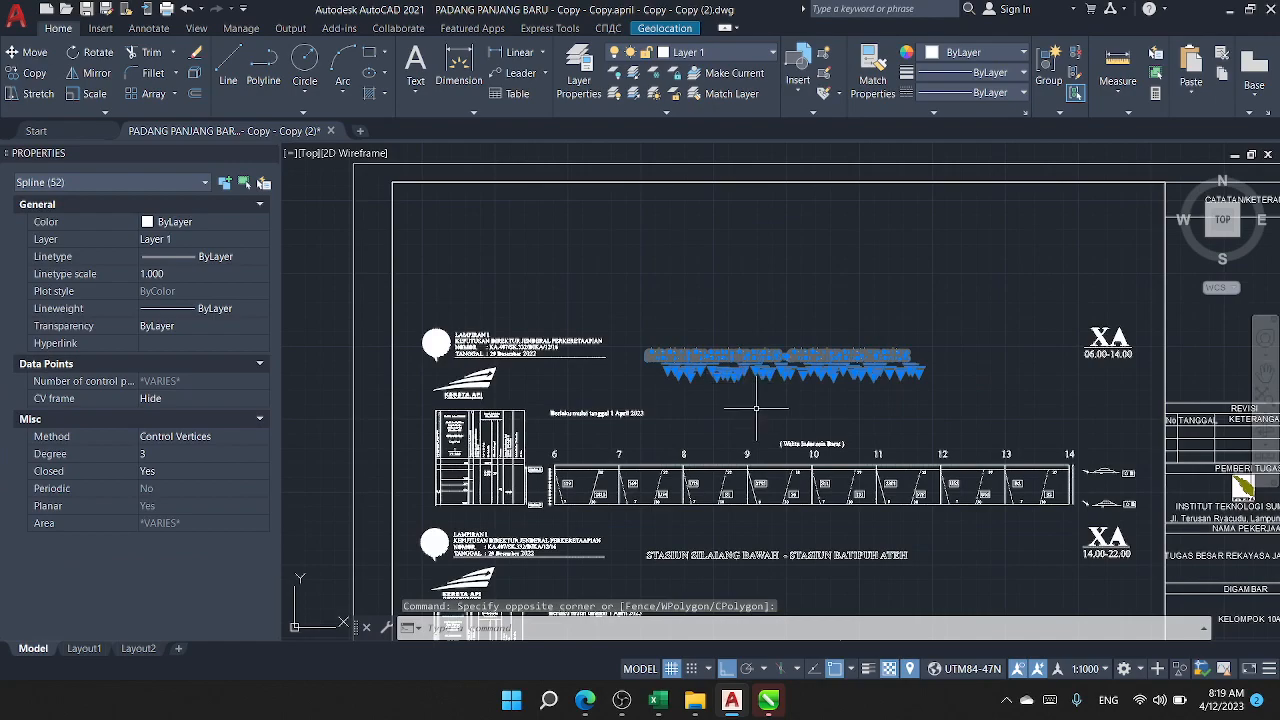
{"action": "scroll", "coordinate": [744, 382], "scroll_direction": "up", "scroll_amount": 6}
{"action": "key", "text": "Escape"}
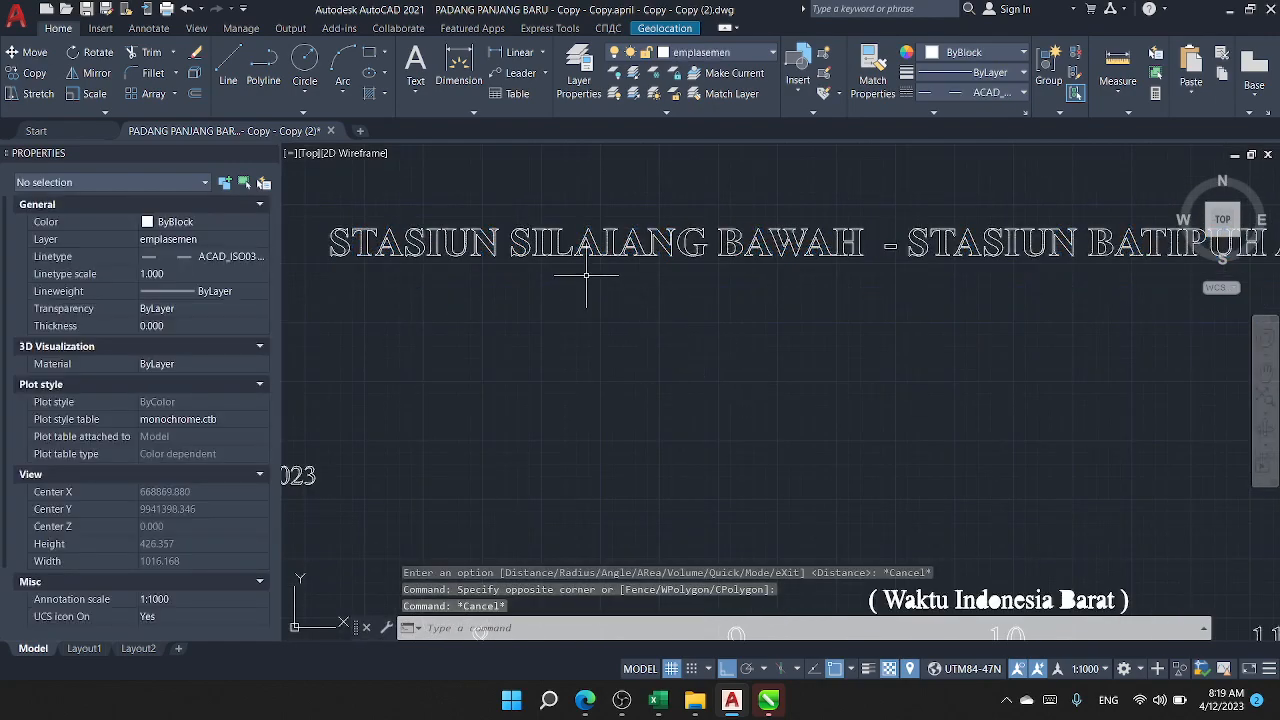
{"action": "scroll", "coordinate": [727, 275], "scroll_direction": "down", "scroll_amount": 4}
{"action": "scroll", "coordinate": [920, 273], "scroll_direction": "up", "scroll_amount": 4}
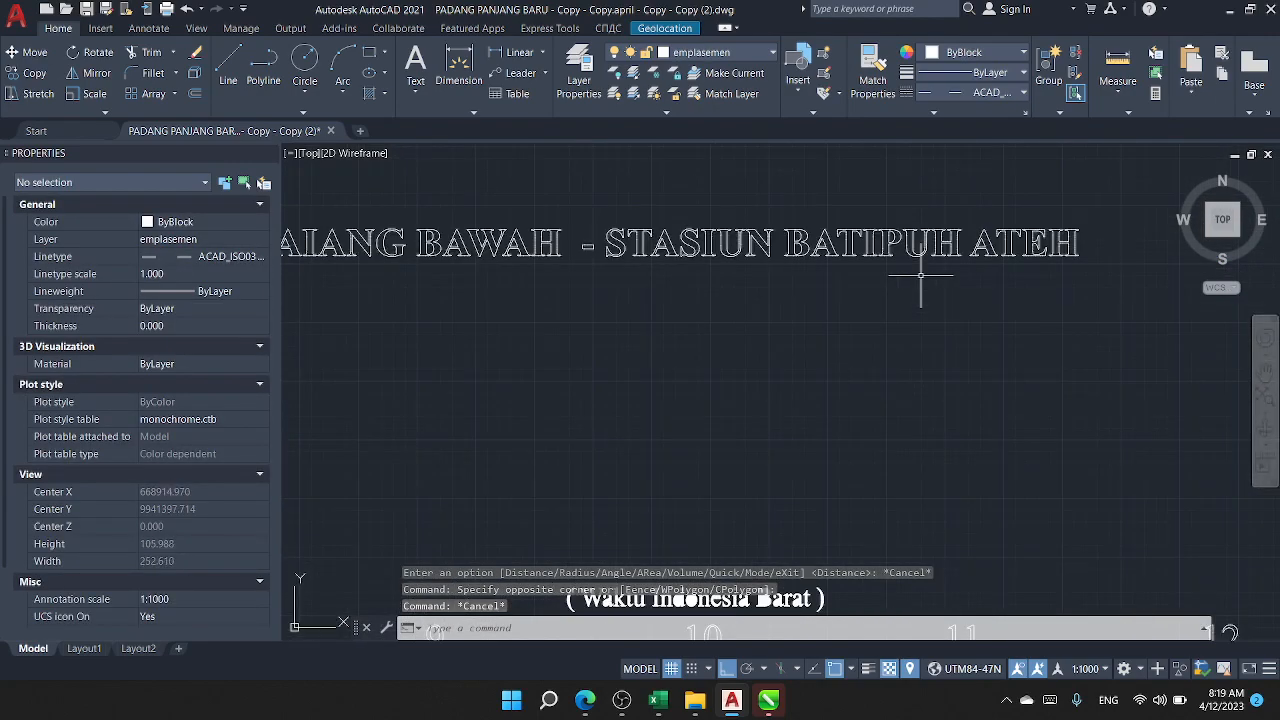
{"action": "scroll", "coordinate": [940, 295], "scroll_direction": "down", "scroll_amount": 6}
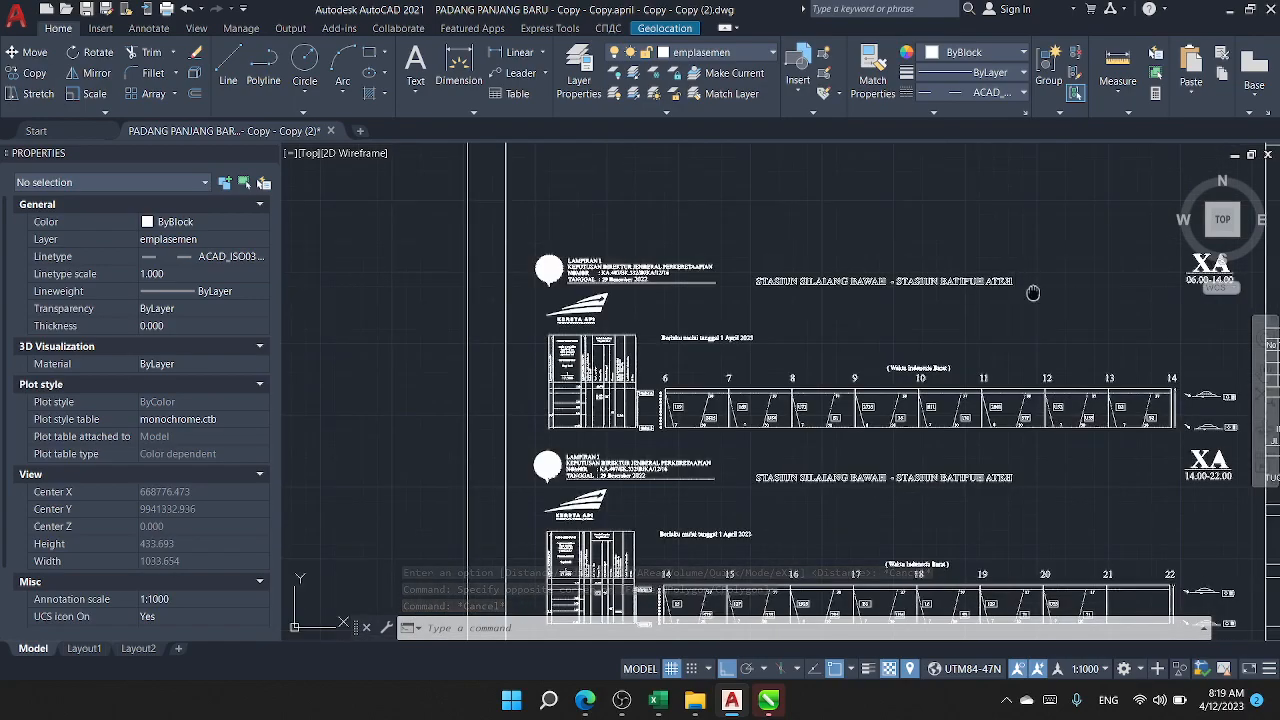
Step: Read the LAMPIRAN I decree heading and the Kereta Api logo above the 06.00-14.00 graph
{"action": "scroll", "coordinate": [600, 285], "scroll_direction": "up", "scroll_amount": 2}
{"action": "scroll", "coordinate": [514, 255], "scroll_direction": "up", "scroll_amount": 3}
{"action": "scroll", "coordinate": [514, 255], "scroll_direction": "down", "scroll_amount": 3}
{"action": "scroll", "coordinate": [514, 255], "scroll_direction": "up", "scroll_amount": 3}
{"action": "scroll", "coordinate": [609, 362], "scroll_direction": "down", "scroll_amount": 4}
{"action": "scroll", "coordinate": [616, 392], "scroll_direction": "up", "scroll_amount": 1}
{"action": "scroll", "coordinate": [499, 300], "scroll_direction": "up", "scroll_amount": 3}
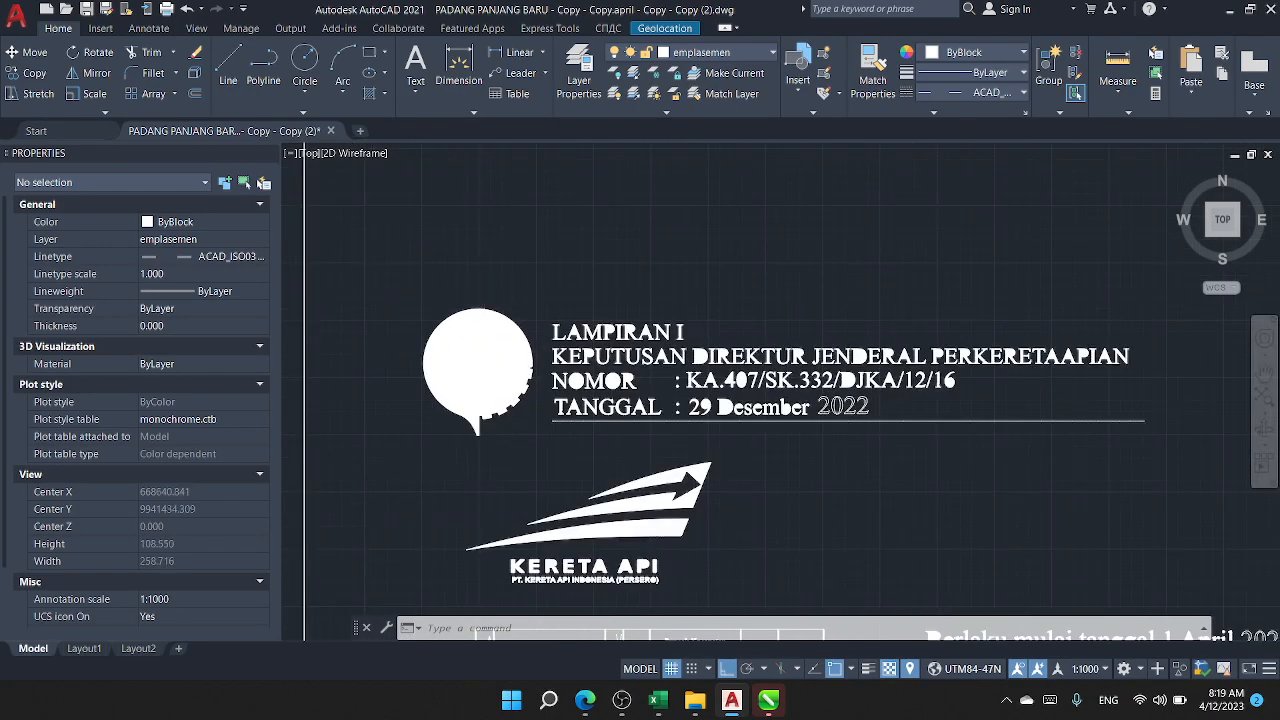
Step: Read the effective-date line beginning "Berlaku mulai tanggal" above the 06.00-14.00 graph
{"action": "scroll", "coordinate": [499, 300], "scroll_direction": "down", "scroll_amount": 3}
{"action": "left_click_drag", "start_coordinate": [650, 441], "coordinate": [566, 283]}
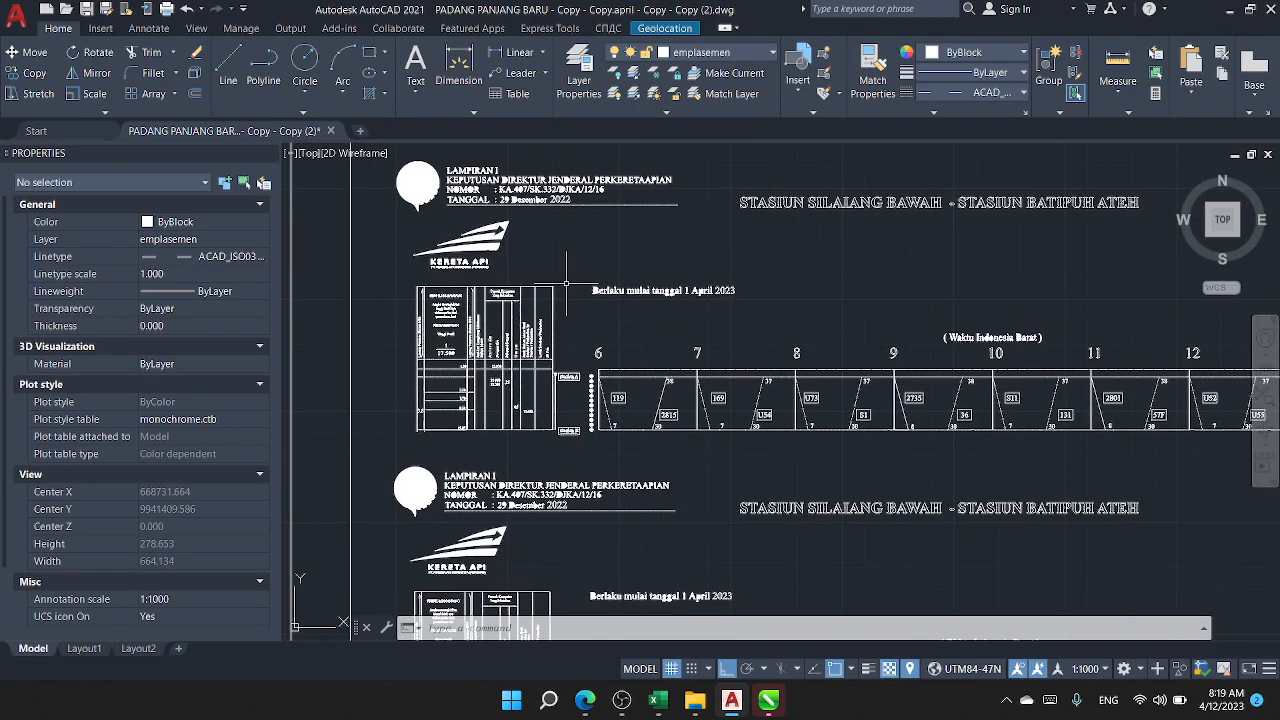
{"action": "scroll", "coordinate": [594, 290], "scroll_direction": "up", "scroll_amount": 2}
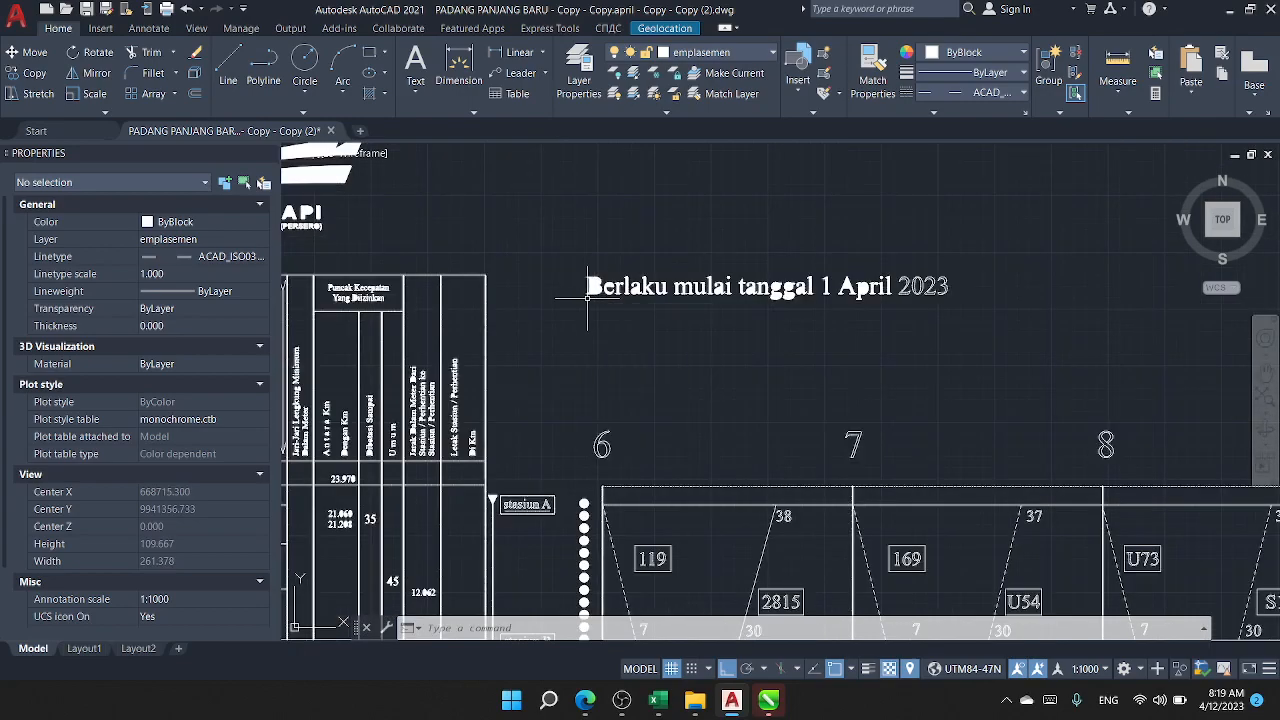
{"action": "scroll", "coordinate": [530, 285], "scroll_direction": "down", "scroll_amount": 3}
{"action": "scroll", "coordinate": [497, 280], "scroll_direction": "down", "scroll_amount": 1}
Step: Examine how the 6 o'clock hour and the minutes of trains 119 and 2815 are placed along the graph's time axis
{"action": "left_click_drag", "start_coordinate": [464, 340], "coordinate": [422, 396]}
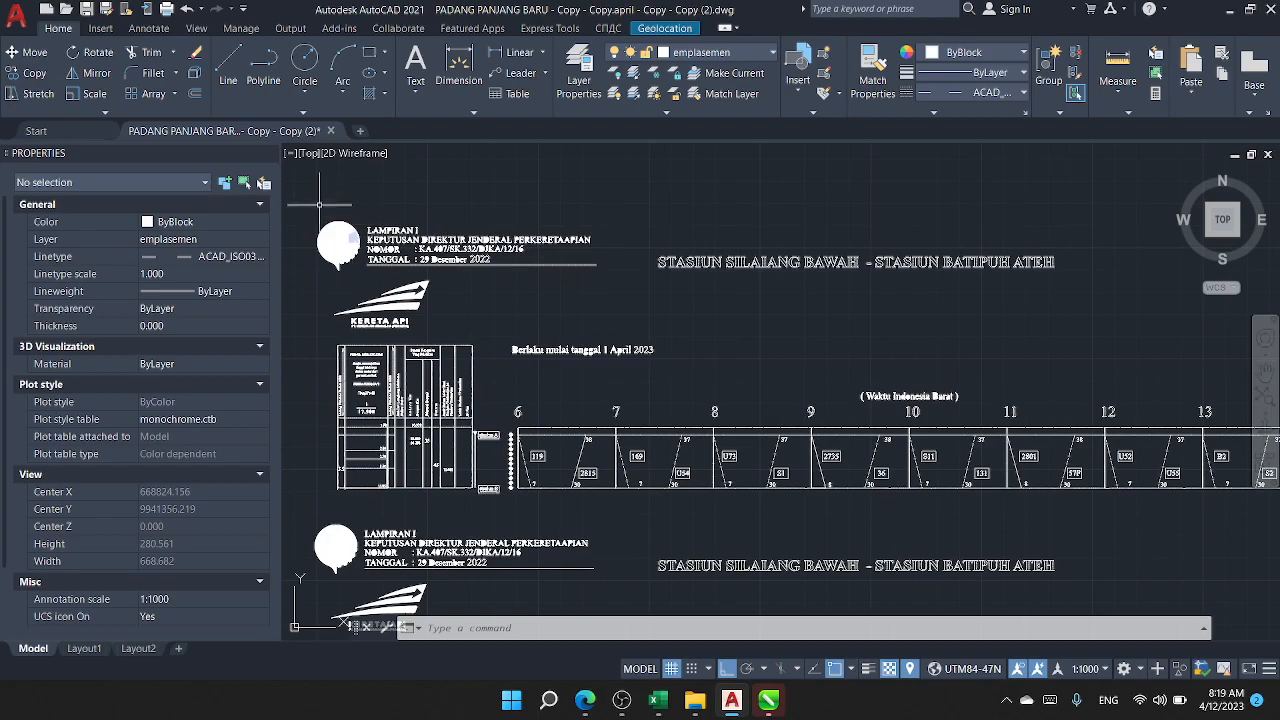
{"action": "scroll", "coordinate": [497, 340], "scroll_direction": "down", "scroll_amount": 2}
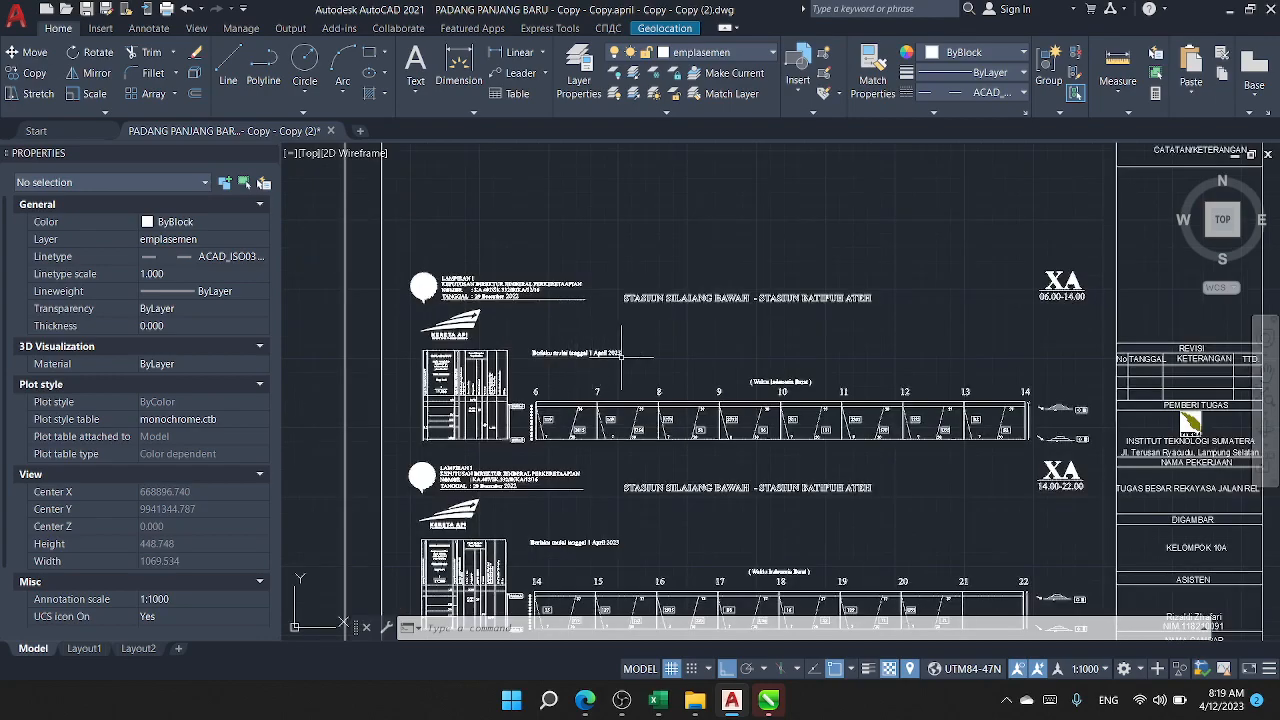
{"action": "scroll", "coordinate": [650, 395], "scroll_direction": "up", "scroll_amount": 4}
{"action": "scroll", "coordinate": [465, 455], "scroll_direction": "up", "scroll_amount": 6}
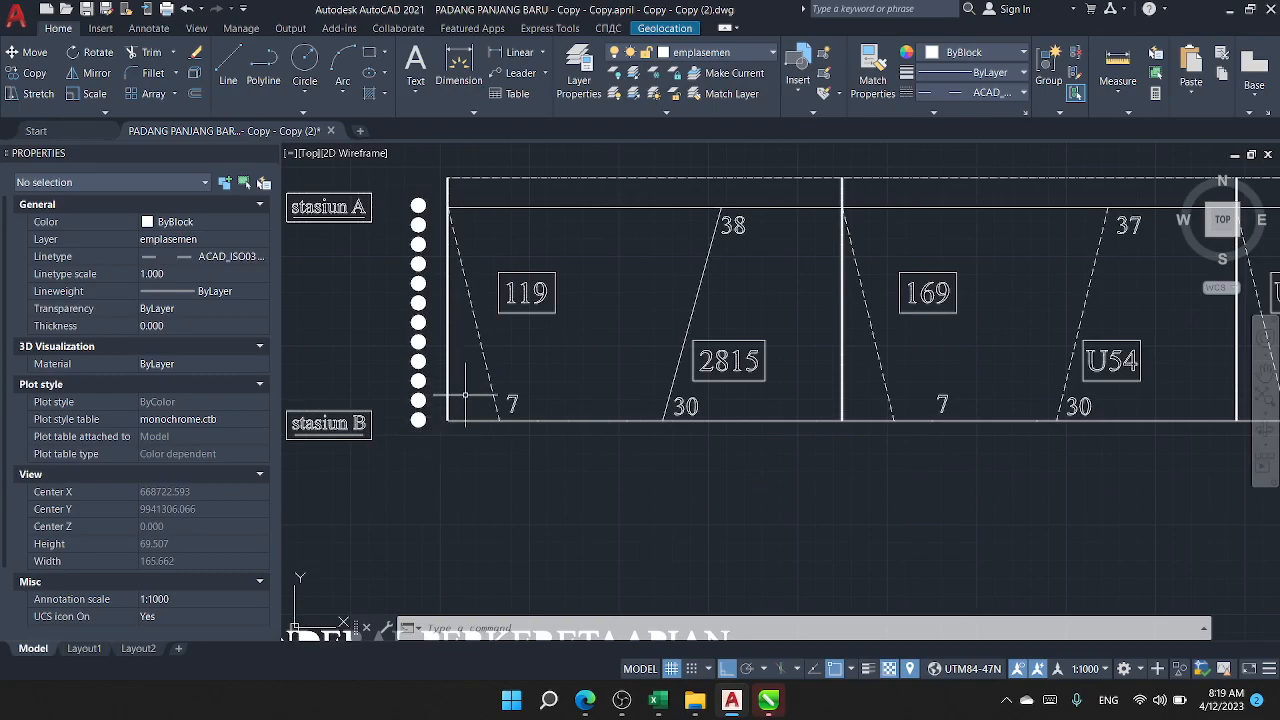
{"action": "scroll", "coordinate": [475, 424], "scroll_direction": "down", "scroll_amount": 1}
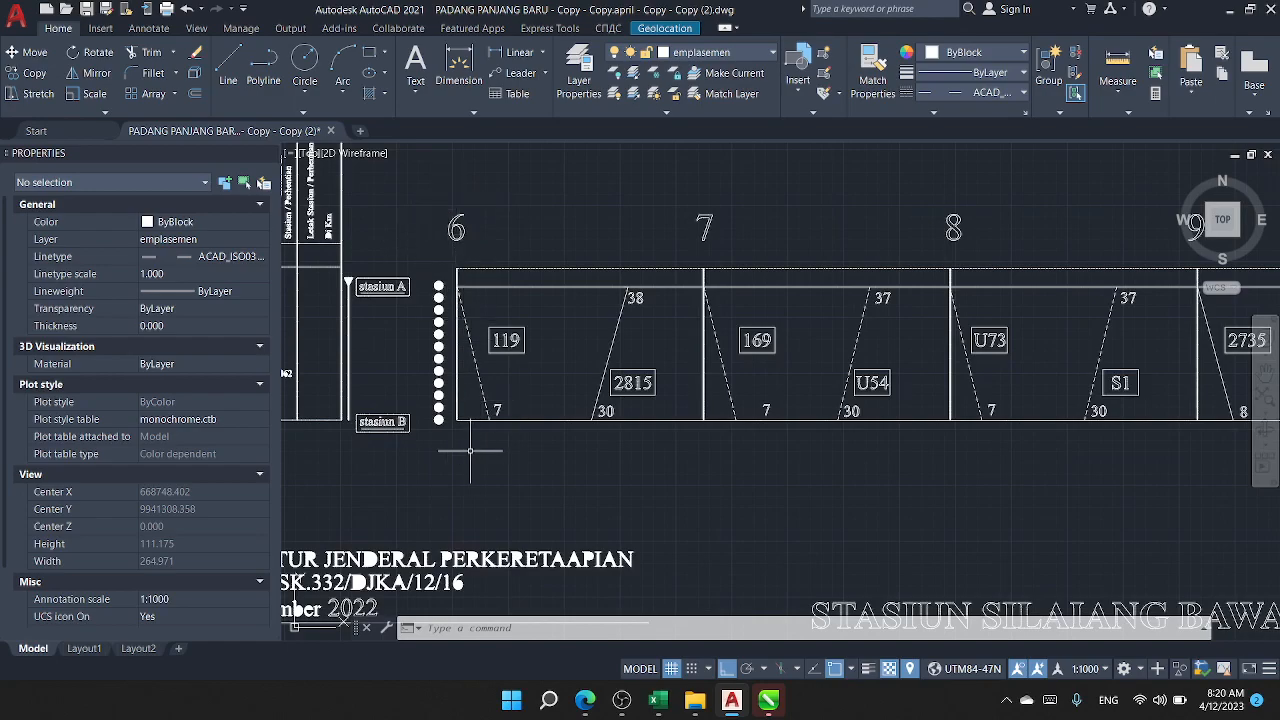
{"action": "scroll", "coordinate": [470, 445], "scroll_direction": "up", "scroll_amount": 3}
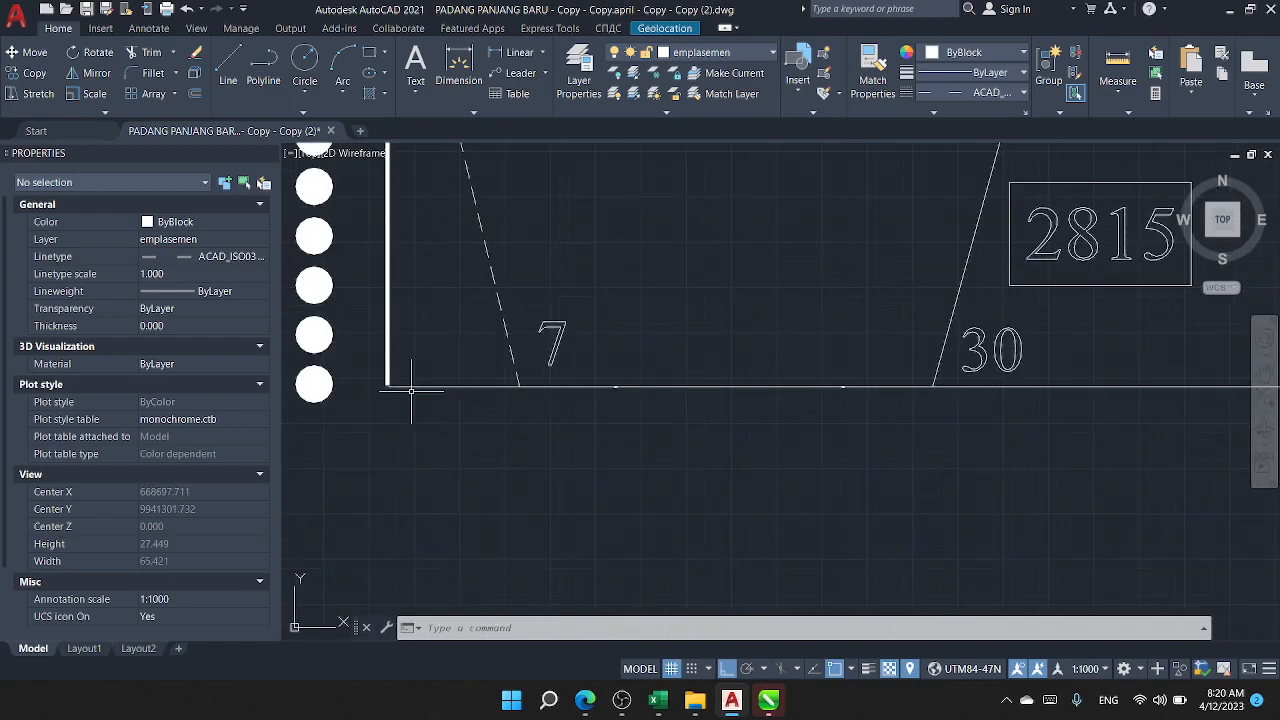
{"action": "scroll", "coordinate": [529, 400], "scroll_direction": "down", "scroll_amount": 3}
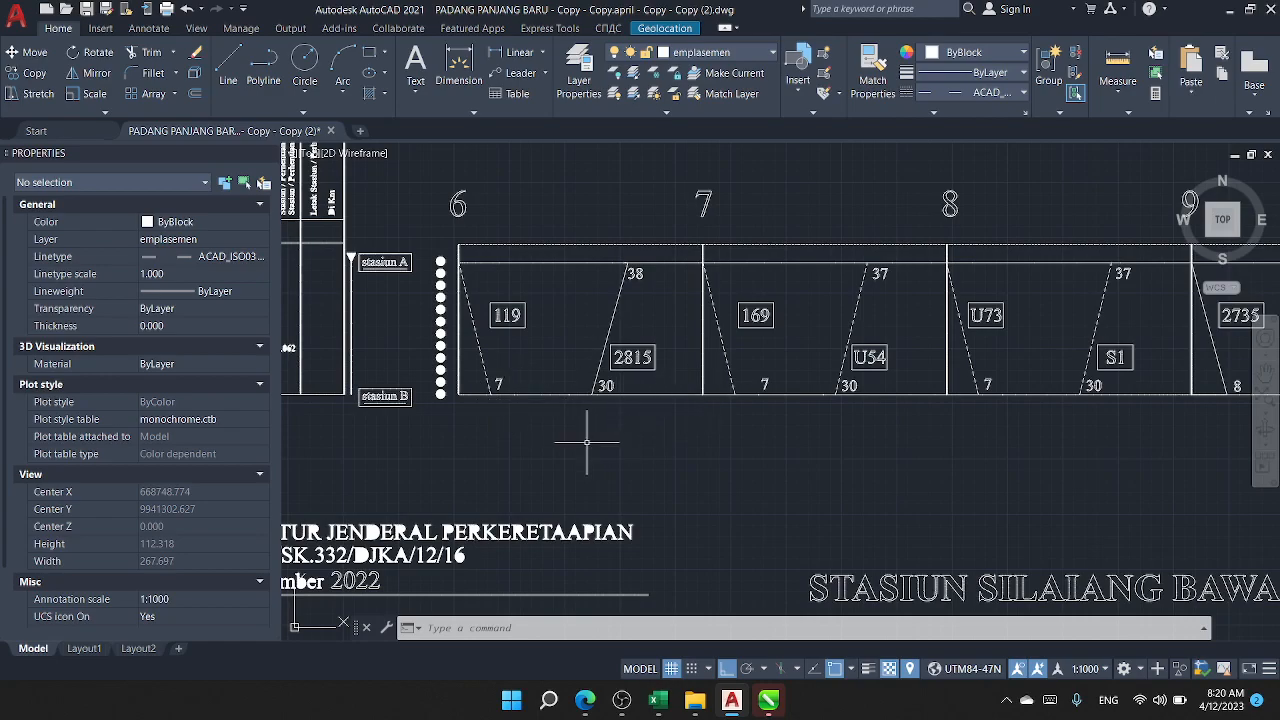
Step: Draw a 60-unit horizontal line just below the 06.00-14.00 graph, starting beneath the 6 o'clock mark
{"action": "type", "text": "l"}
{"action": "key", "text": "Return"}
{"action": "left_click", "coordinate": [456, 420]}
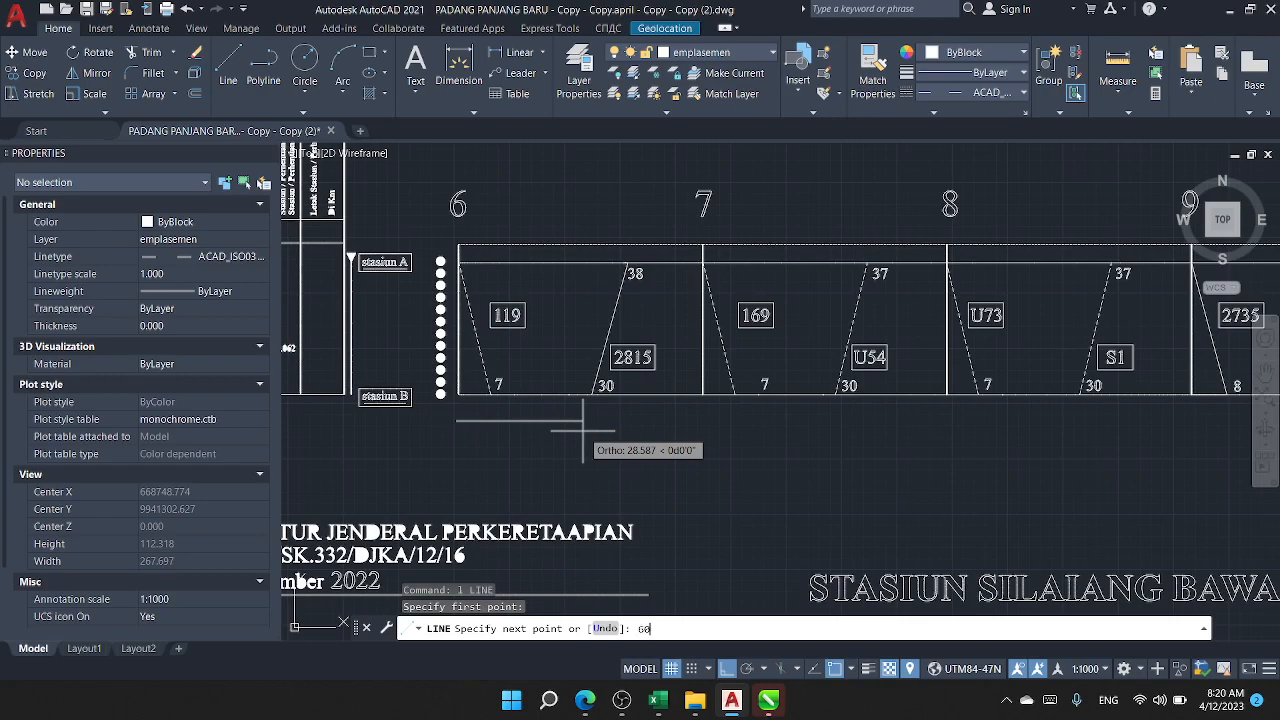
{"action": "key", "text": "Return"}
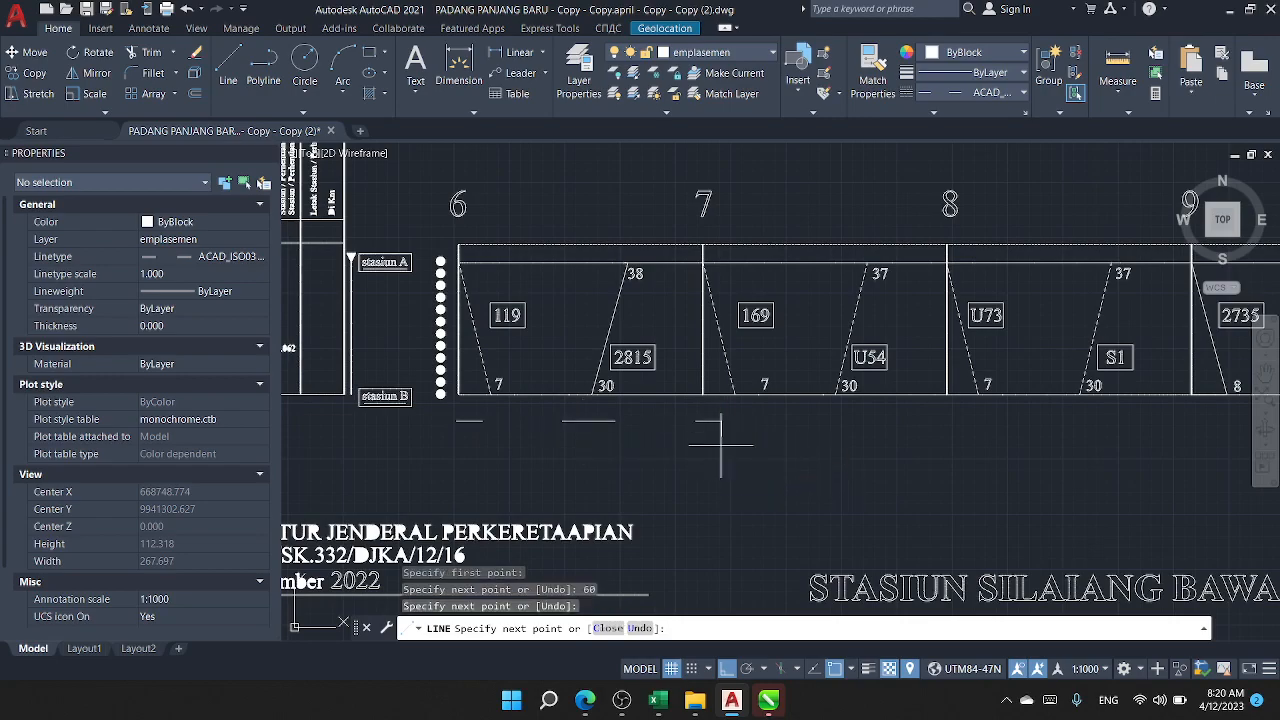
{"action": "key", "text": "Return"}
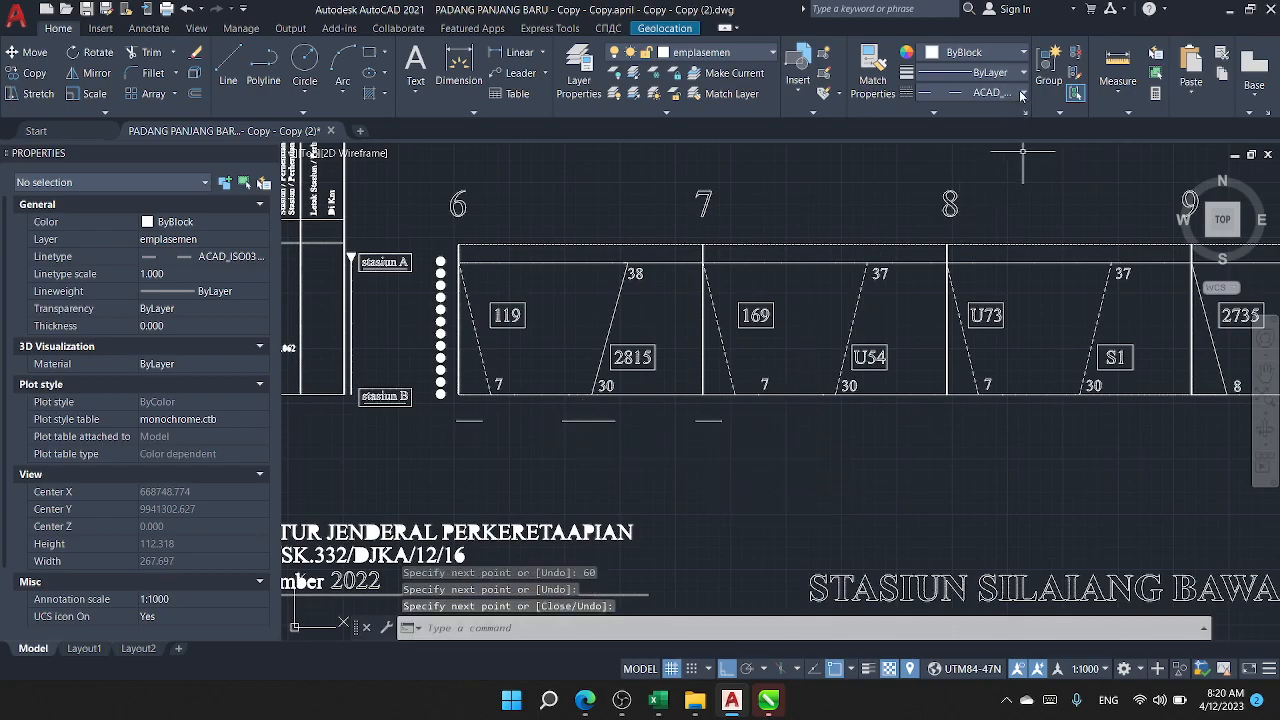
Step: Set the current linetype for new objects to ByLayer
{"action": "left_click", "coordinate": [1025, 97]}
{"action": "scroll", "coordinate": [985, 150], "scroll_direction": "up", "scroll_amount": 5}
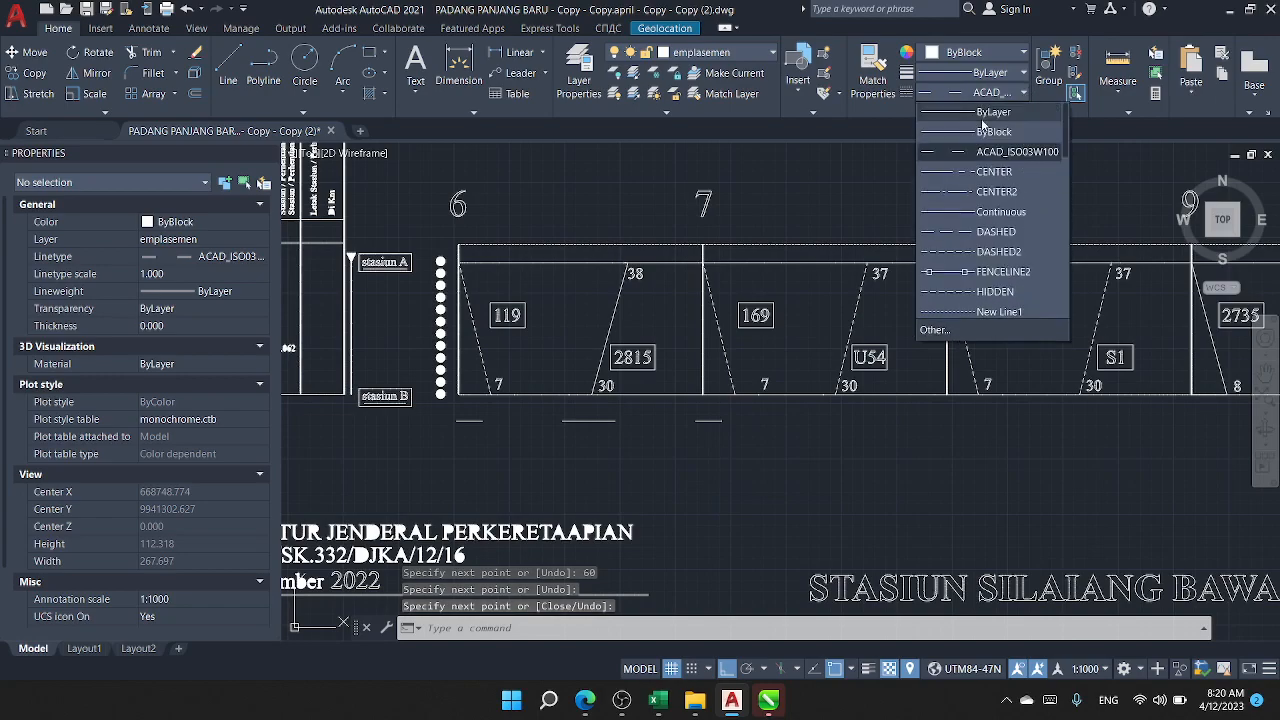
{"action": "left_click", "coordinate": [985, 120]}
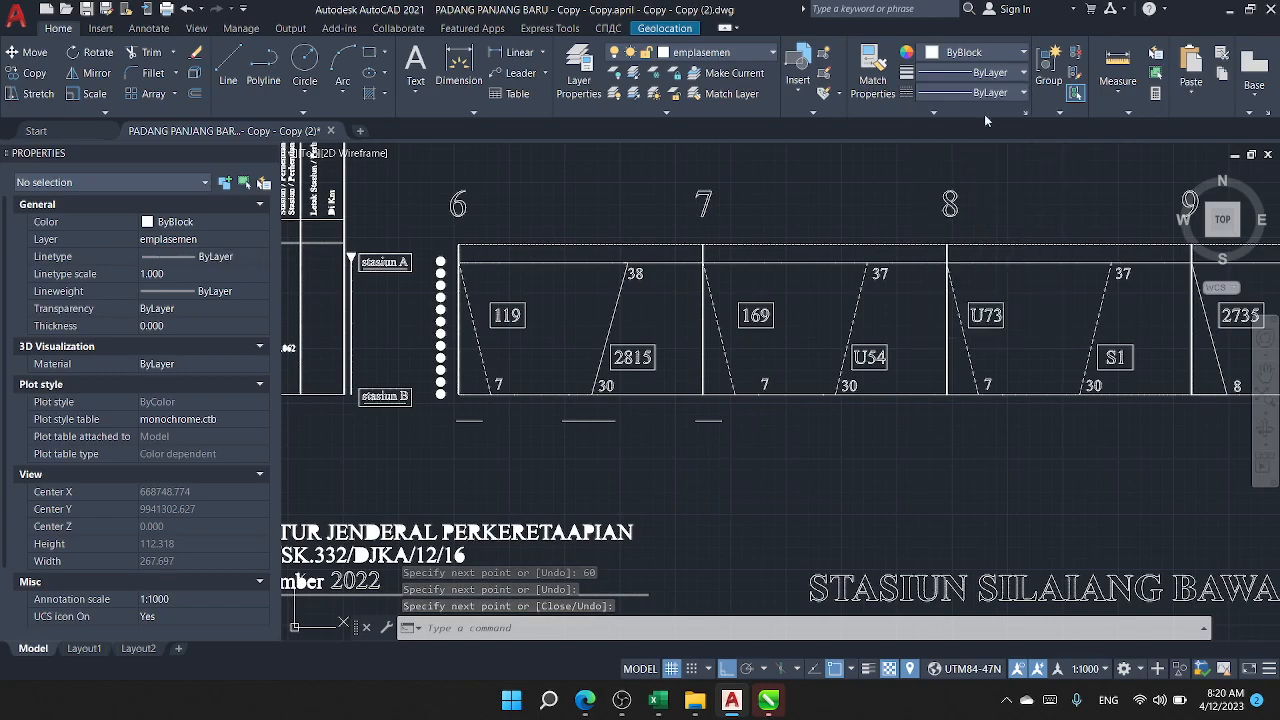
Step: Change the linetype of the 60-unit line below the 06.00-14.00 graph to ByLayer
{"action": "left_click", "coordinate": [560, 430]}
{"action": "left_click", "coordinate": [540, 400]}
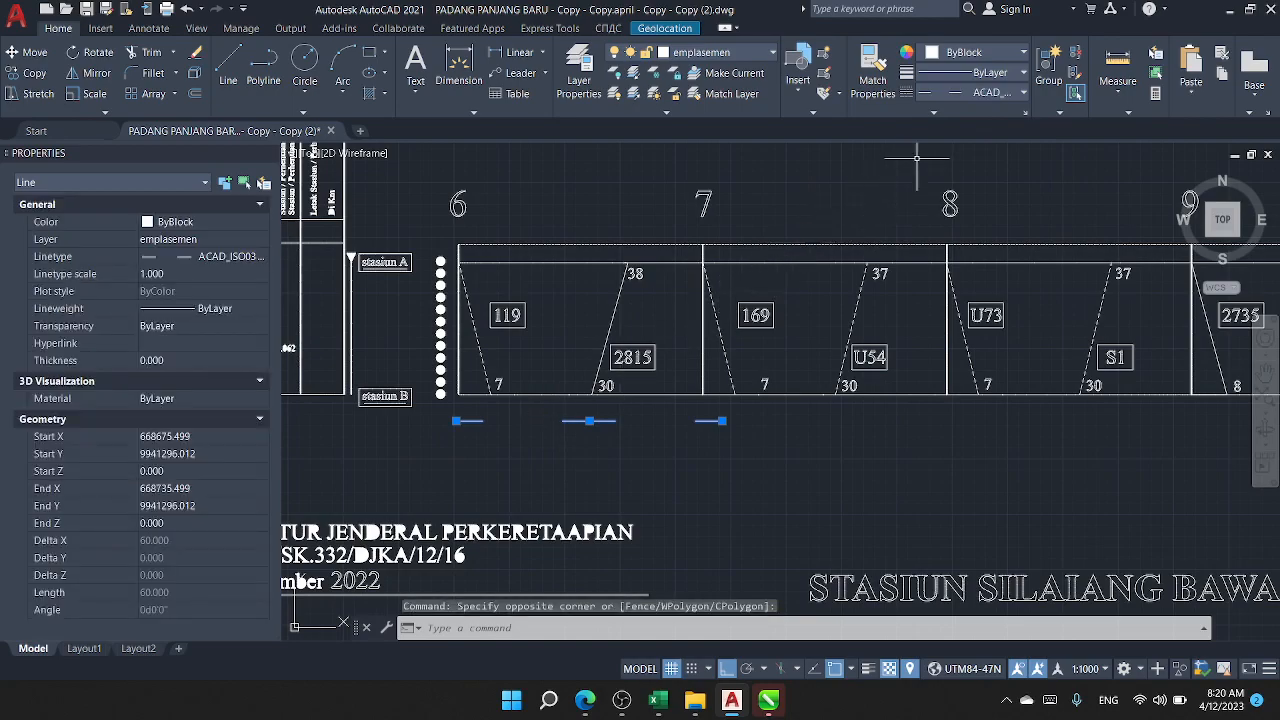
{"action": "left_click", "coordinate": [1000, 92]}
{"action": "scroll", "coordinate": [970, 131], "scroll_direction": "up", "scroll_amount": 3}
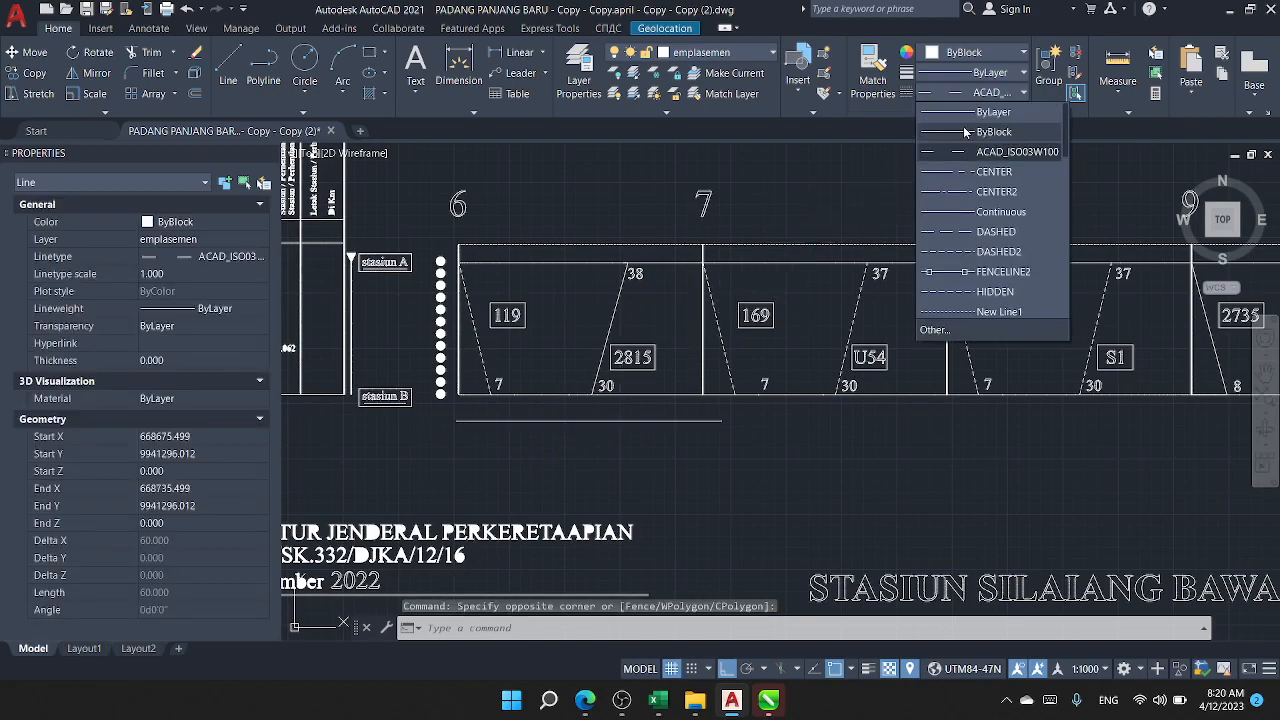
{"action": "left_click", "coordinate": [985, 114]}
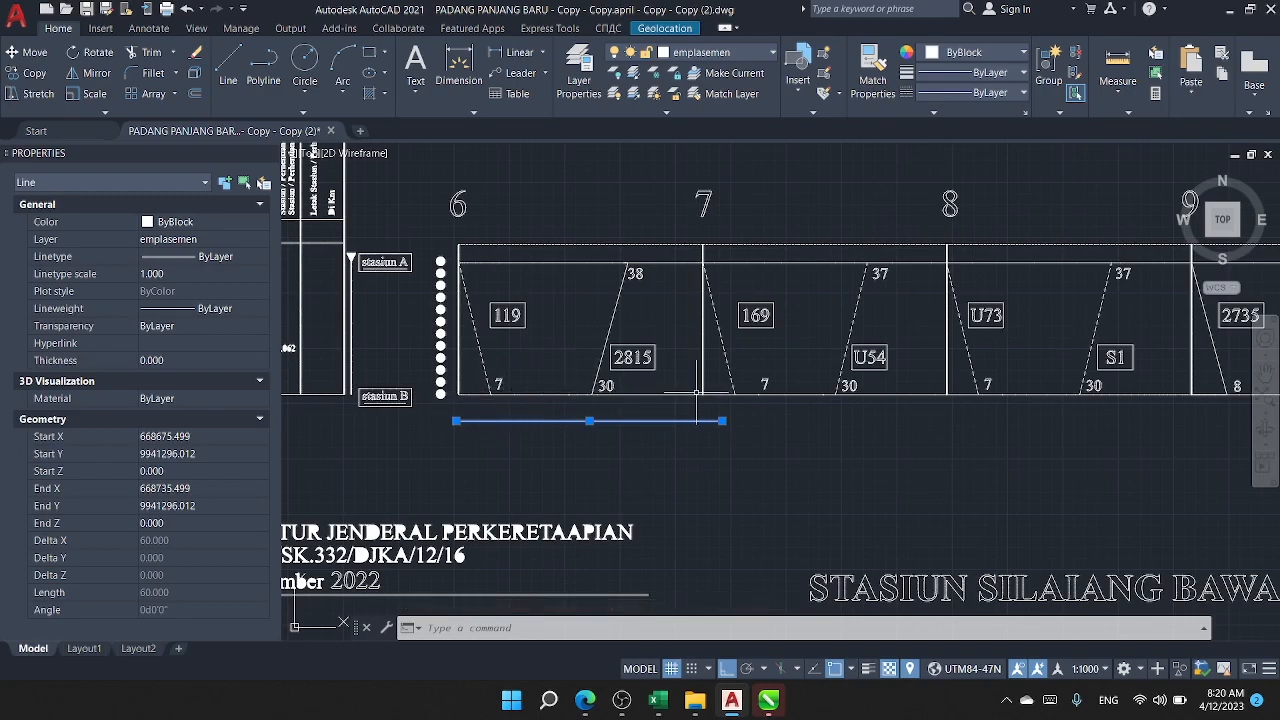
Step: Compare the 60-unit line with the spacing between hours 6 and 7, and erase the line
{"action": "scroll", "coordinate": [714, 423], "scroll_direction": "up", "scroll_amount": 4}
{"action": "scroll", "coordinate": [700, 410], "scroll_direction": "down", "scroll_amount": 6}
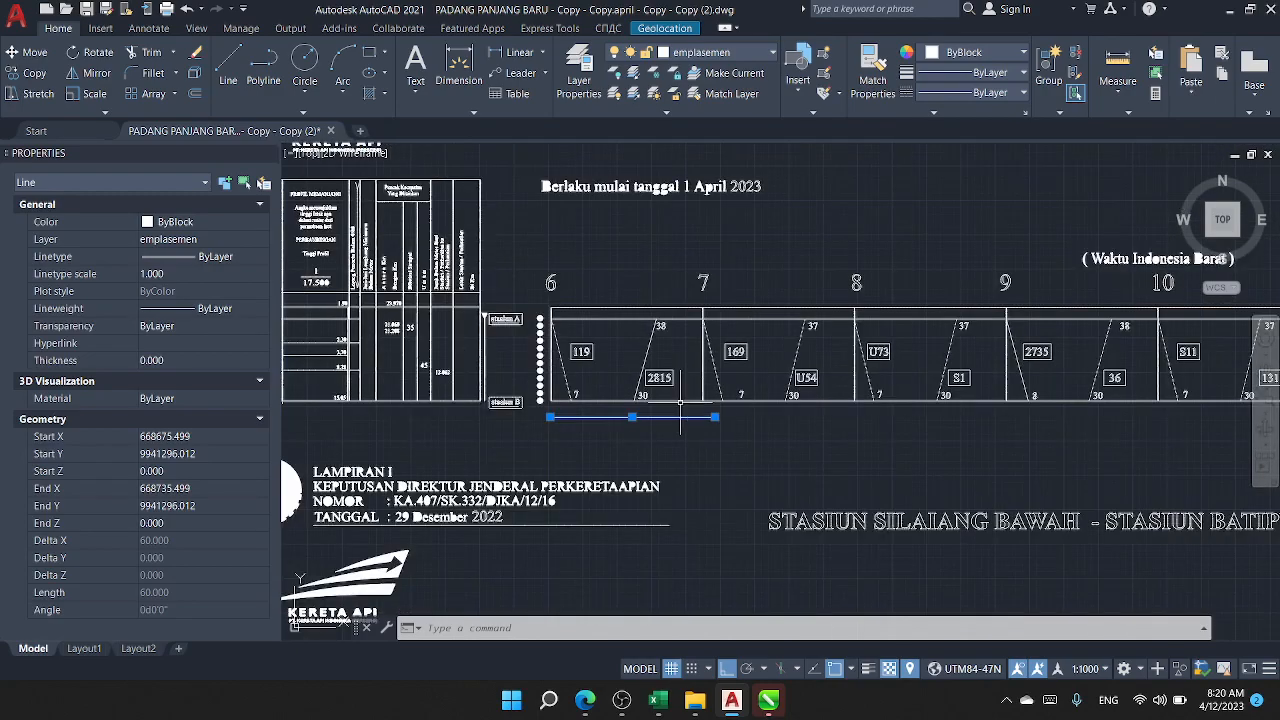
{"action": "scroll", "coordinate": [620, 380], "scroll_direction": "up", "scroll_amount": 4}
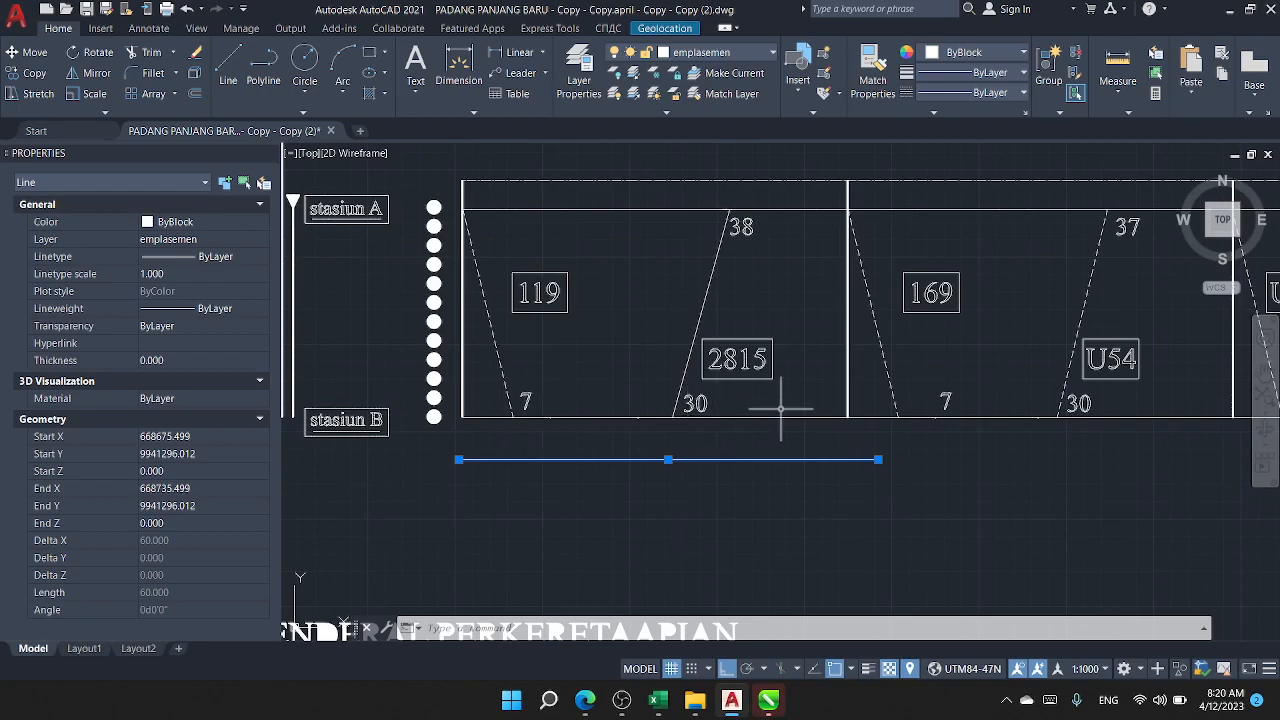
{"action": "scroll", "coordinate": [705, 417], "scroll_direction": "down", "scroll_amount": 2}
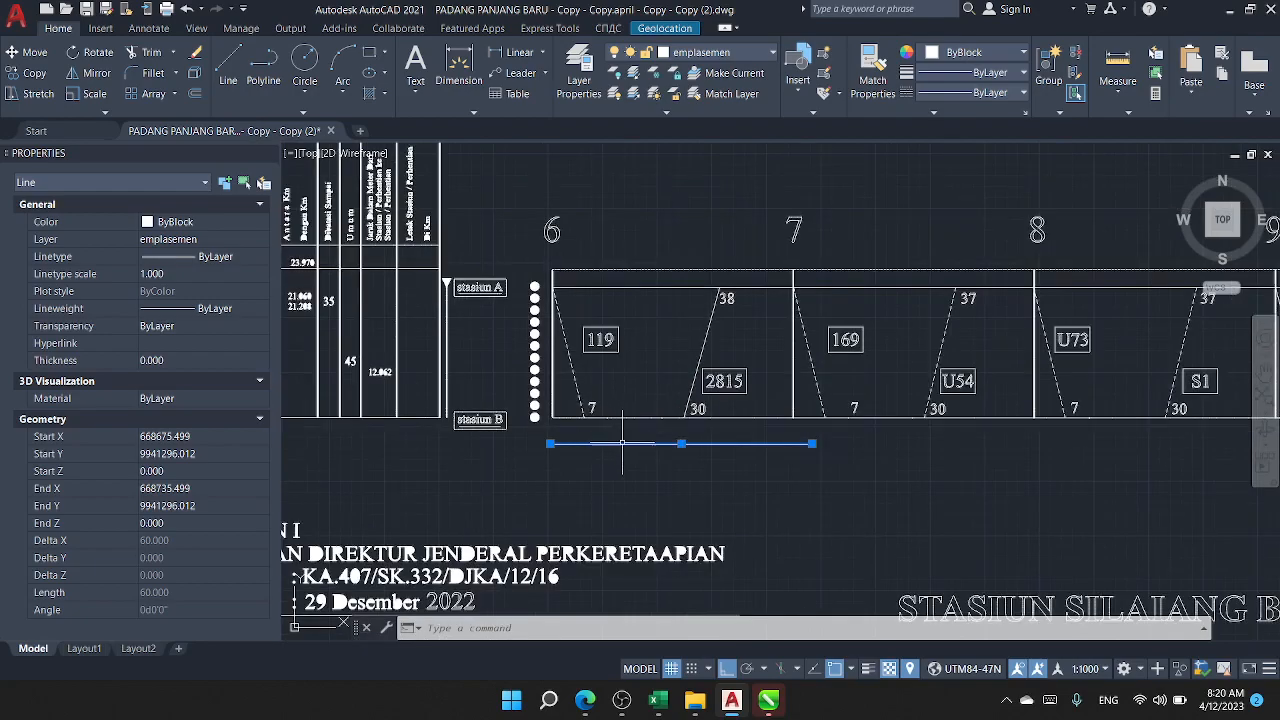
{"action": "key", "text": "Delete"}
Step: Examine where train 119's path starts at hour 6 and where it meets the stasiun B line
{"action": "scroll", "coordinate": [615, 430], "scroll_direction": "up", "scroll_amount": 5}
{"action": "scroll", "coordinate": [596, 404], "scroll_direction": "down", "scroll_amount": 4}
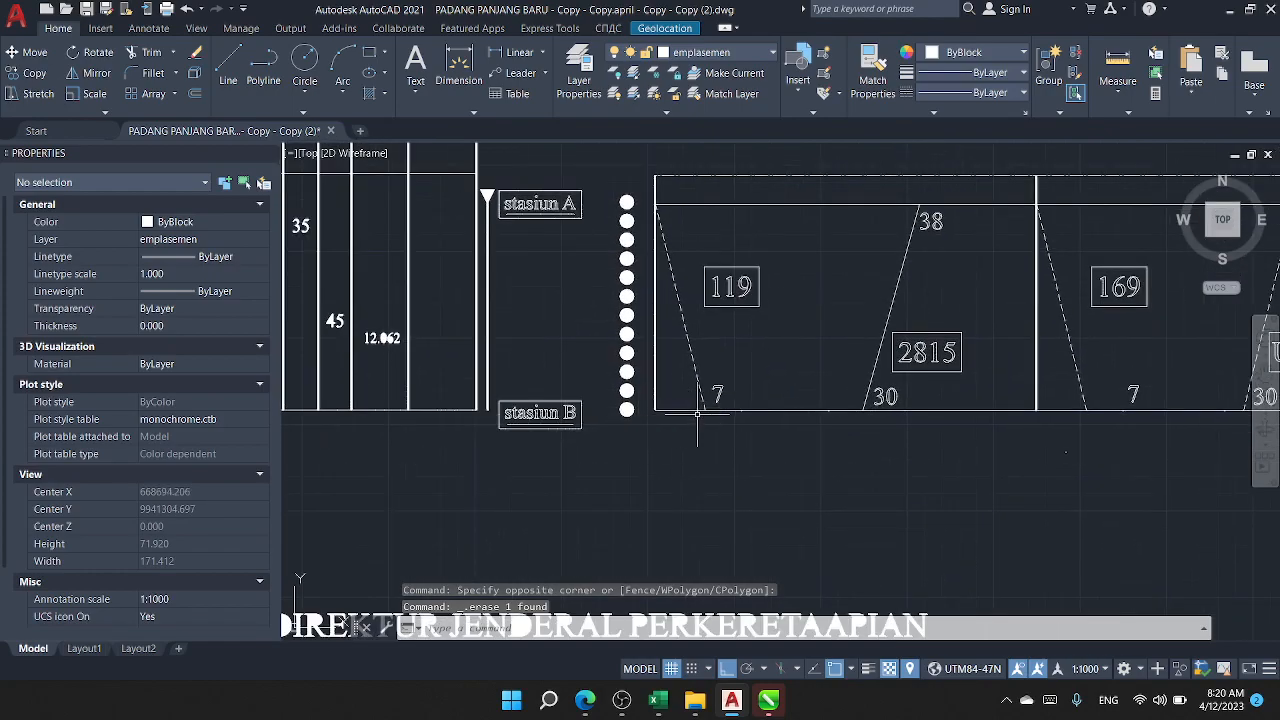
{"action": "scroll", "coordinate": [697, 411], "scroll_direction": "up", "scroll_amount": 4}
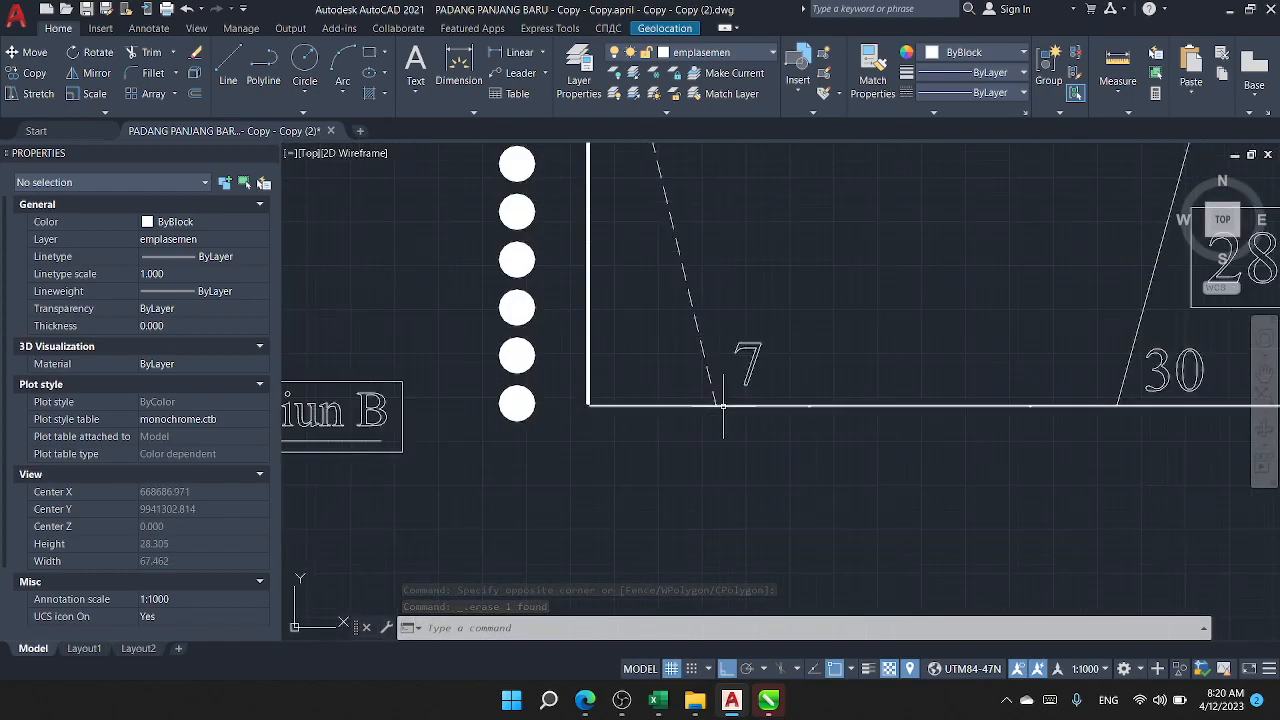
{"action": "scroll", "coordinate": [708, 376], "scroll_direction": "down", "scroll_amount": 2}
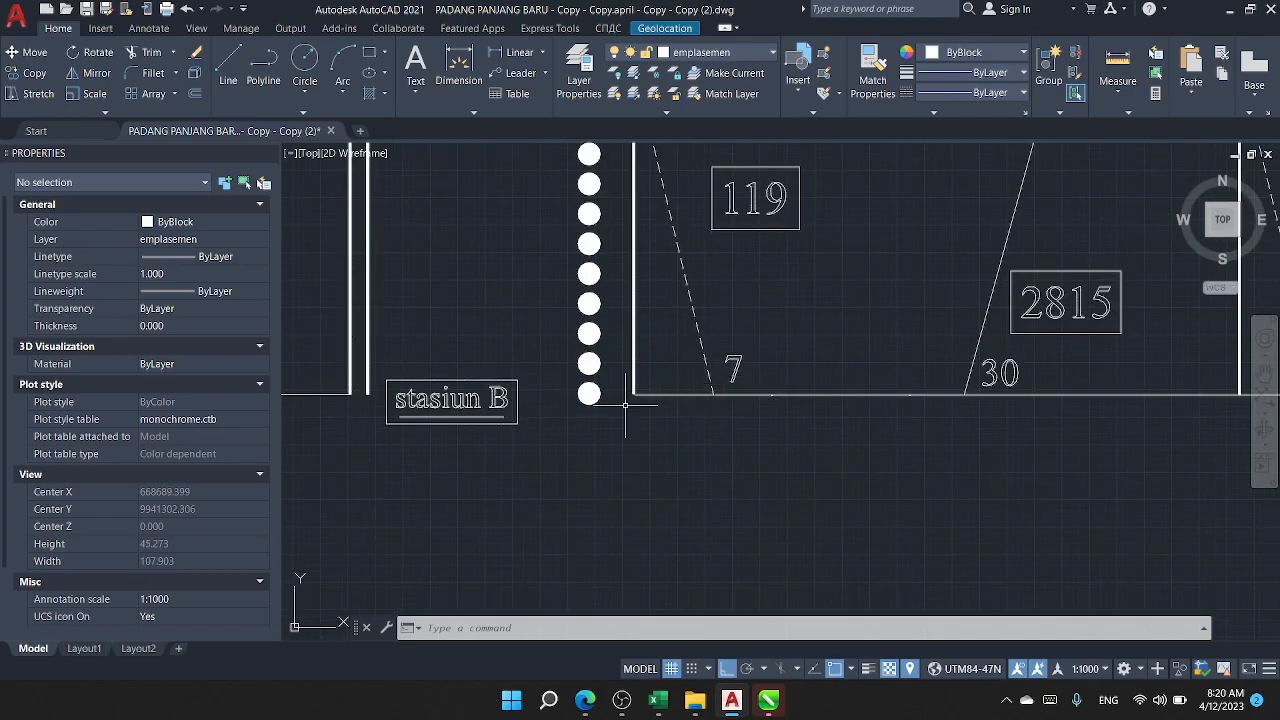
{"action": "scroll", "coordinate": [623, 405], "scroll_direction": "down", "scroll_amount": 4}
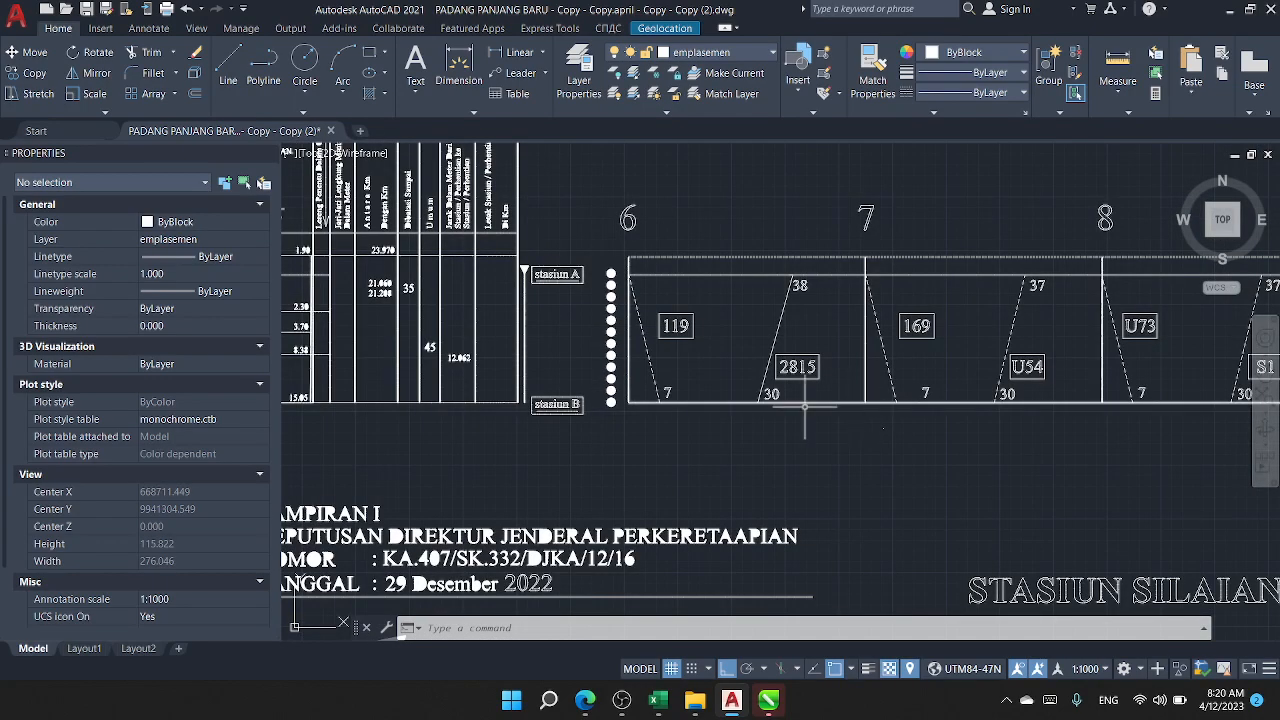
{"action": "scroll", "coordinate": [683, 406], "scroll_direction": "up", "scroll_amount": 6}
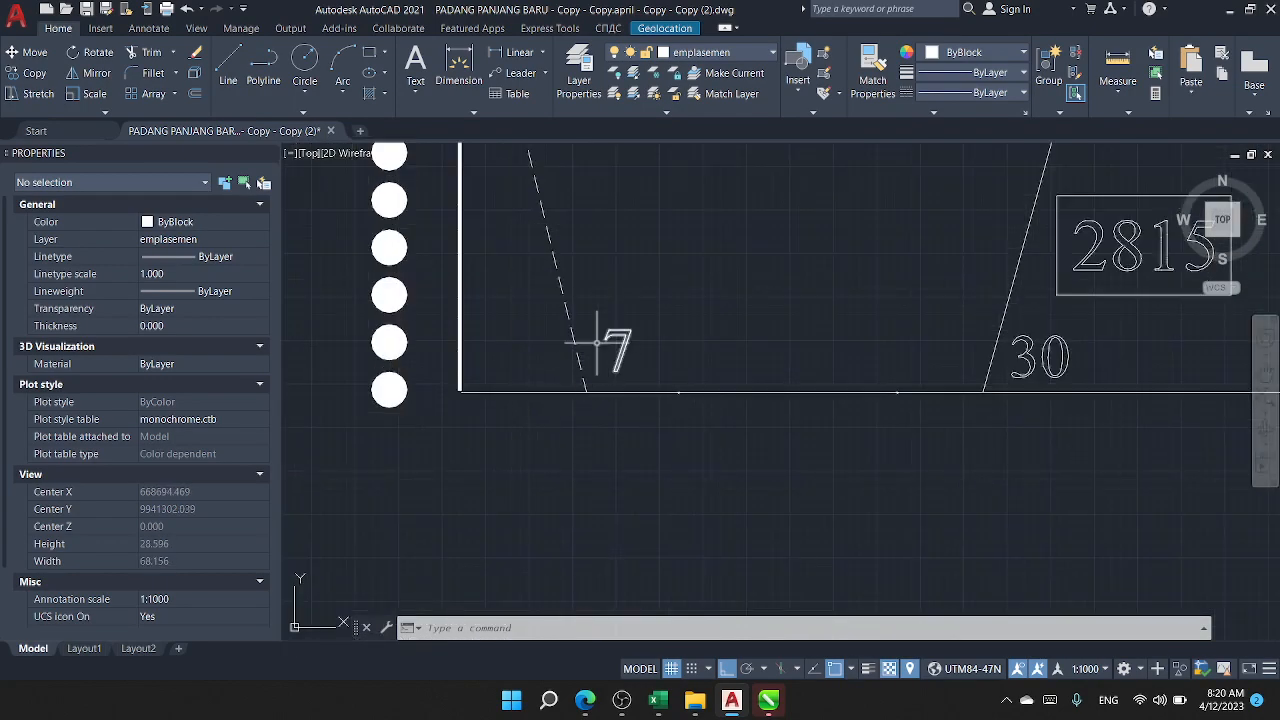
{"action": "scroll", "coordinate": [616, 347], "scroll_direction": "down", "scroll_amount": 2}
{"action": "left_click_drag", "start_coordinate": [648, 346], "coordinate": [637, 409]}
{"action": "left_click_drag", "start_coordinate": [538, 213], "coordinate": [613, 308]}
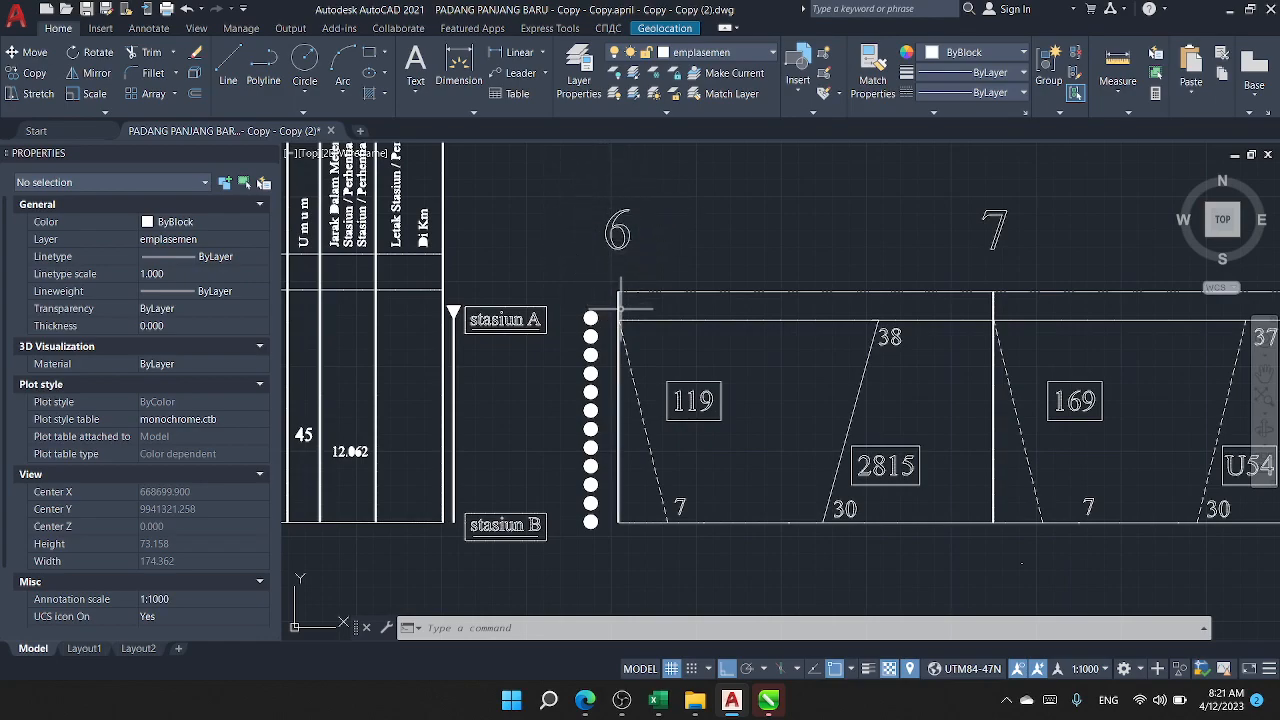
Step: Inspect the properties of train 119's dashed path between stasiun A and stasiun B, and clear the selection
{"action": "left_click", "coordinate": [673, 457]}
{"action": "left_click", "coordinate": [647, 444]}
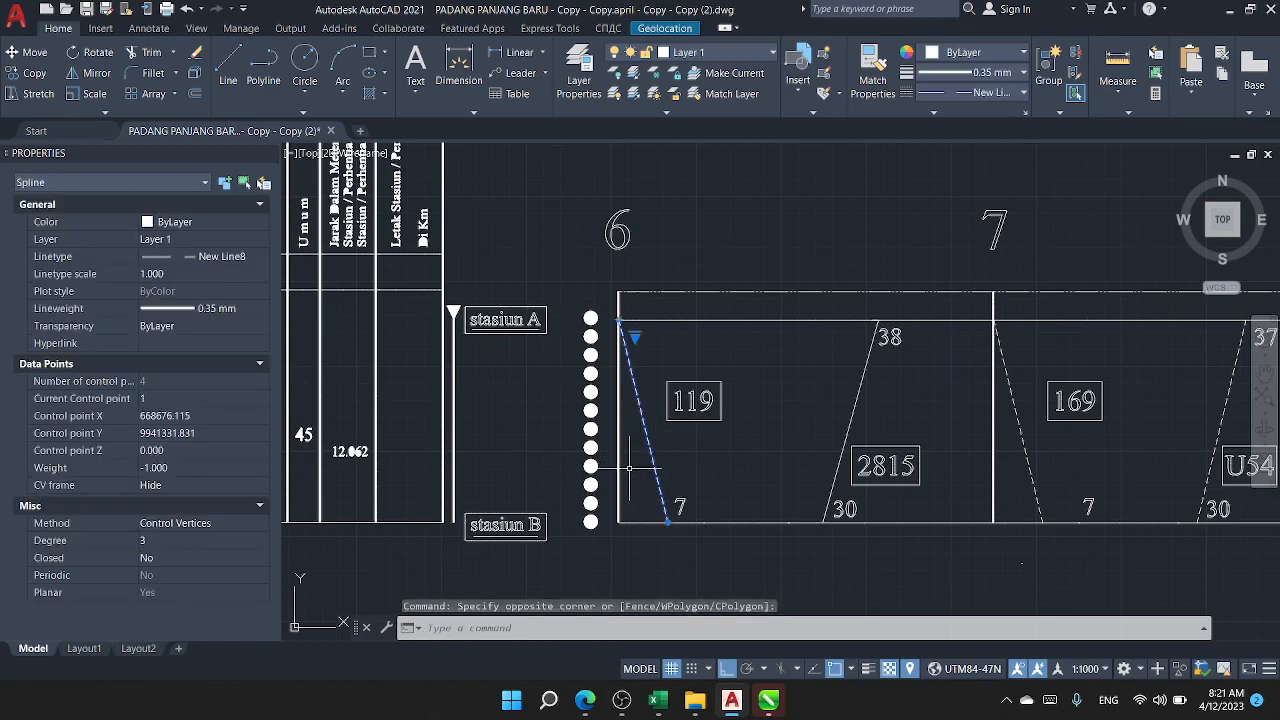
{"action": "scroll", "coordinate": [630, 465], "scroll_direction": "up", "scroll_amount": 4}
{"action": "scroll", "coordinate": [657, 357], "scroll_direction": "up", "scroll_amount": 2}
{"action": "scroll", "coordinate": [650, 360], "scroll_direction": "down", "scroll_amount": 4}
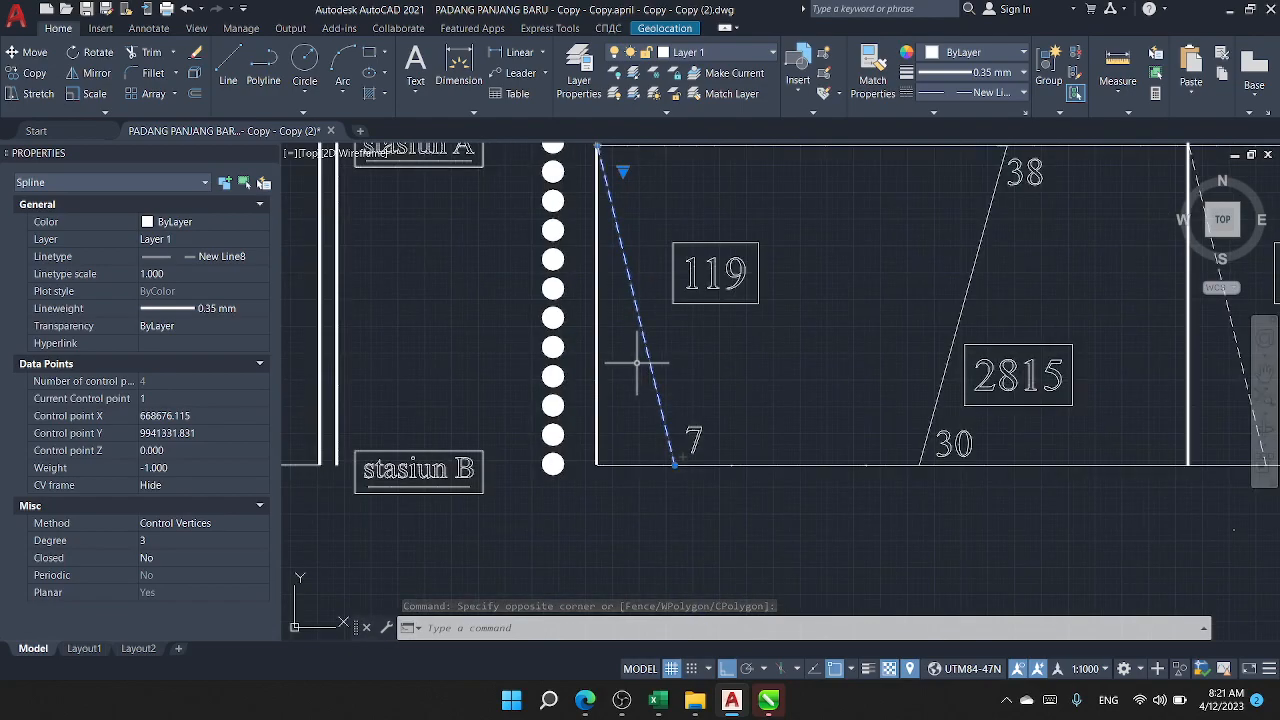
{"action": "scroll", "coordinate": [648, 362], "scroll_direction": "up", "scroll_amount": 3}
{"action": "scroll", "coordinate": [648, 362], "scroll_direction": "down", "scroll_amount": 2}
{"action": "scroll", "coordinate": [643, 342], "scroll_direction": "down", "scroll_amount": 2}
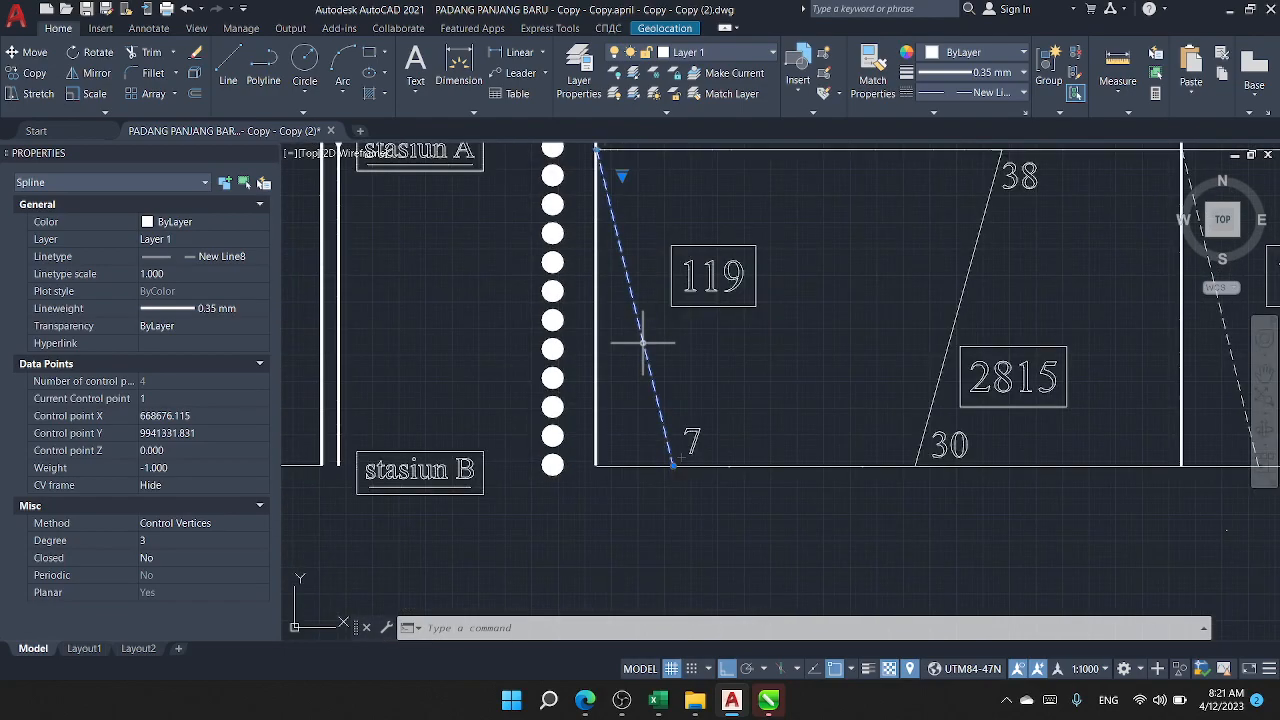
{"action": "left_click", "coordinate": [643, 371]}
{"action": "key", "text": "Escape"}
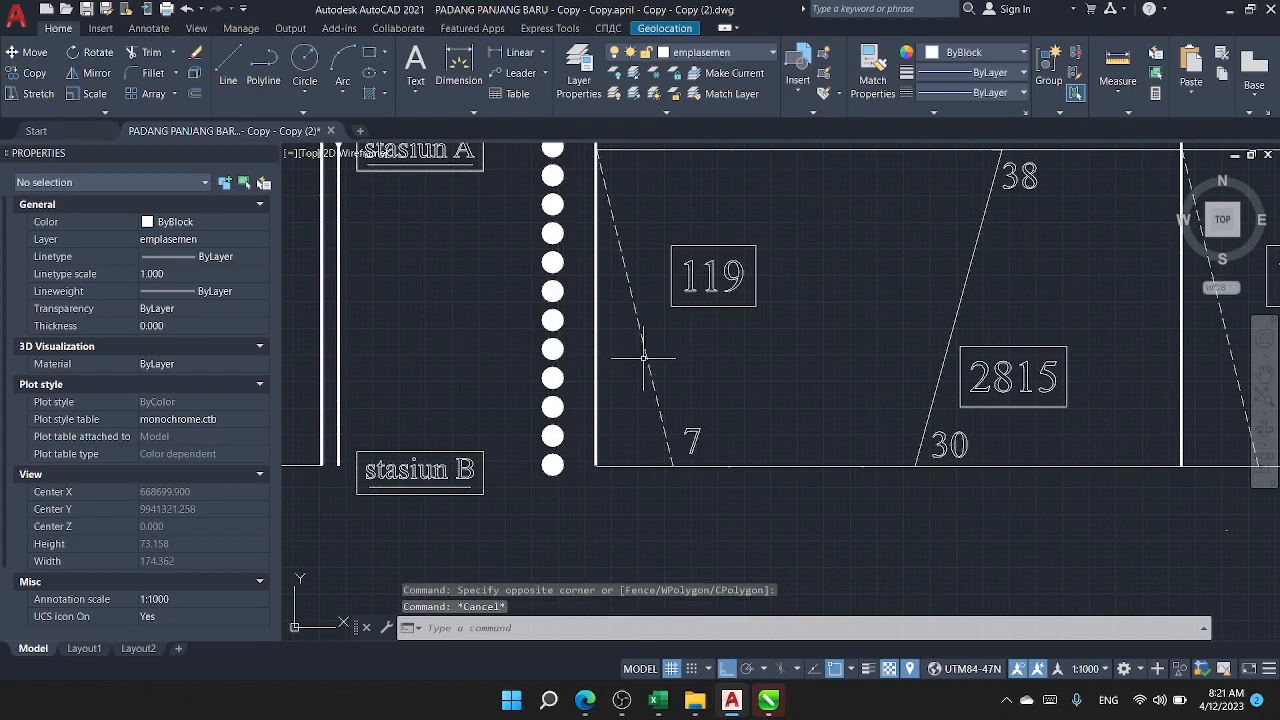
Step: Examine train 2815's solid path from stasiun B to stasiun A in comparison with train 119's dashed path
{"action": "left_click_drag", "start_coordinate": [663, 377], "coordinate": [601, 424]}
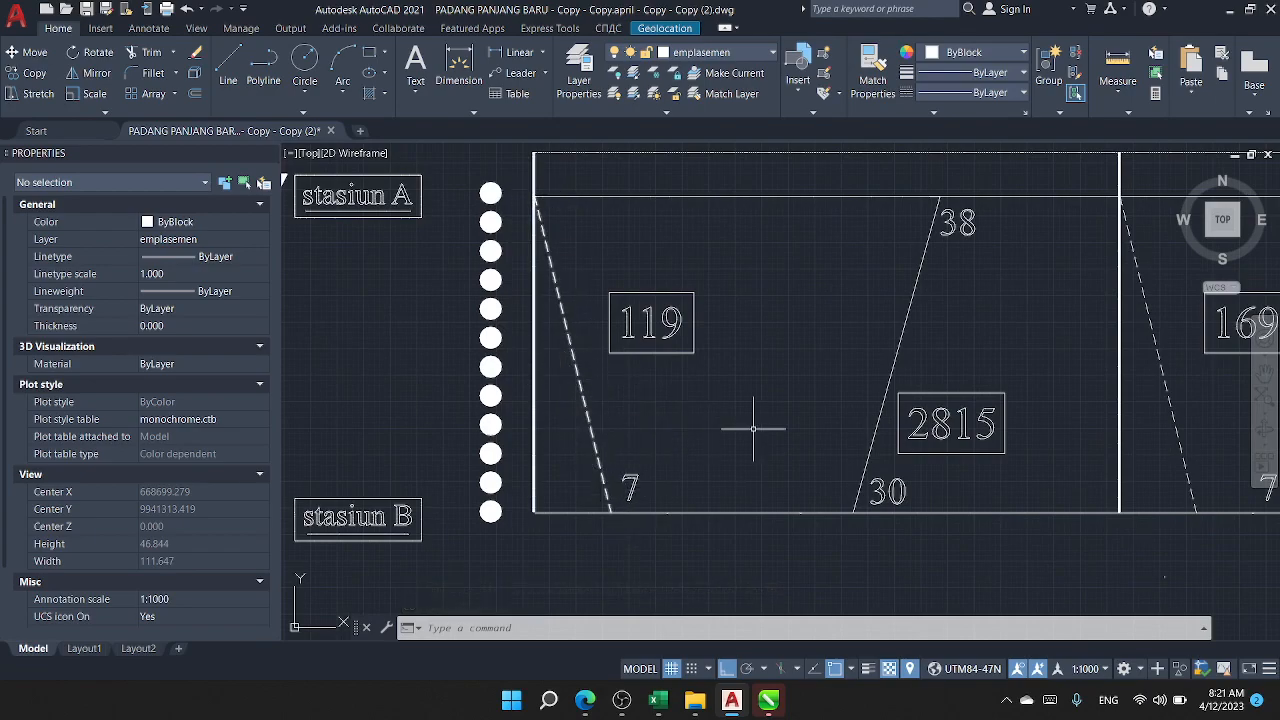
{"action": "left_click_drag", "start_coordinate": [838, 456], "coordinate": [721, 448]}
{"action": "left_click", "coordinate": [759, 460]}
{"action": "left_click", "coordinate": [720, 434]}
{"action": "key", "text": "Escape"}
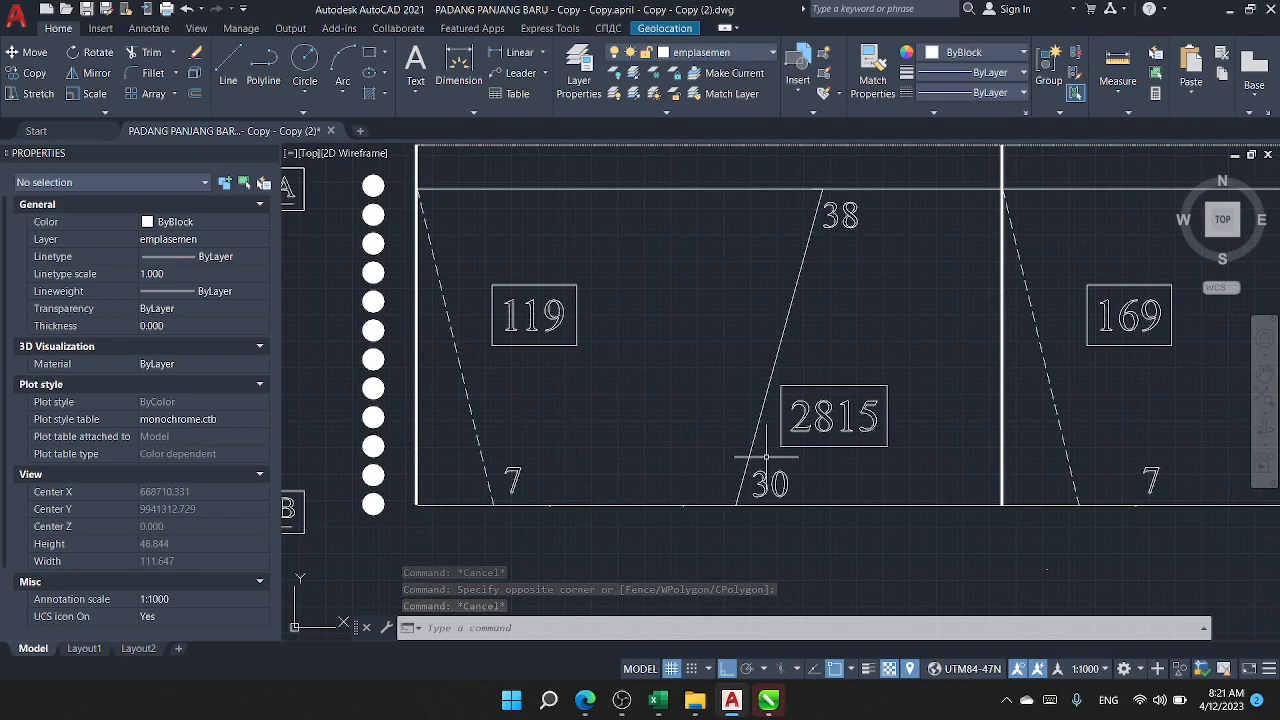
{"action": "left_click", "coordinate": [766, 457]}
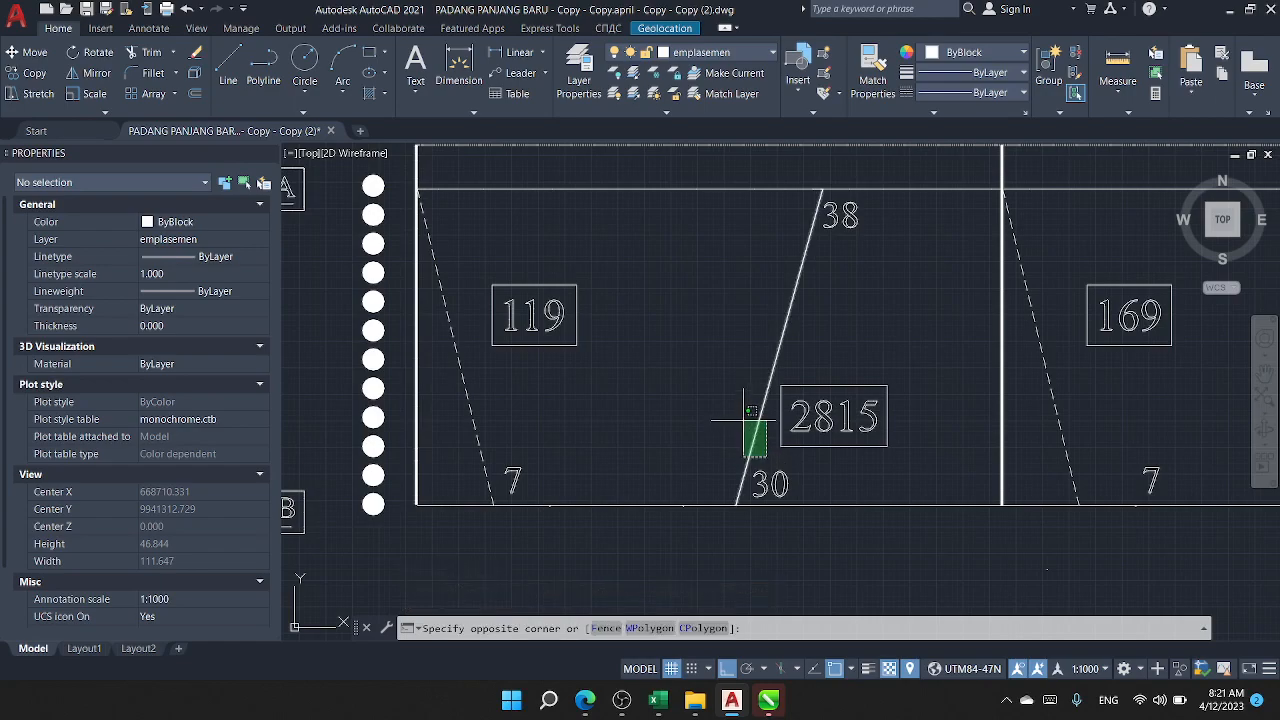
{"action": "left_click", "coordinate": [743, 420]}
{"action": "key", "text": "Escape"}
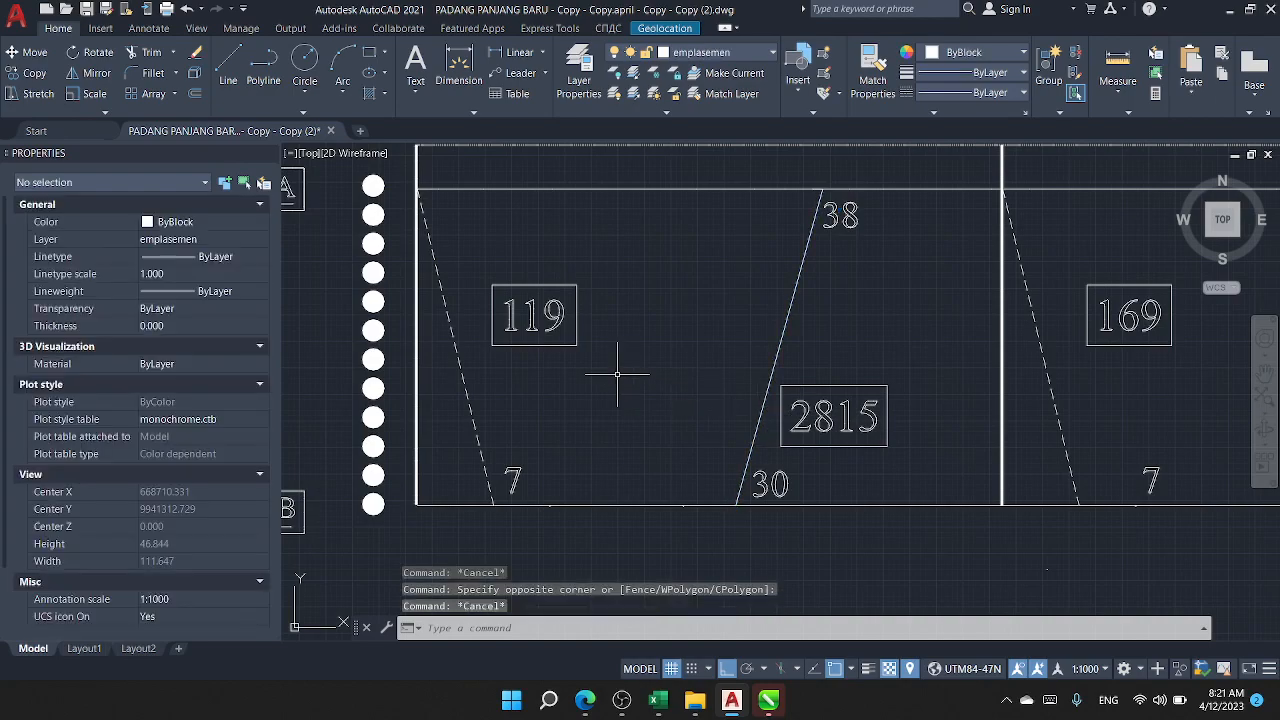
Step: Examine train 119's boxed number label and the minute label beside its stasiun B end
{"action": "scroll", "coordinate": [600, 430], "scroll_direction": "up", "scroll_amount": 1}
{"action": "scroll", "coordinate": [665, 470], "scroll_direction": "down", "scroll_amount": 1}
{"action": "scroll", "coordinate": [660, 455], "scroll_direction": "up", "scroll_amount": 1}
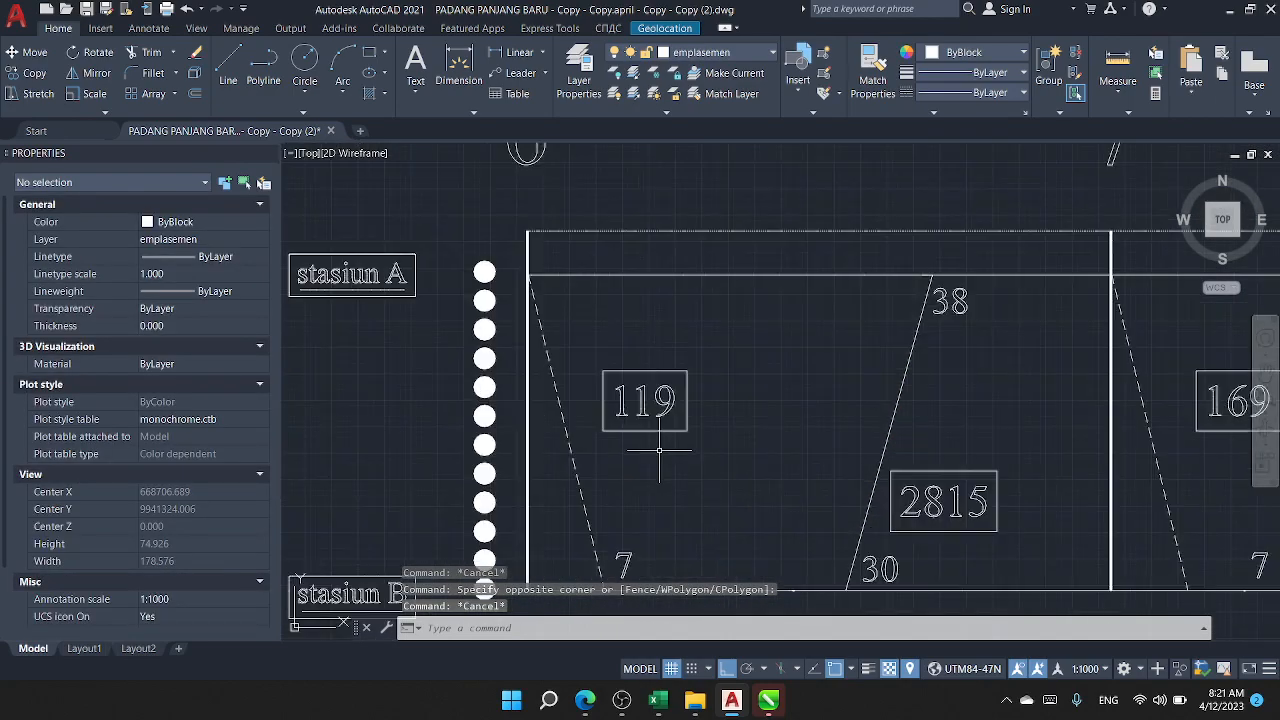
{"action": "left_click", "coordinate": [722, 474]}
{"action": "left_click", "coordinate": [552, 286]}
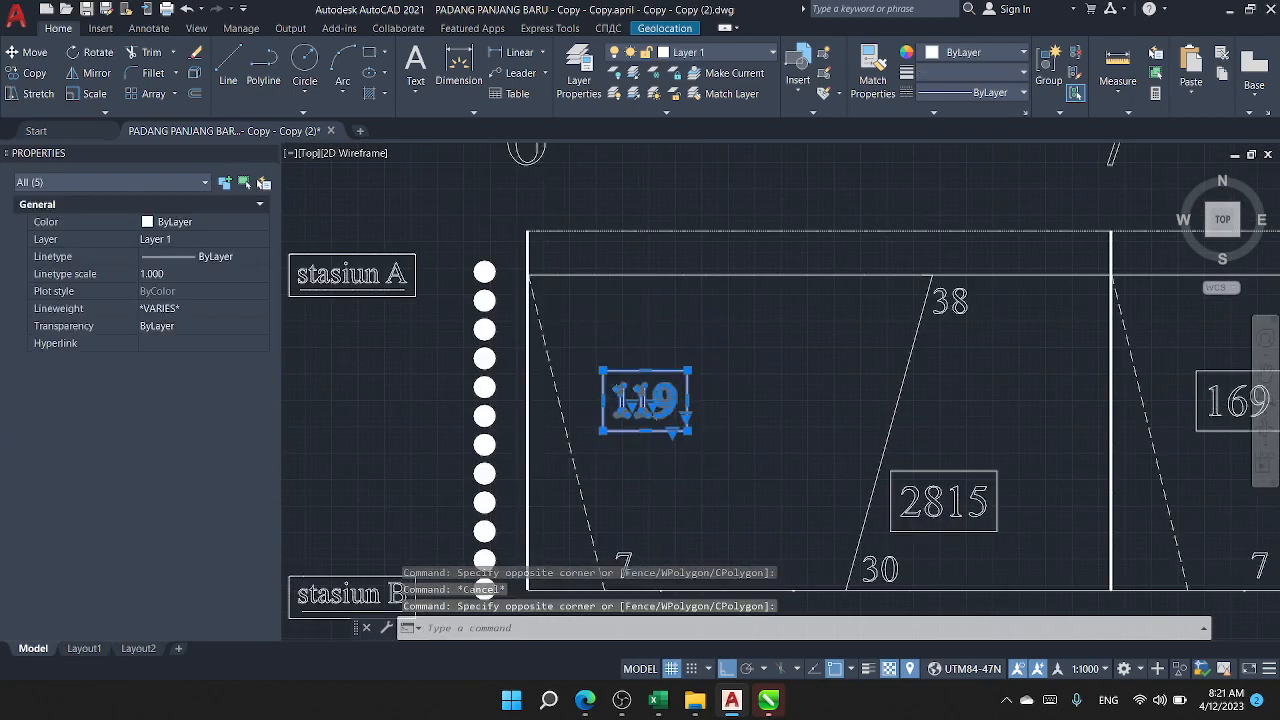
{"action": "scroll", "coordinate": [636, 410], "scroll_direction": "down", "scroll_amount": 1}
{"action": "key", "text": "Escape"}
{"action": "scroll", "coordinate": [630, 450], "scroll_direction": "up", "scroll_amount": 3}
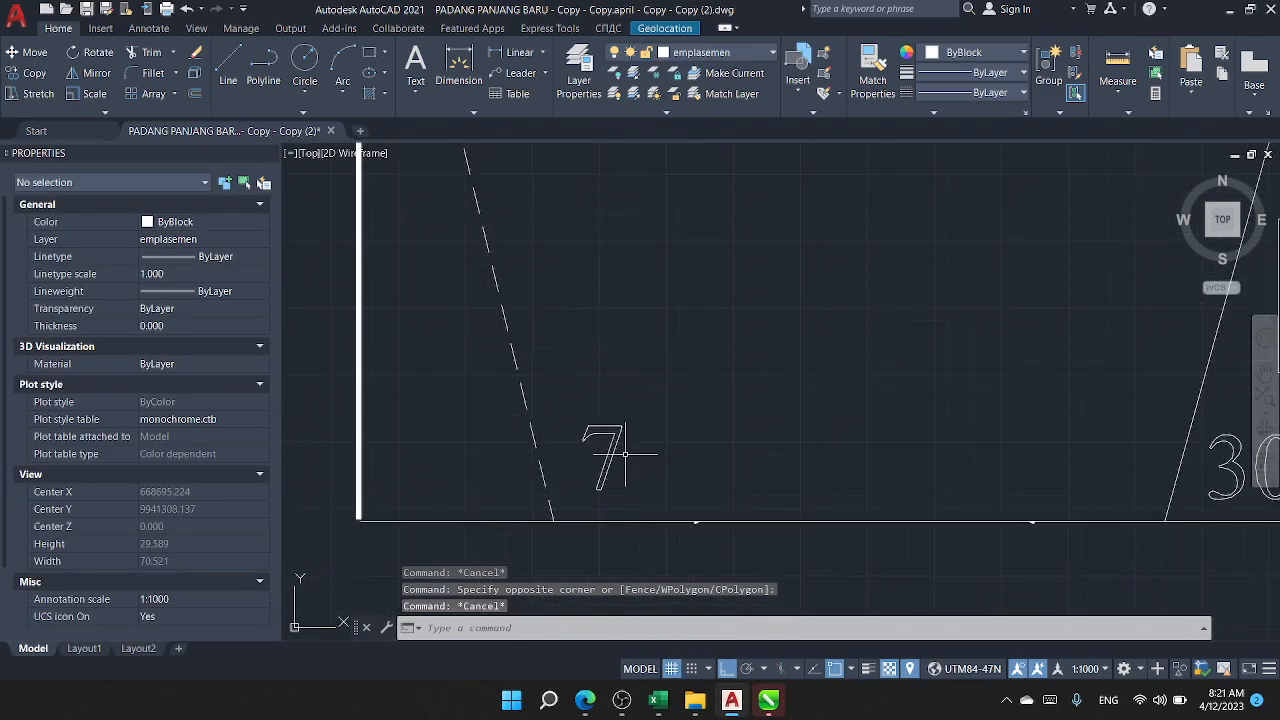
{"action": "left_click", "coordinate": [644, 487]}
{"action": "left_click", "coordinate": [599, 432]}
{"action": "key", "text": "Escape"}
{"action": "scroll", "coordinate": [608, 429], "scroll_direction": "down", "scroll_amount": 2}
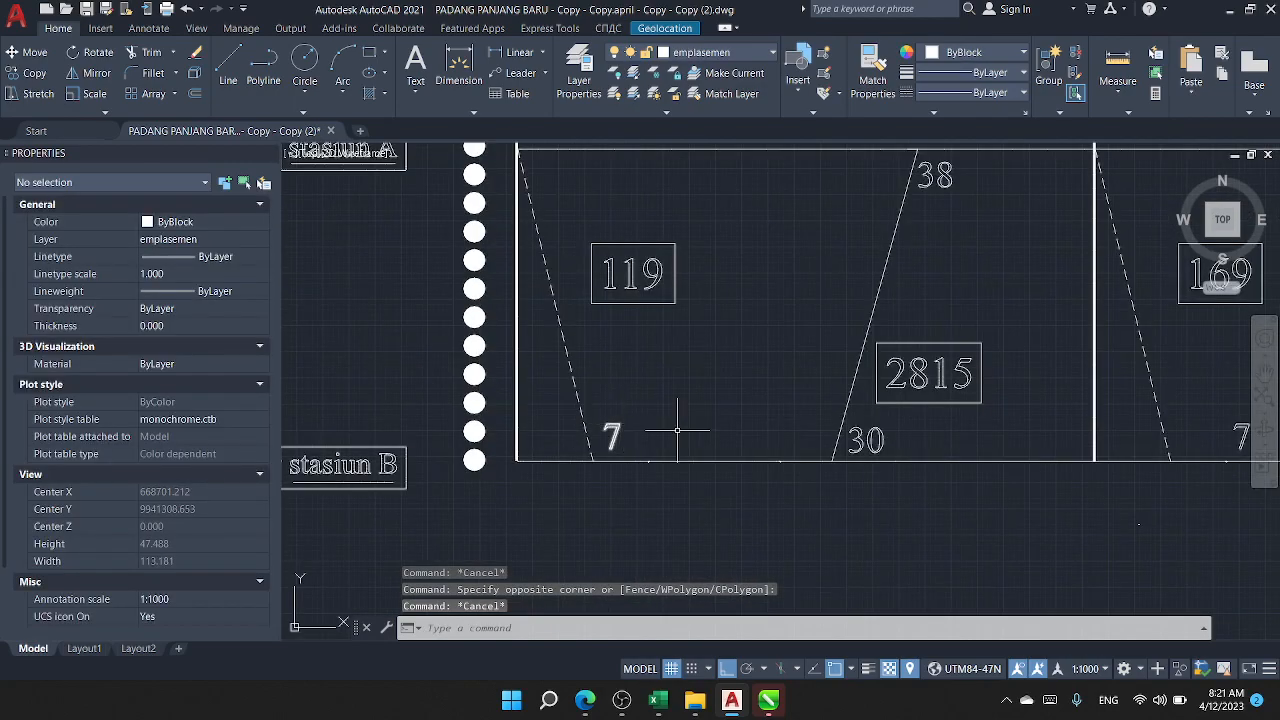
Step: Examine train 2815's boxed number label and the minute labels at both ends of its path
{"action": "left_click_drag", "start_coordinate": [868, 460], "coordinate": [710, 466]}
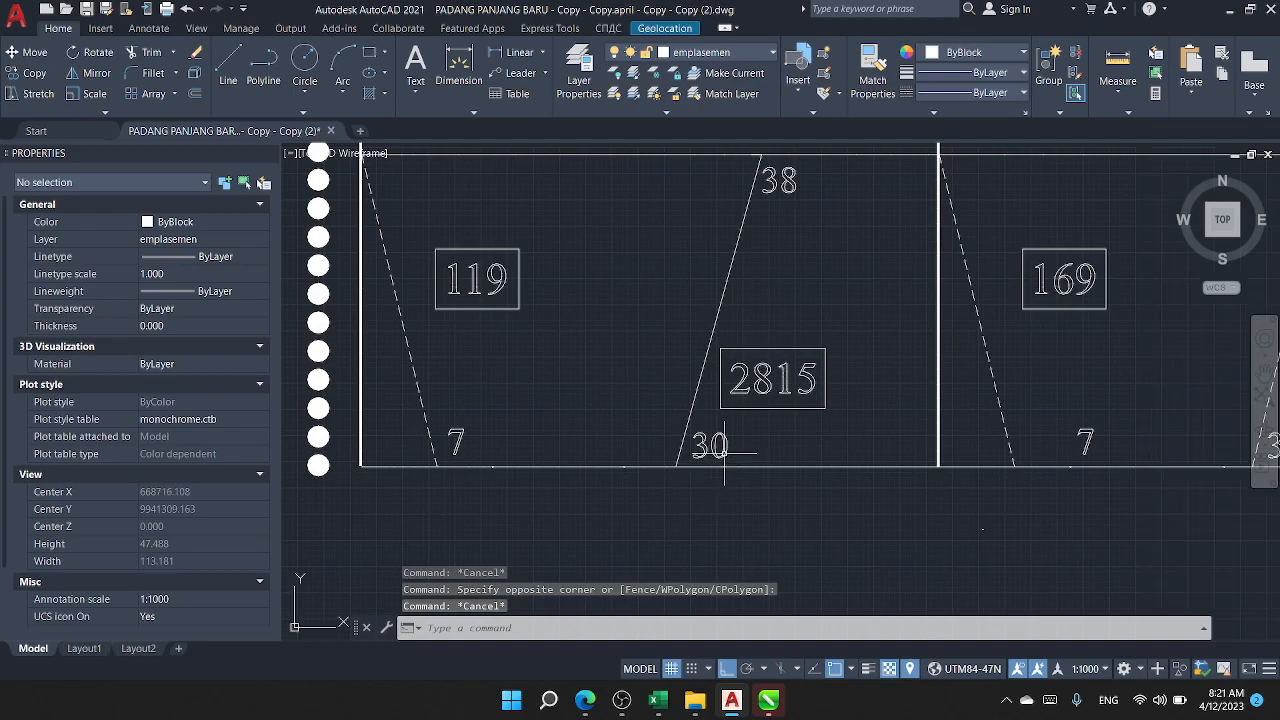
{"action": "left_click", "coordinate": [749, 459]}
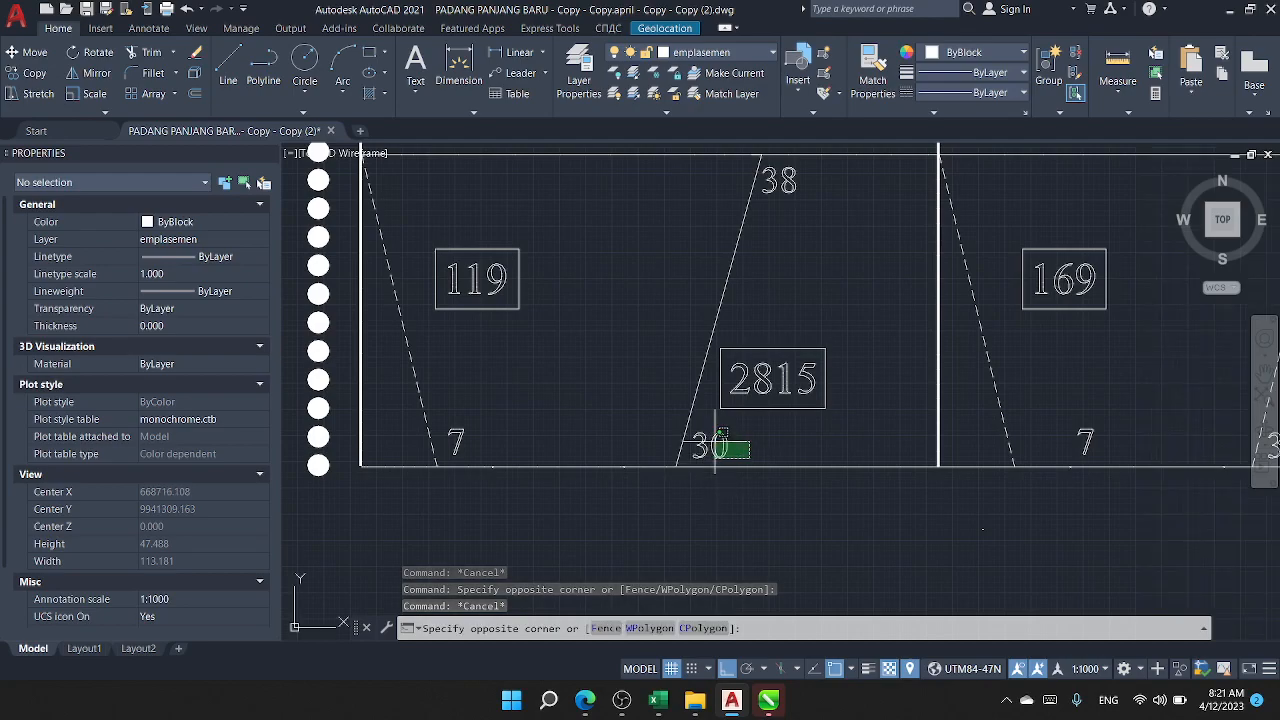
{"action": "left_click", "coordinate": [786, 429]}
{"action": "left_click", "coordinate": [848, 430]}
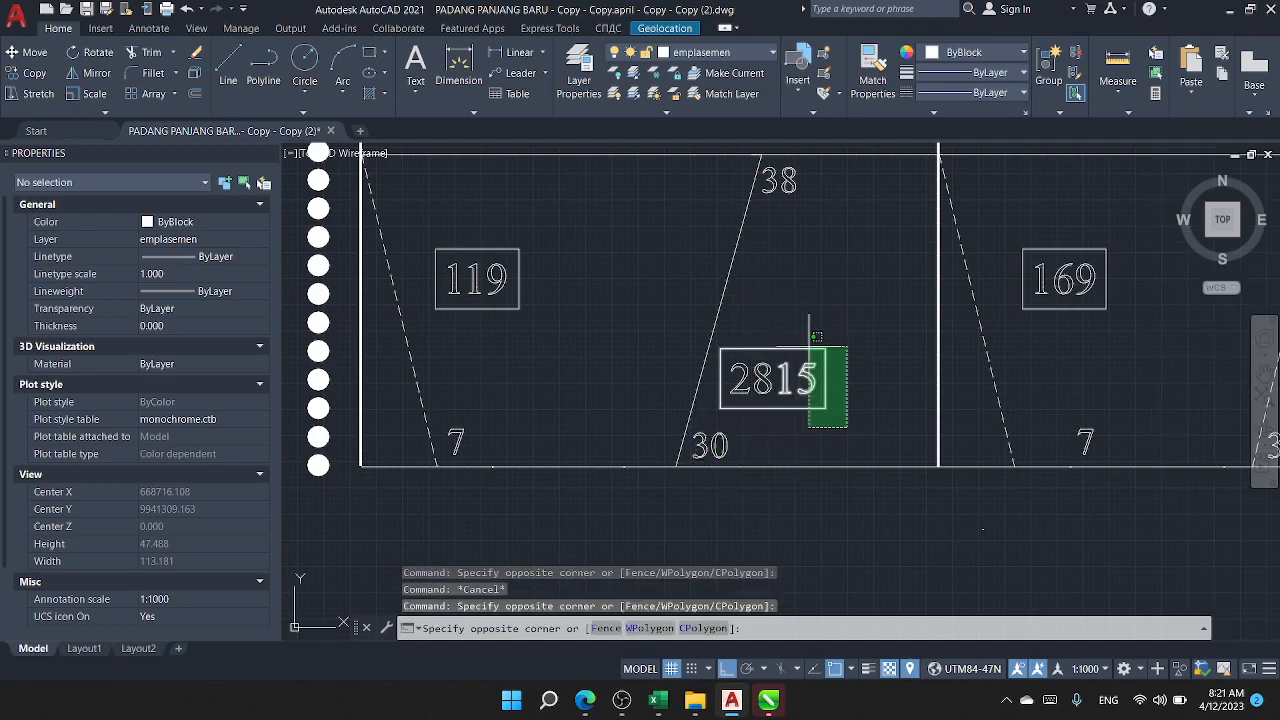
{"action": "left_click", "coordinate": [878, 365]}
{"action": "left_click", "coordinate": [814, 230]}
{"action": "left_click", "coordinate": [794, 226]}
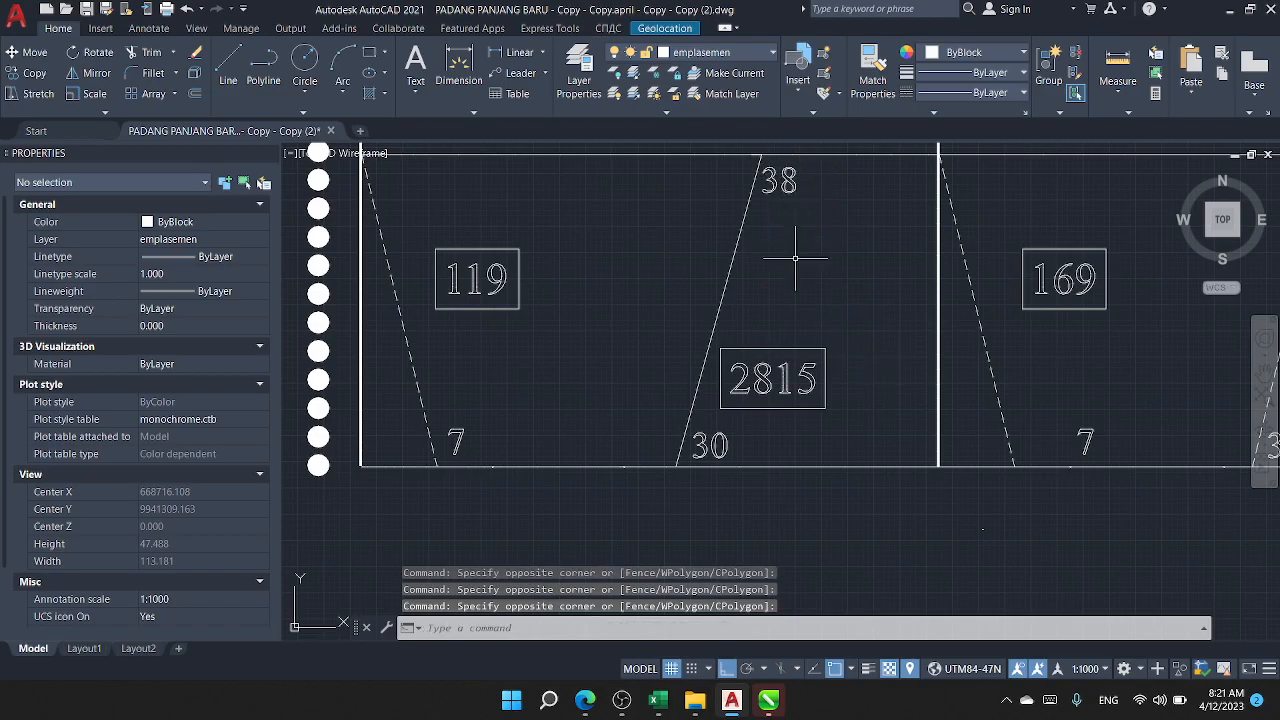
Step: Review the remaining train paths and number labels across the 06.00-14.00 graph up to hour 14
{"action": "scroll", "coordinate": [786, 288], "scroll_direction": "down", "scroll_amount": 2}
{"action": "mouse_move", "coordinate": [835, 329]}
{"action": "left_mouse_down"}
{"action": "mouse_move", "coordinate": [548, 340]}
{"action": "mouse_move", "coordinate": [449, 378]}
{"action": "left_mouse_up"}
{"action": "left_click_drag", "start_coordinate": [985, 392], "coordinate": [682, 372]}
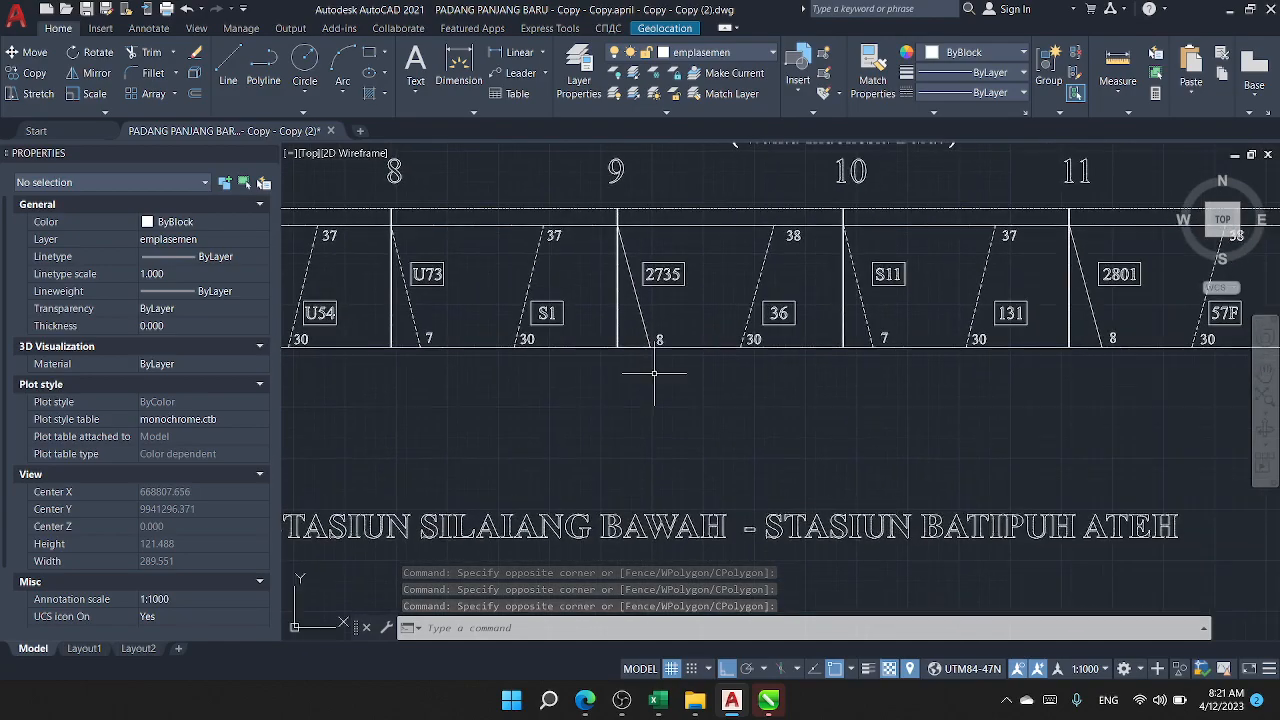
{"action": "scroll", "coordinate": [689, 377], "scroll_direction": "down", "scroll_amount": 2}
{"action": "scroll", "coordinate": [434, 286], "scroll_direction": "up", "scroll_amount": 4}
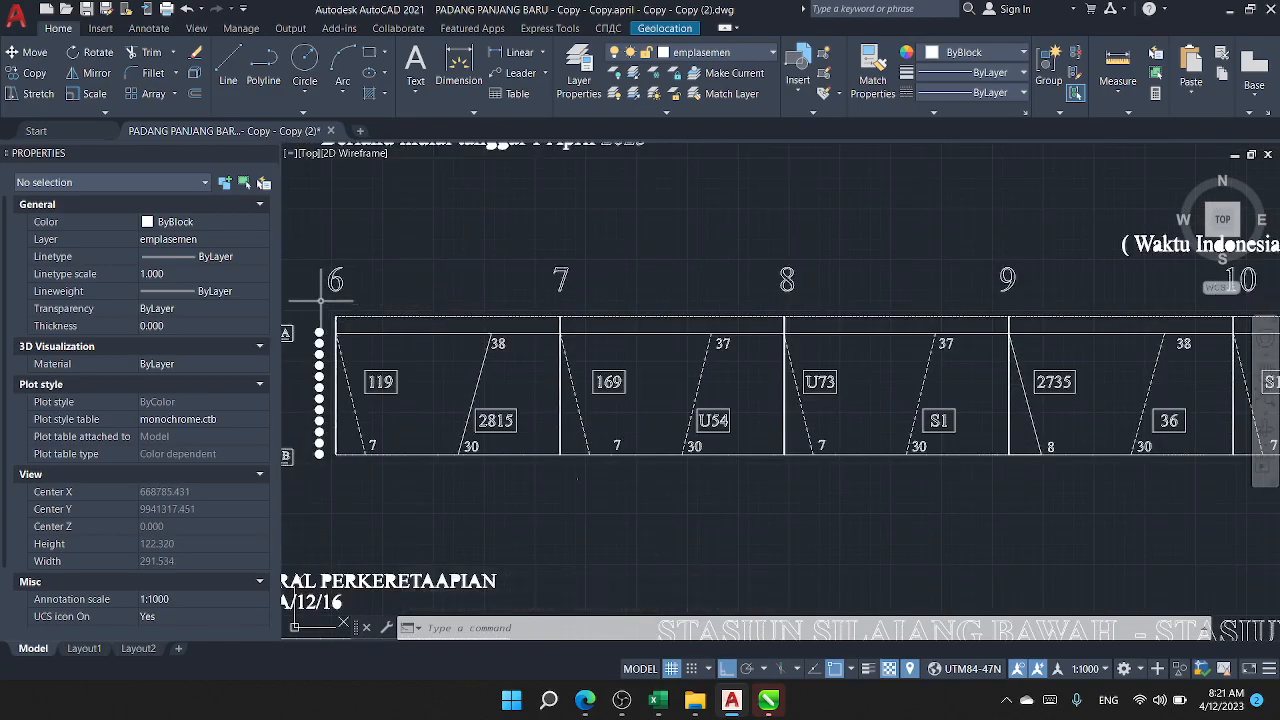
{"action": "scroll", "coordinate": [814, 346], "scroll_direction": "down", "scroll_amount": 7}
{"action": "scroll", "coordinate": [993, 436], "scroll_direction": "up", "scroll_amount": 3}
{"action": "scroll", "coordinate": [1057, 367], "scroll_direction": "up", "scroll_amount": 1}
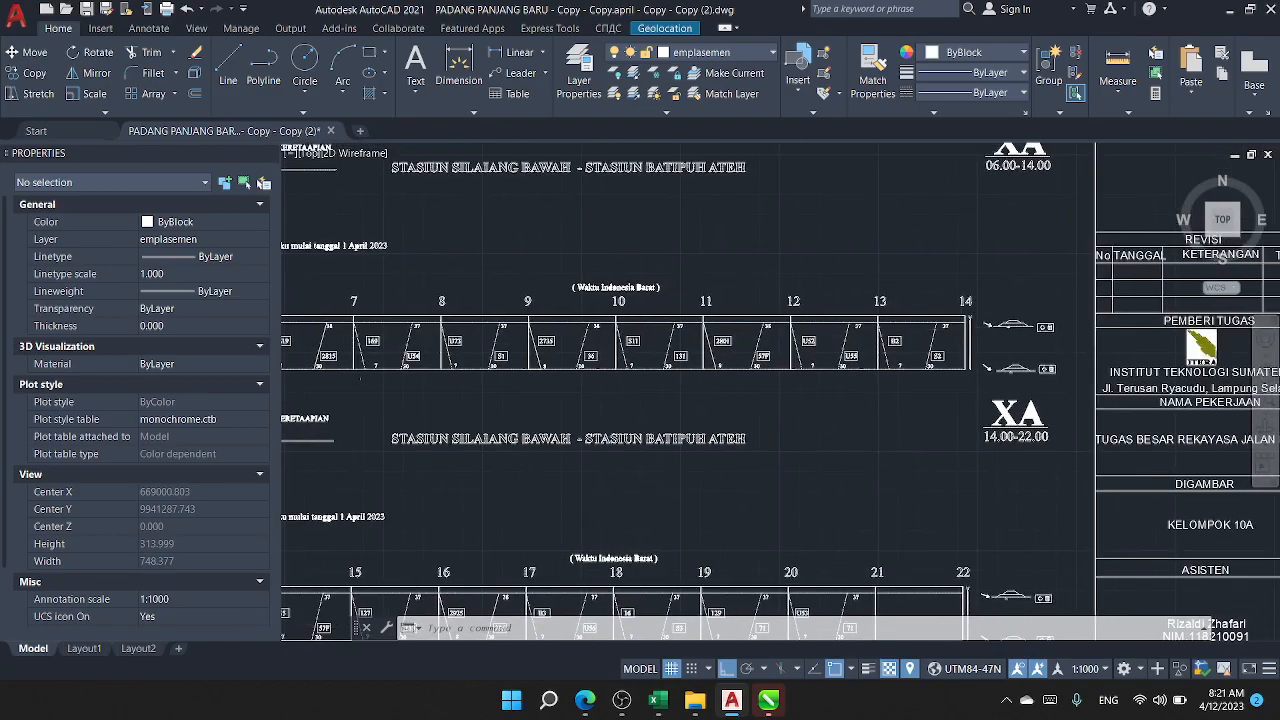
Step: Examine the train paths in the 14.00-22.00 graph, starting from hour 14
{"action": "scroll", "coordinate": [985, 290], "scroll_direction": "up", "scroll_amount": 4}
{"action": "scroll", "coordinate": [951, 383], "scroll_direction": "down", "scroll_amount": 5}
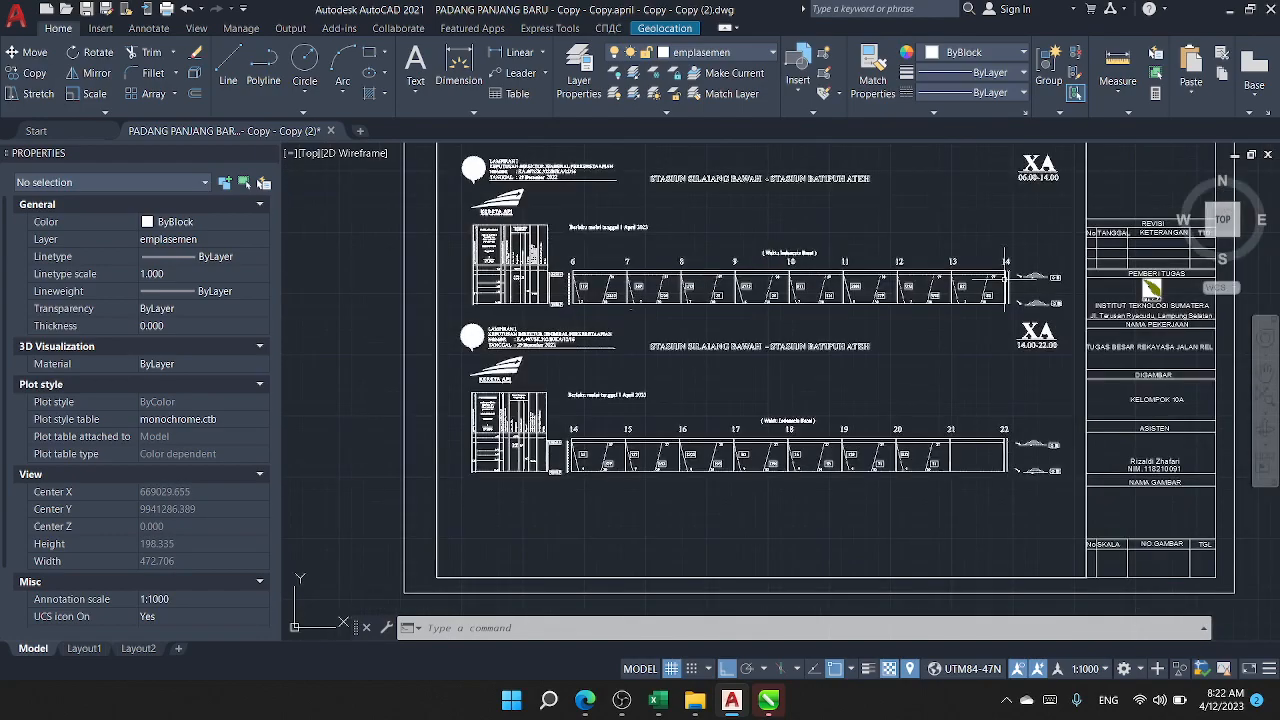
{"action": "scroll", "coordinate": [684, 425], "scroll_direction": "up", "scroll_amount": 4}
{"action": "left_click_drag", "start_coordinate": [684, 425], "coordinate": [962, 338]}
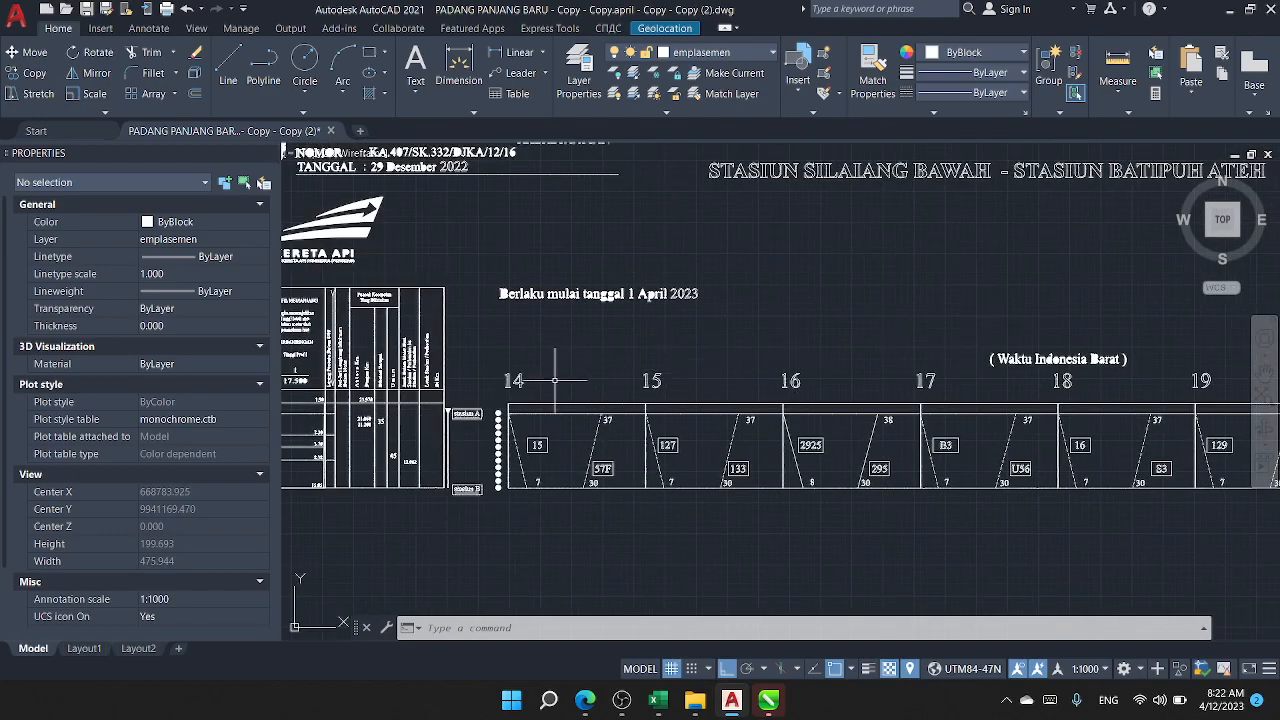
Step: Examine the remaining train paths and number labels through hour 22 in the 14.00-22.00 graph
{"action": "scroll", "coordinate": [546, 385], "scroll_direction": "up", "scroll_amount": 4}
{"action": "scroll", "coordinate": [542, 390], "scroll_direction": "down", "scroll_amount": 6}
{"action": "left_click_drag", "start_coordinate": [869, 407], "coordinate": [574, 383]}
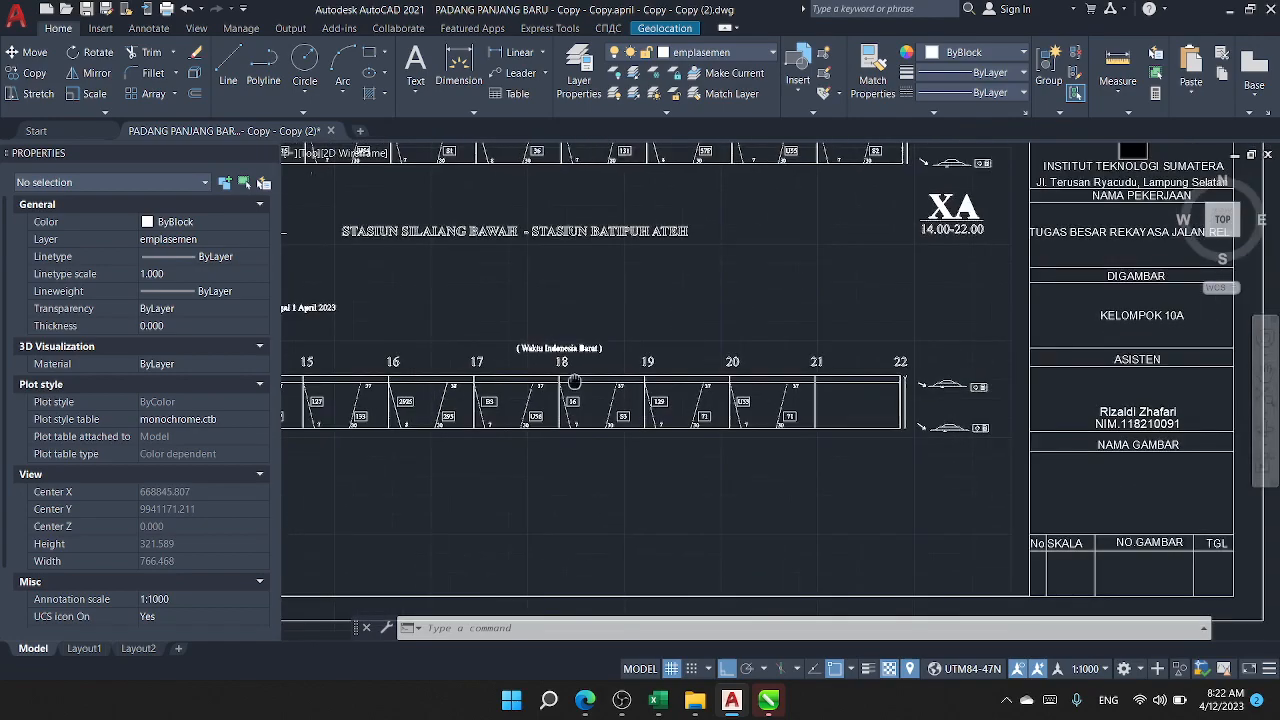
{"action": "scroll", "coordinate": [892, 378], "scroll_direction": "up", "scroll_amount": 4}
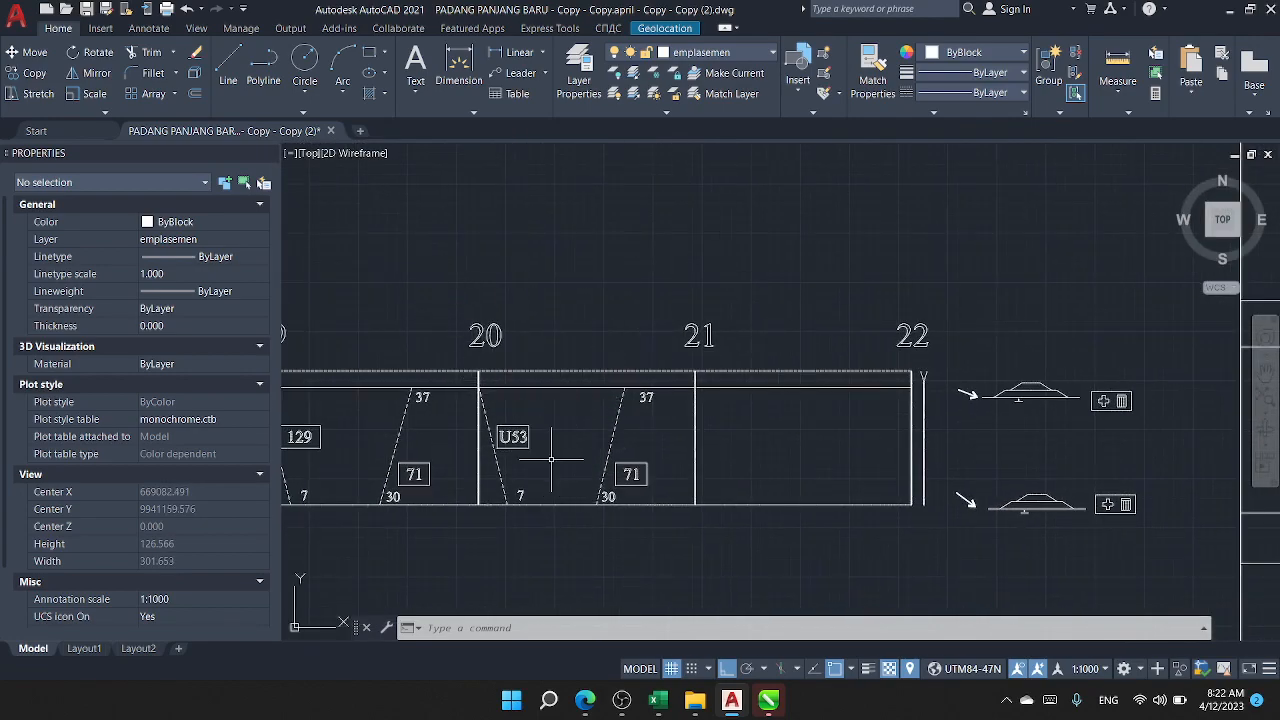
{"action": "scroll", "coordinate": [650, 450], "scroll_direction": "down", "scroll_amount": 4}
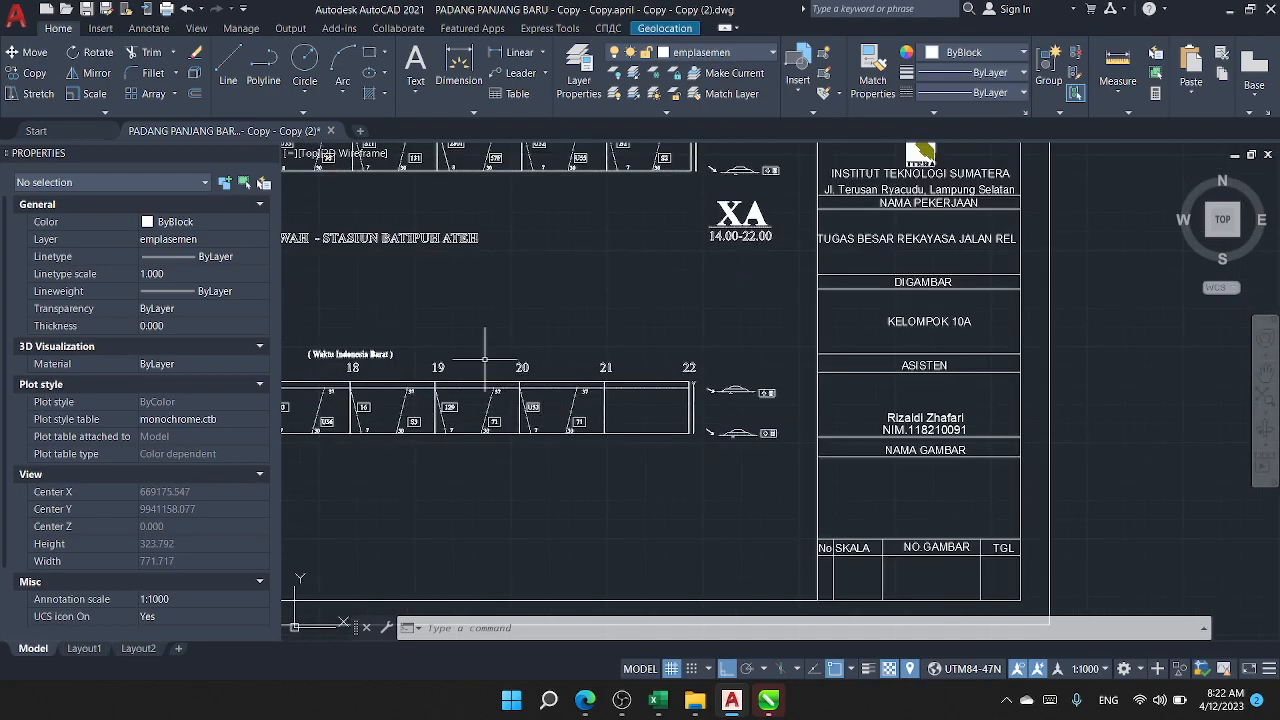
Step: Examine the XA headings that mark the 14.00-22.00 and 06.00-14.00 time periods
{"action": "scroll", "coordinate": [835, 285], "scroll_direction": "up", "scroll_amount": 4}
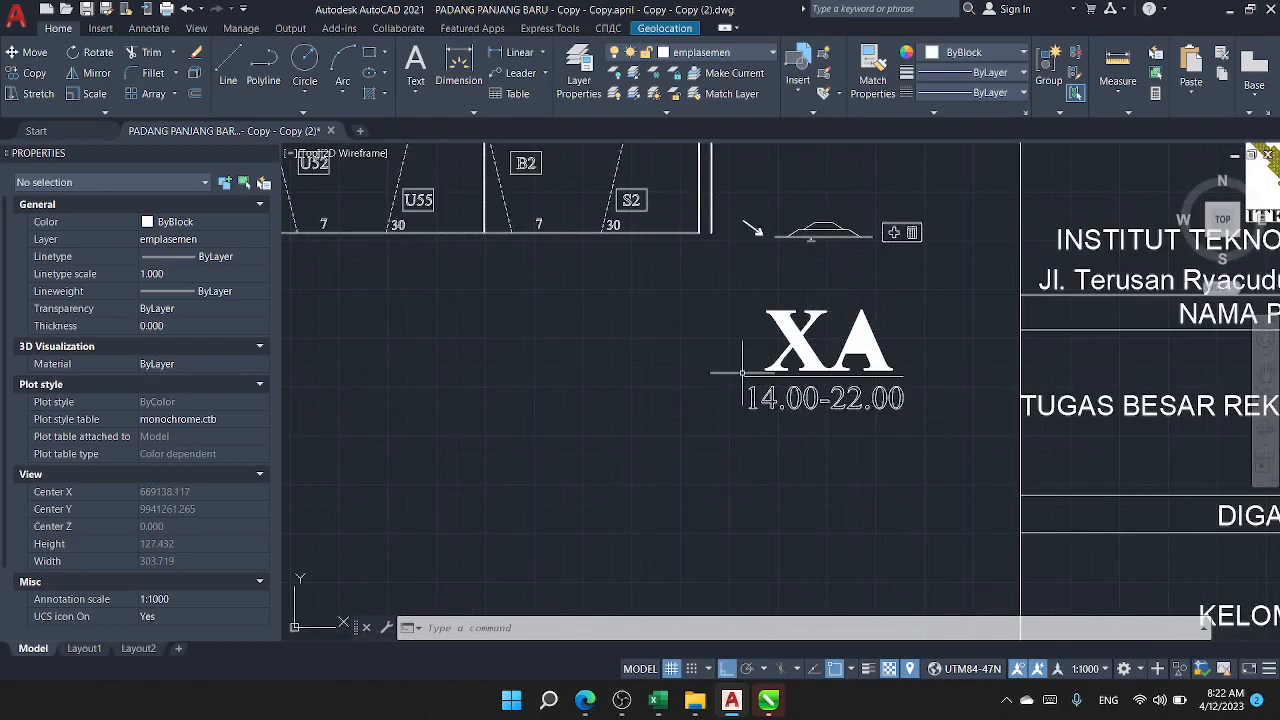
{"action": "scroll", "coordinate": [889, 435], "scroll_direction": "down", "scroll_amount": 4}
{"action": "left_click_drag", "start_coordinate": [905, 301], "coordinate": [950, 348]}
{"action": "scroll", "coordinate": [922, 194], "scroll_direction": "up", "scroll_amount": 4}
{"action": "scroll", "coordinate": [884, 232], "scroll_direction": "down", "scroll_amount": 3}
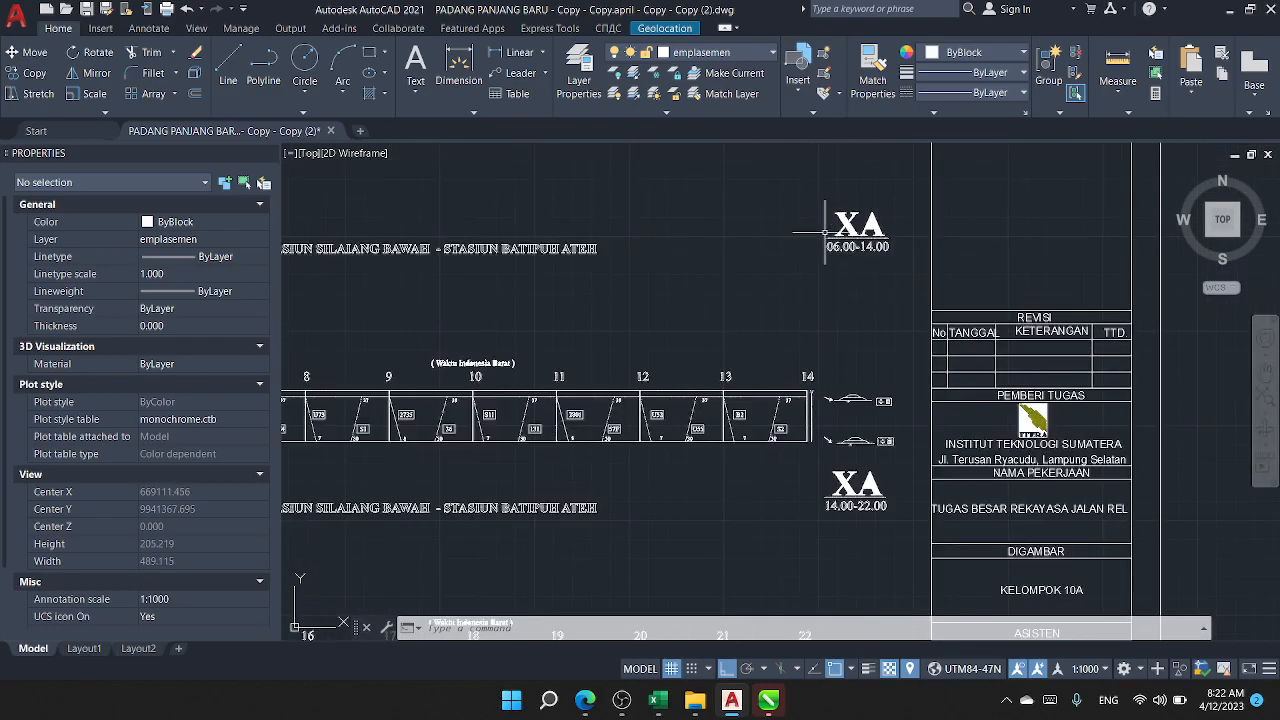
{"action": "scroll", "coordinate": [819, 239], "scroll_direction": "up", "scroll_amount": 2}
{"action": "scroll", "coordinate": [729, 300], "scroll_direction": "down", "scroll_amount": 4}
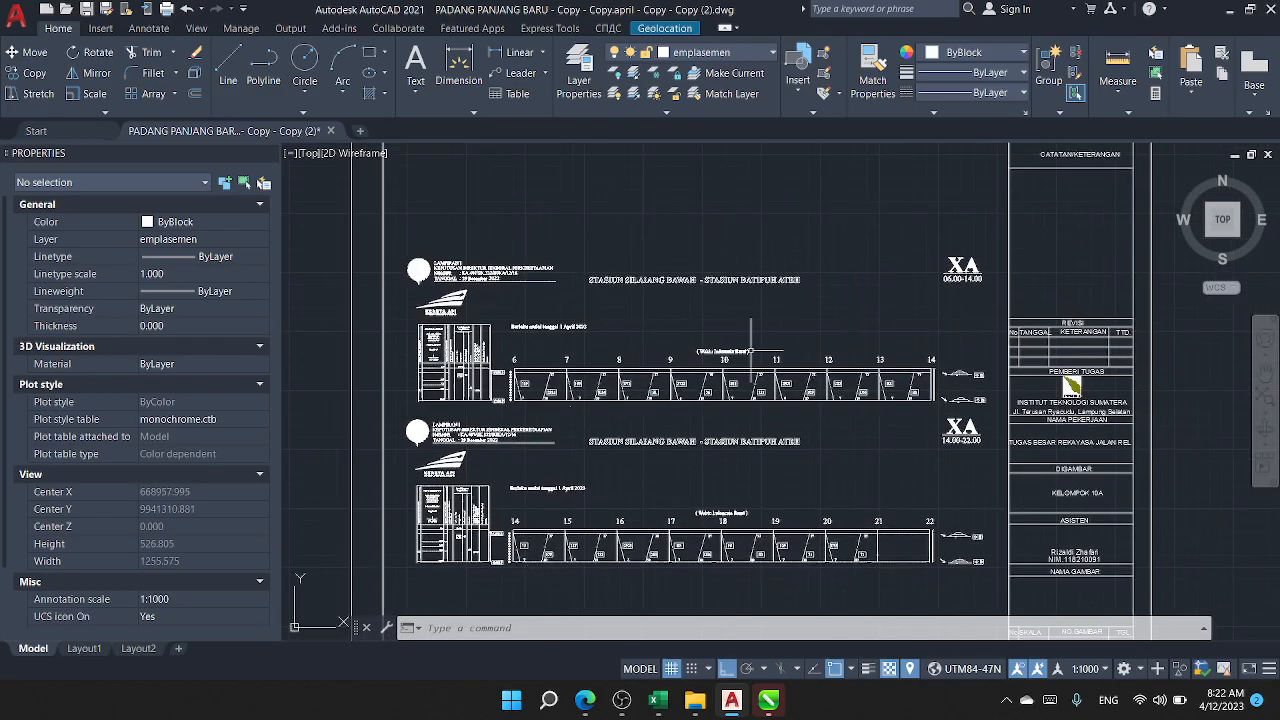
Step: Review the profile table and station labels beside the graphs, then the complete 14.00-22.00 graph
{"action": "scroll", "coordinate": [500, 434], "scroll_direction": "up", "scroll_amount": 4}
{"action": "left_click_drag", "start_coordinate": [500, 434], "coordinate": [566, 300]}
{"action": "scroll", "coordinate": [491, 535], "scroll_direction": "up", "scroll_amount": 4}
{"action": "mouse_move", "coordinate": [491, 535]}
{"action": "left_mouse_down"}
{"action": "mouse_move", "coordinate": [498, 503]}
{"action": "mouse_move", "coordinate": [511, 567]}
{"action": "left_mouse_up"}
{"action": "scroll", "coordinate": [511, 567], "scroll_direction": "down", "scroll_amount": 6}
{"action": "mouse_move", "coordinate": [704, 509]}
{"action": "left_mouse_down"}
{"action": "mouse_move", "coordinate": [647, 439]}
{"action": "mouse_move", "coordinate": [539, 412]}
{"action": "left_mouse_up"}
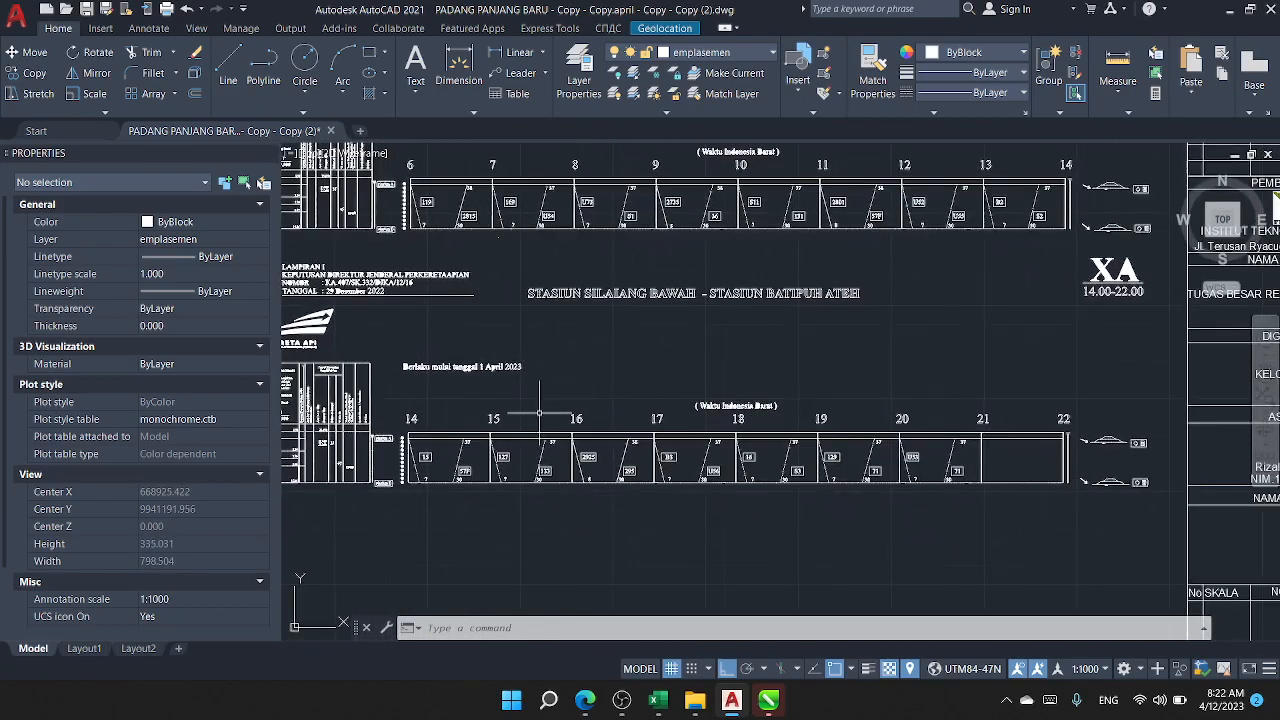
Step: Switch to CorelDRAW and open the recent document gapeka.cdr
{"action": "left_click", "coordinate": [765, 703]}
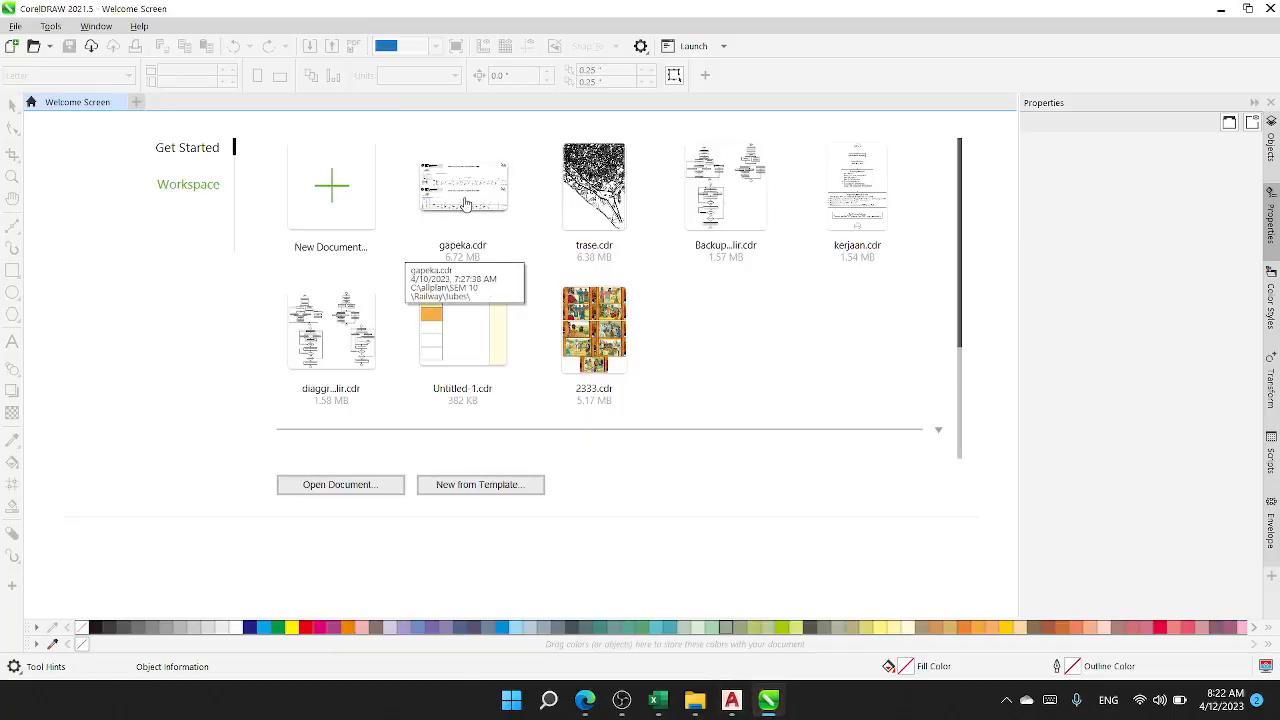
{"action": "left_click", "coordinate": [463, 284]}
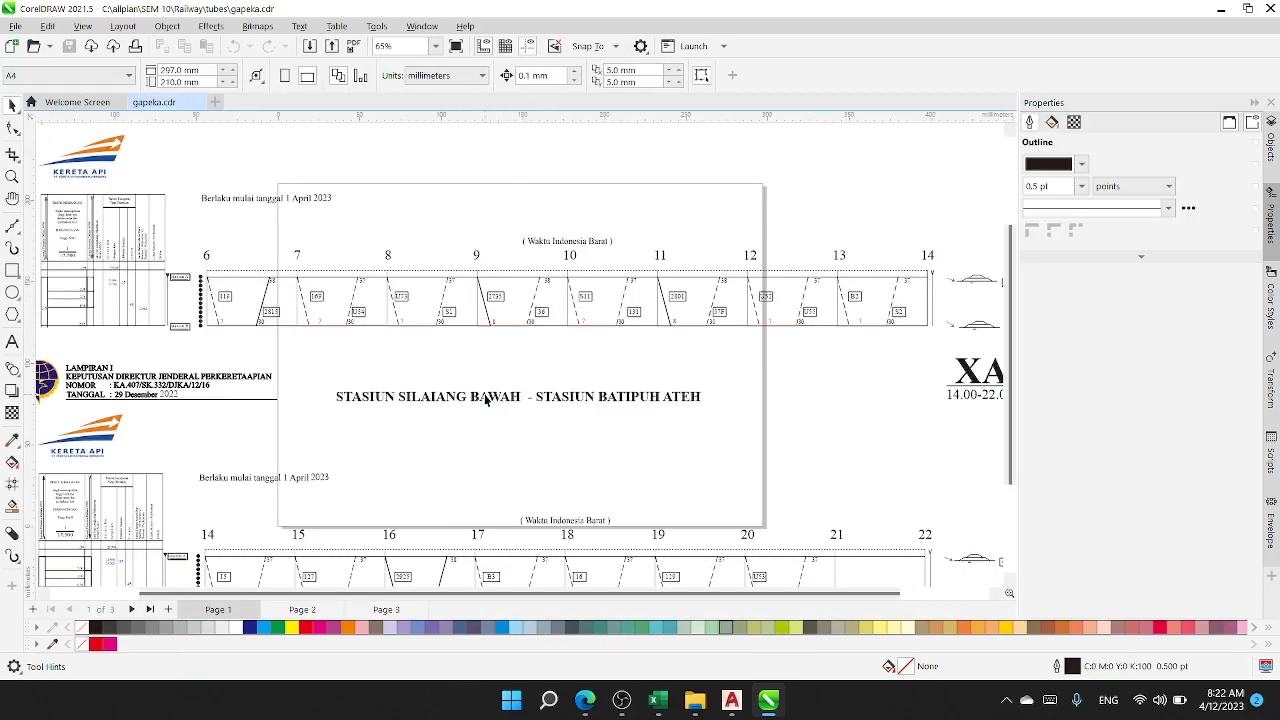
{"action": "scroll", "coordinate": [364, 396], "scroll_direction": "down", "scroll_amount": 2}
{"action": "scroll", "coordinate": [216, 348], "scroll_direction": "up", "scroll_amount": 2}
{"action": "left_click_drag", "start_coordinate": [250, 353], "coordinate": [597, 409]}
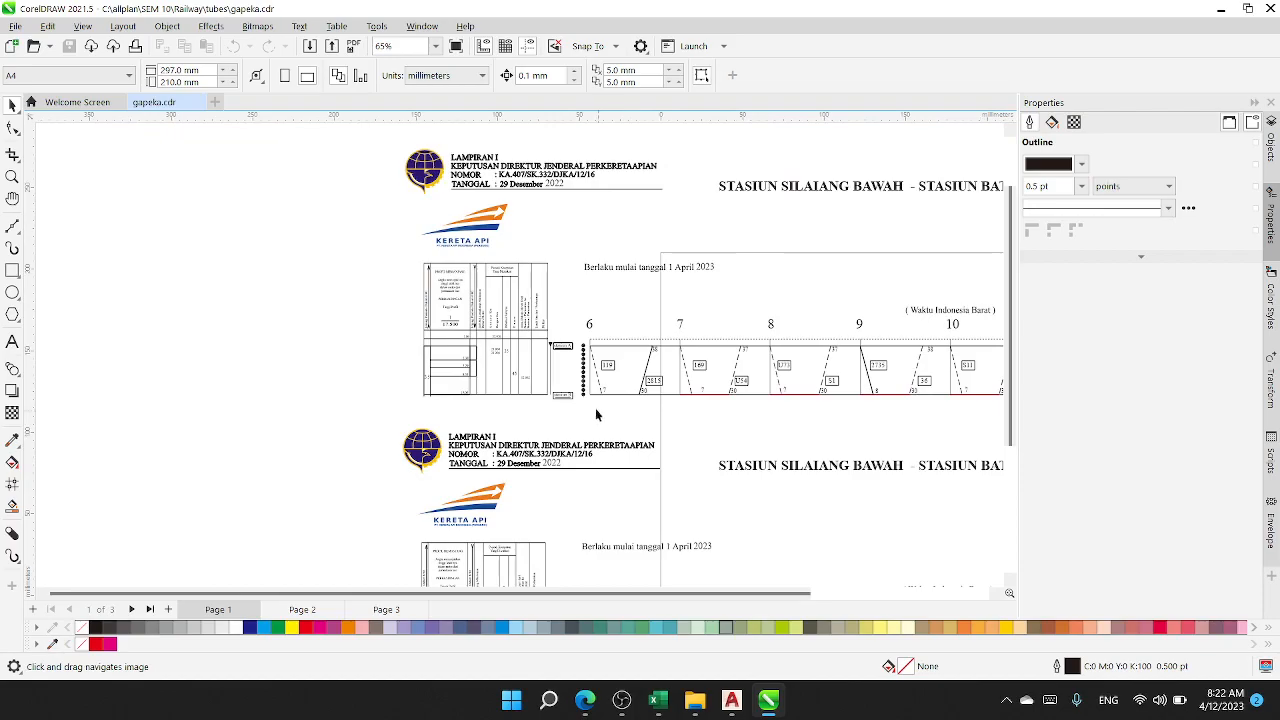
Step: Examine the profile table, station labels and first train paths of the 06.00-14.00 graph
{"action": "scroll", "coordinate": [597, 397], "scroll_direction": "up", "scroll_amount": 3}
{"action": "scroll", "coordinate": [597, 392], "scroll_direction": "up", "scroll_amount": 4}
{"action": "scroll", "coordinate": [596, 390], "scroll_direction": "down", "scroll_amount": 2}
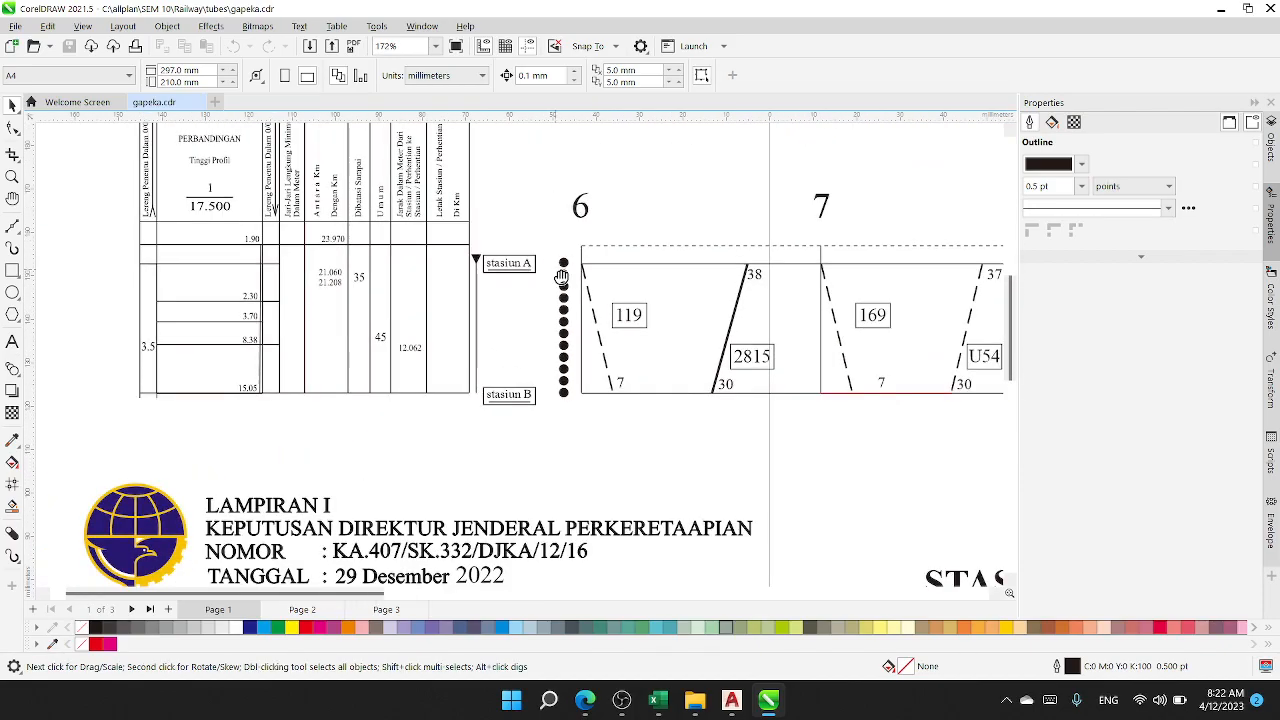
{"action": "left_click_drag", "start_coordinate": [531, 241], "coordinate": [576, 474]}
{"action": "scroll", "coordinate": [576, 474], "scroll_direction": "down", "scroll_amount": 1}
{"action": "scroll", "coordinate": [325, 308], "scroll_direction": "down", "scroll_amount": 2}
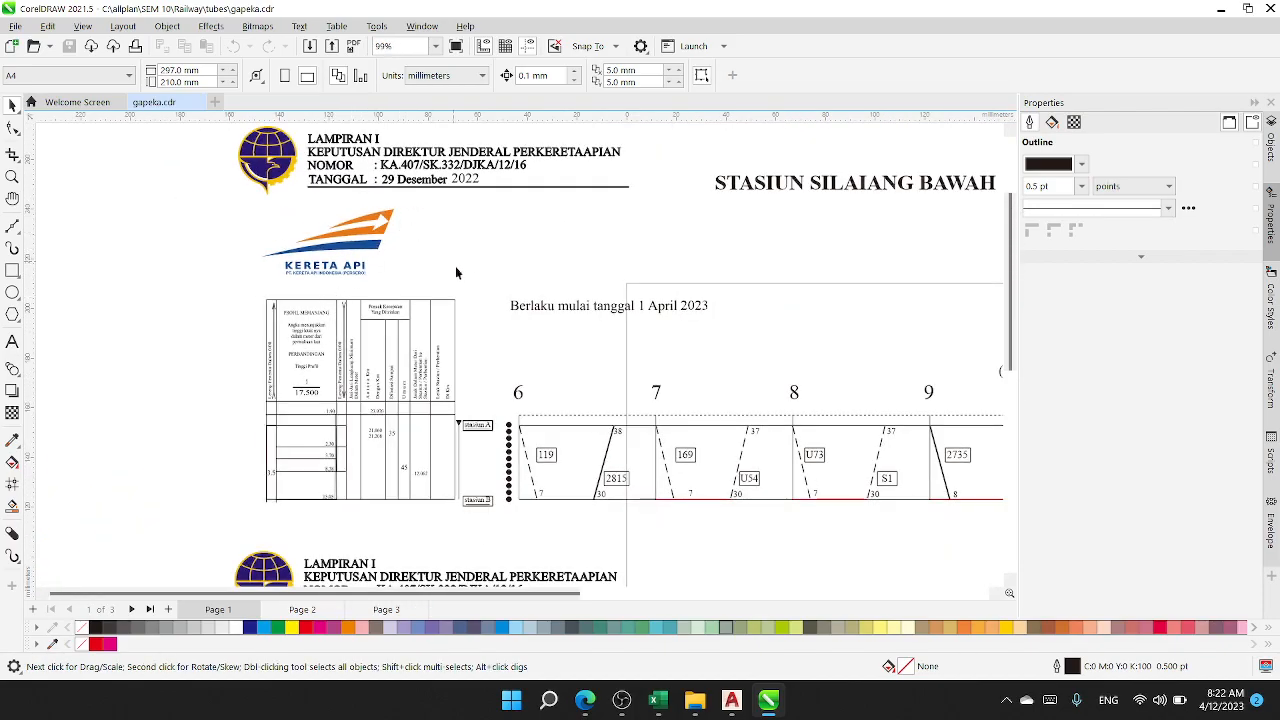
Step: Examine the LAMPIRAN I heading block and the "Berlaku mulai tanggal" effective-date text up close
{"action": "scroll", "coordinate": [314, 257], "scroll_direction": "up", "scroll_amount": 6}
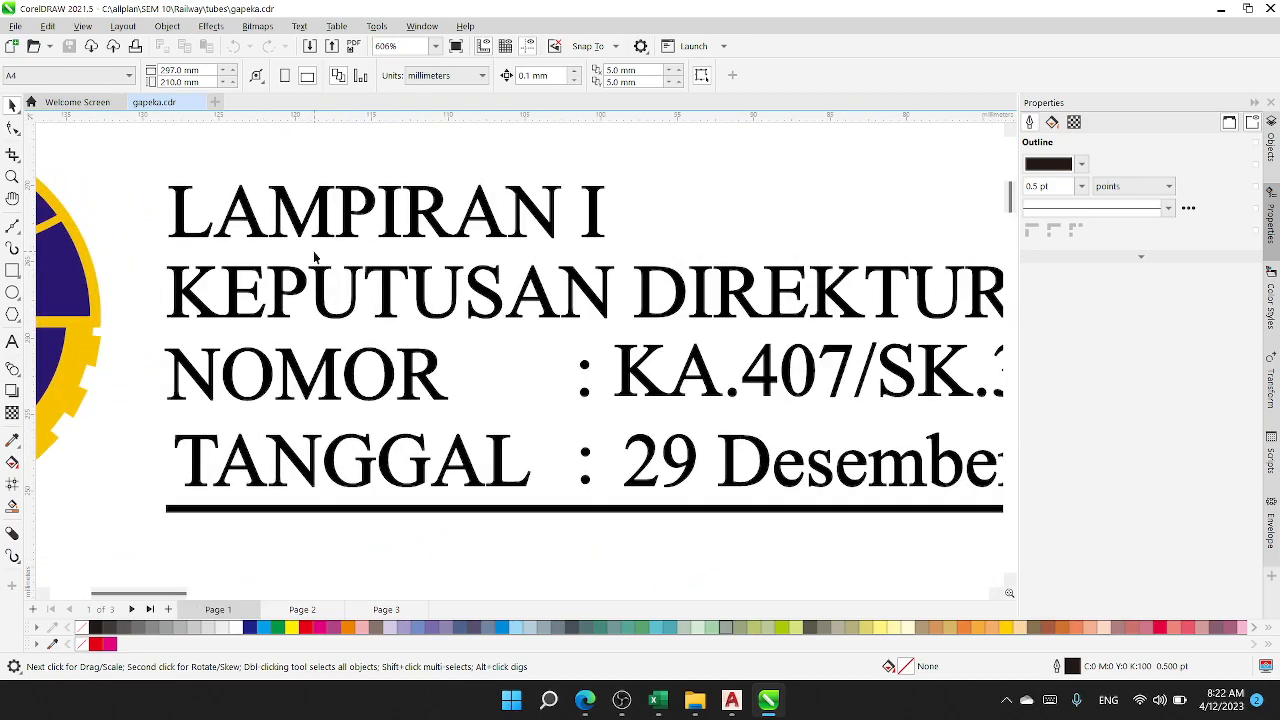
{"action": "scroll", "coordinate": [318, 290], "scroll_direction": "up", "scroll_amount": 5}
{"action": "scroll", "coordinate": [320, 292], "scroll_direction": "down", "scroll_amount": 6}
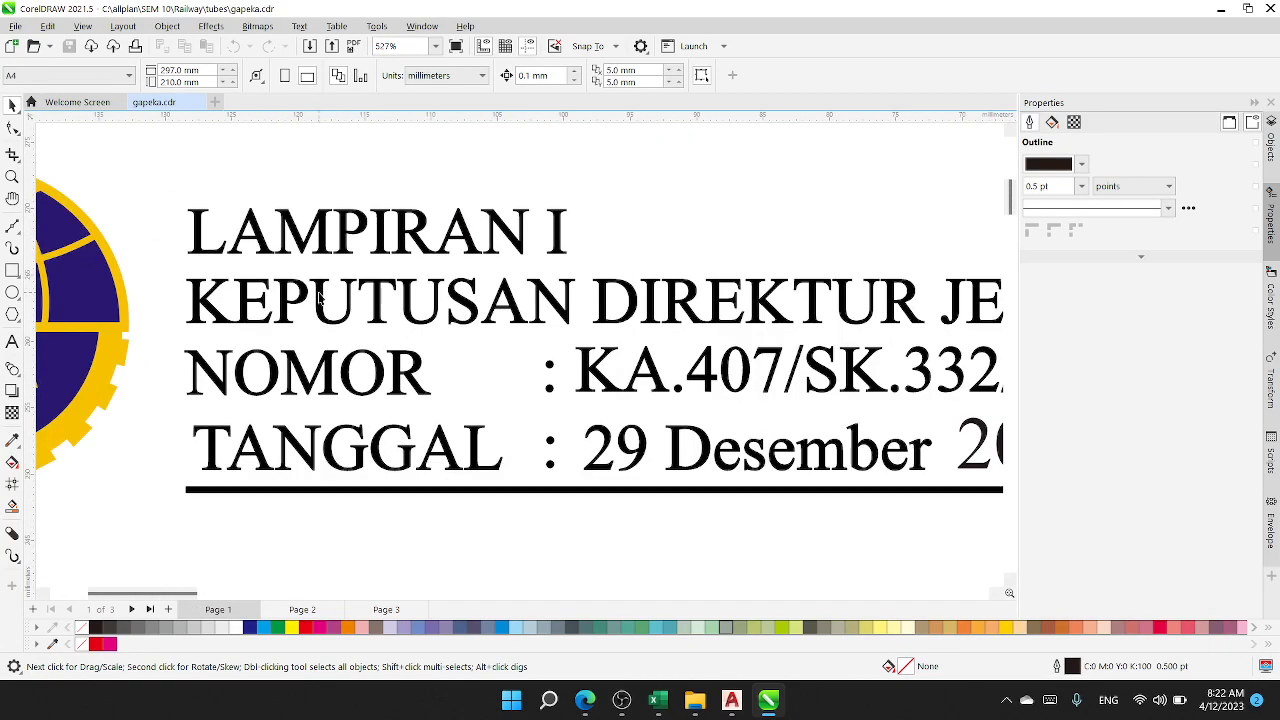
{"action": "scroll", "coordinate": [664, 378], "scroll_direction": "down", "scroll_amount": 8}
{"action": "left_click_drag", "start_coordinate": [664, 381], "coordinate": [376, 257]}
{"action": "scroll", "coordinate": [506, 350], "scroll_direction": "up", "scroll_amount": 15}
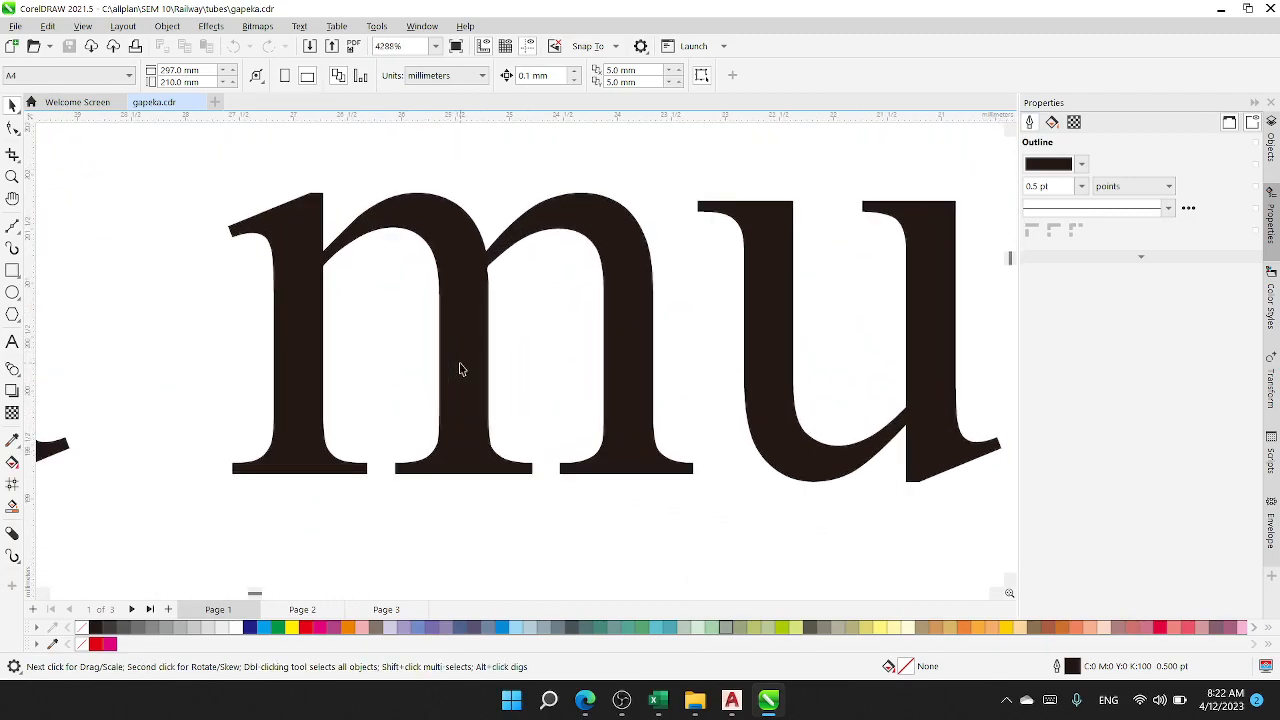
{"action": "scroll", "coordinate": [460, 370], "scroll_direction": "down", "scroll_amount": 6}
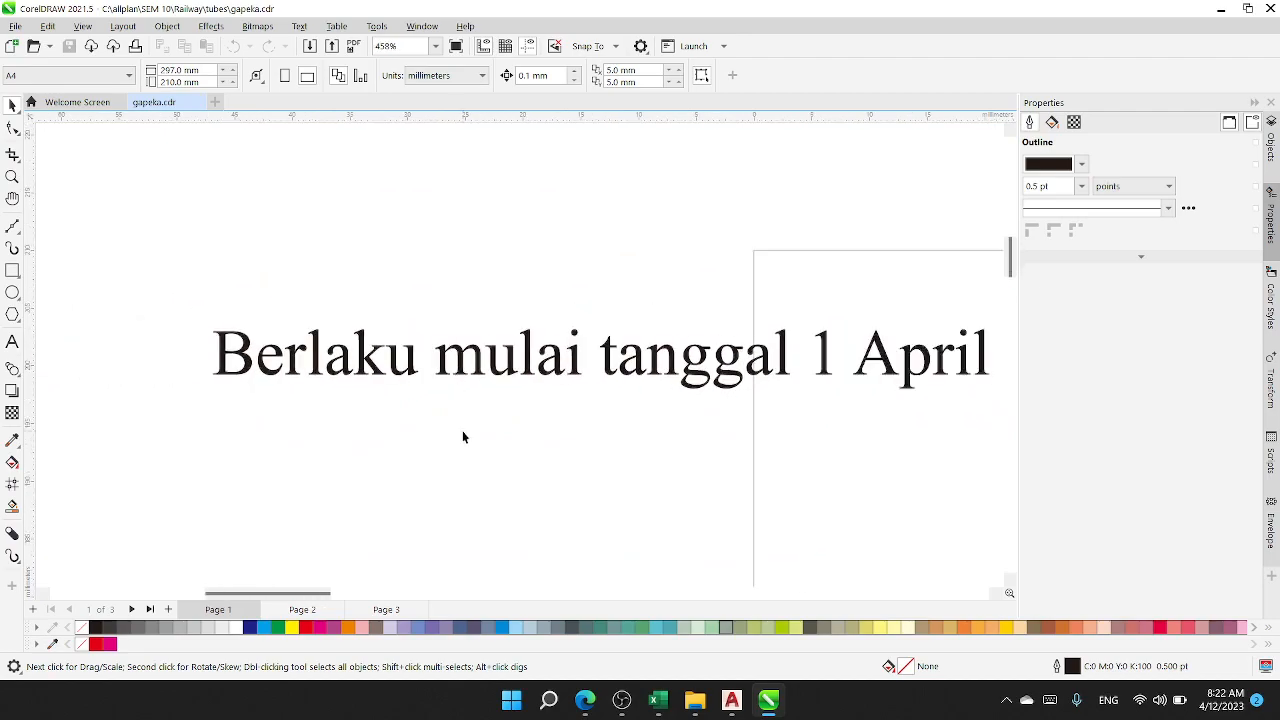
Step: Examine the dashed and solid train paths with their number and minute labels around hours 6 and 7
{"action": "scroll", "coordinate": [463, 437], "scroll_direction": "down", "scroll_amount": 8}
{"action": "scroll", "coordinate": [369, 436], "scroll_direction": "up", "scroll_amount": 5}
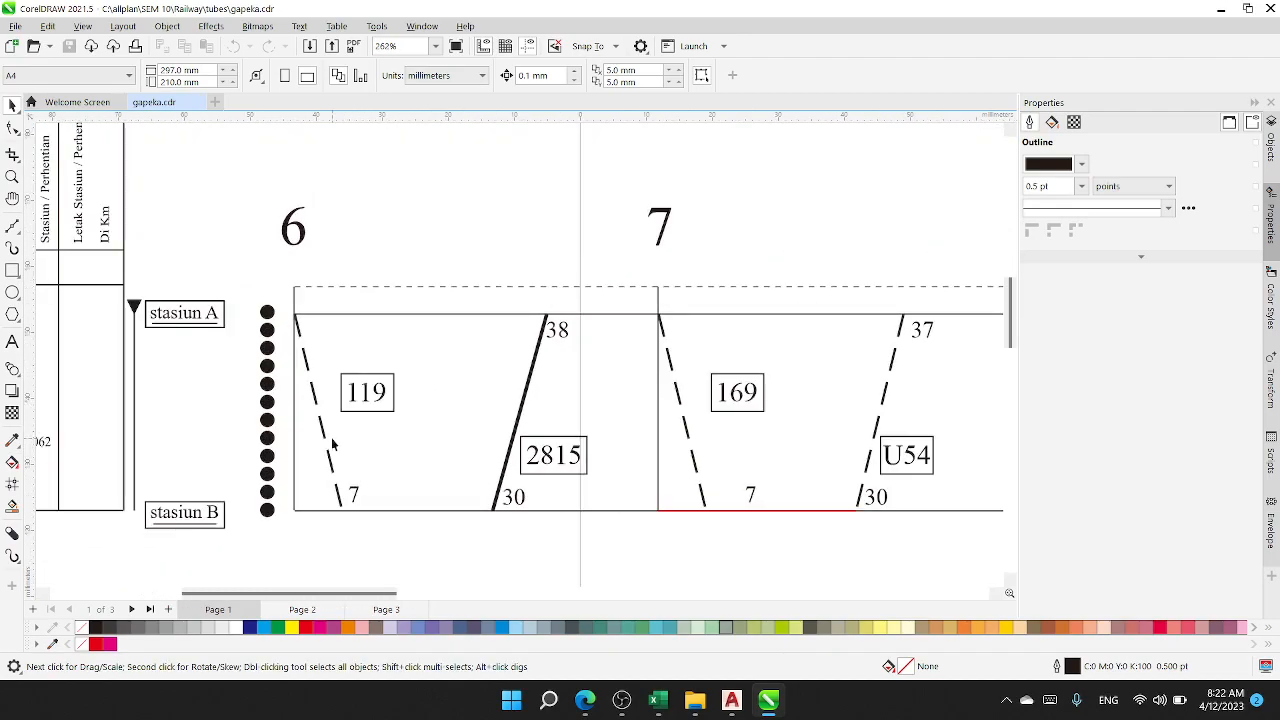
{"action": "scroll", "coordinate": [520, 393], "scroll_direction": "down", "scroll_amount": 1}
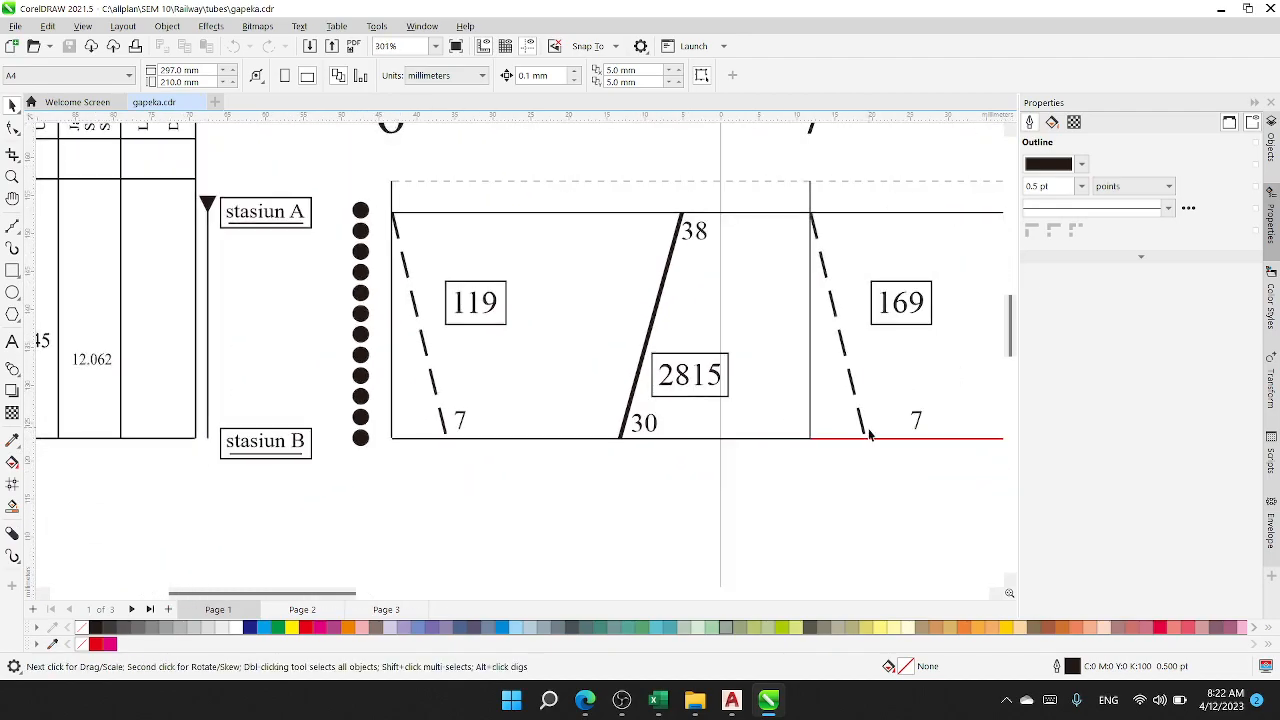
Step: Ungroup the entire train graph drawing into individual objects
{"action": "left_click", "coordinate": [740, 398]}
{"action": "scroll", "coordinate": [740, 400], "scroll_direction": "down", "scroll_amount": 5}
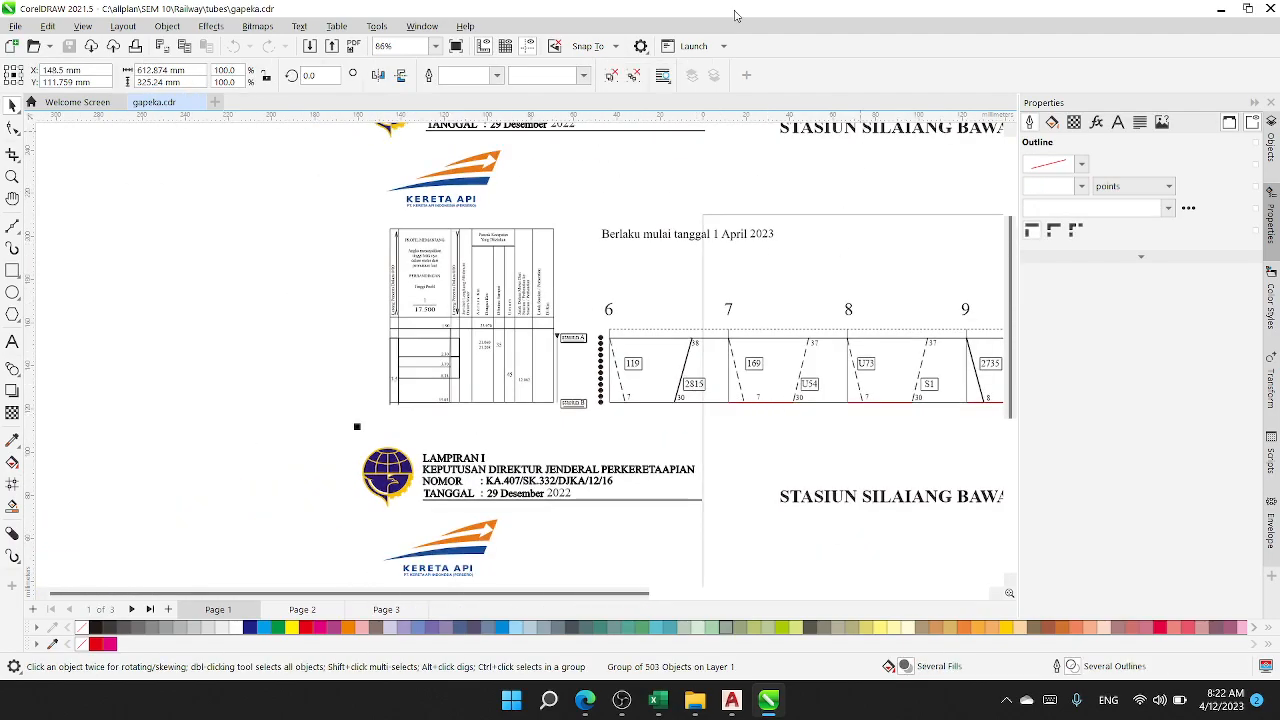
{"action": "left_click", "coordinate": [634, 77]}
{"action": "key", "text": "ctrl+u"}
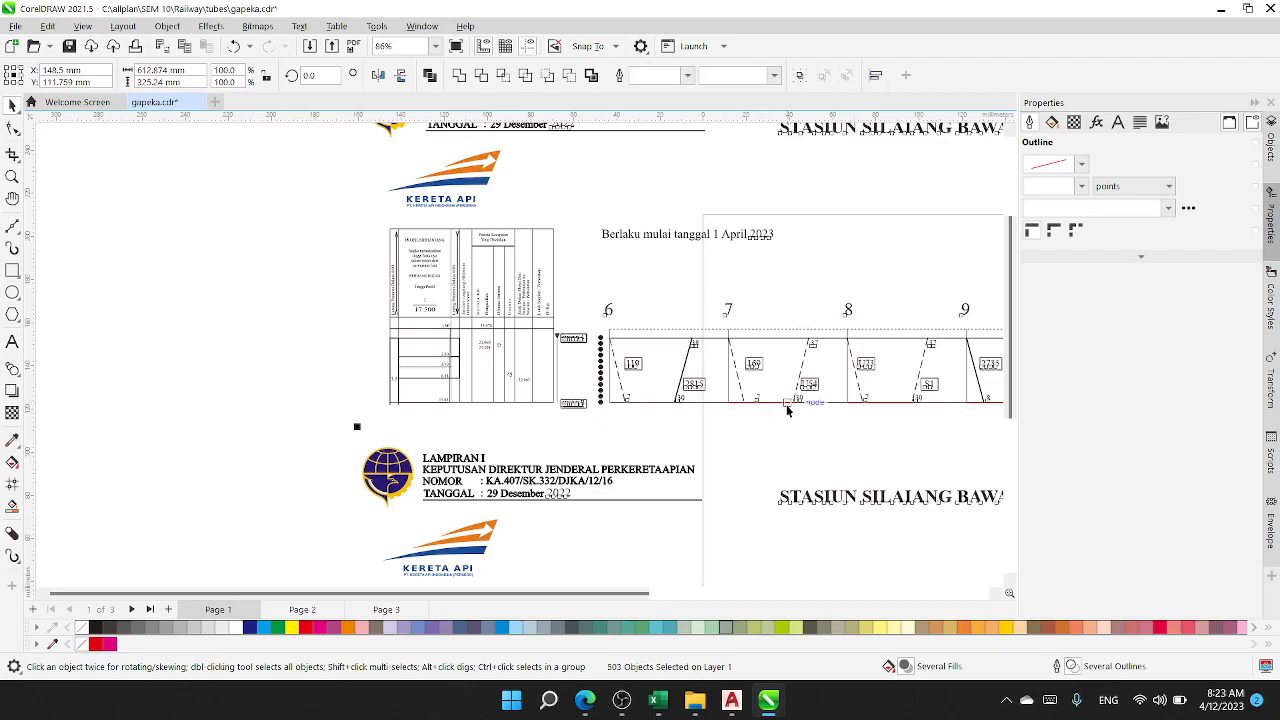
Step: Select the red guide line on the stasiun B baseline running from hour 7 to train U54's path
{"action": "scroll", "coordinate": [794, 418], "scroll_direction": "up", "scroll_amount": 5}
{"action": "left_click", "coordinate": [793, 391]}
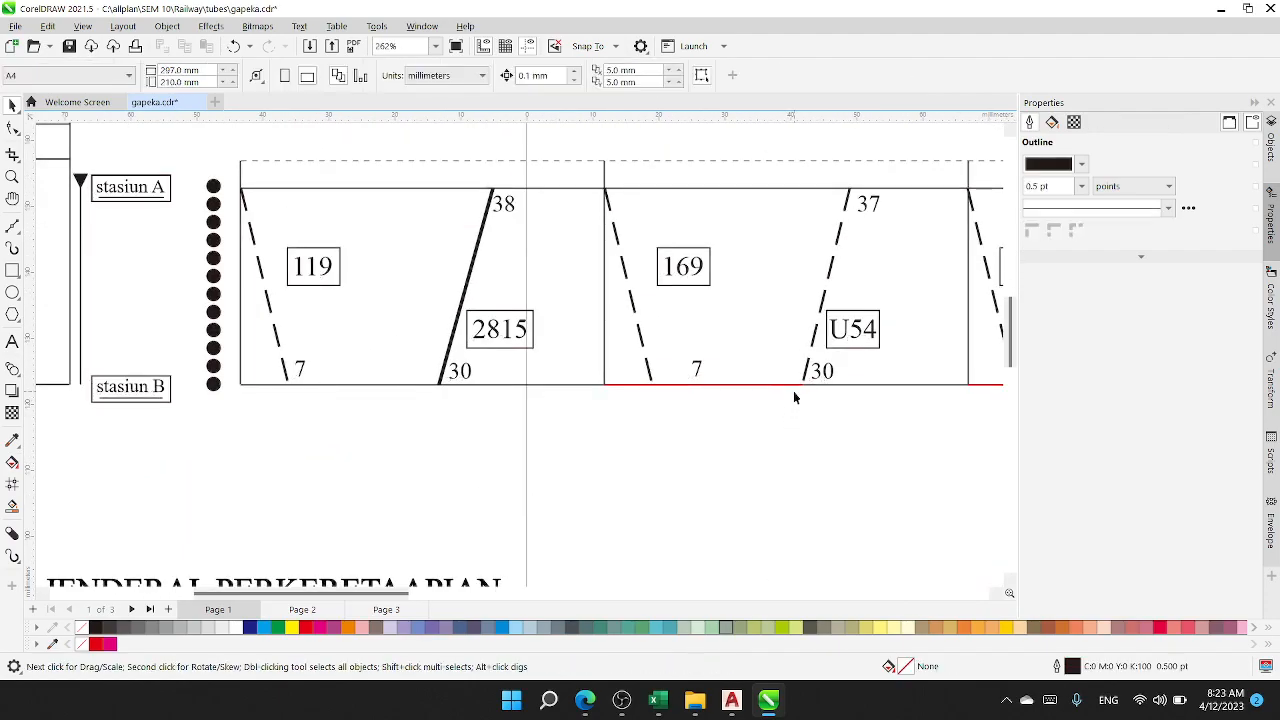
{"action": "scroll", "coordinate": [773, 387], "scroll_direction": "up", "scroll_amount": 2}
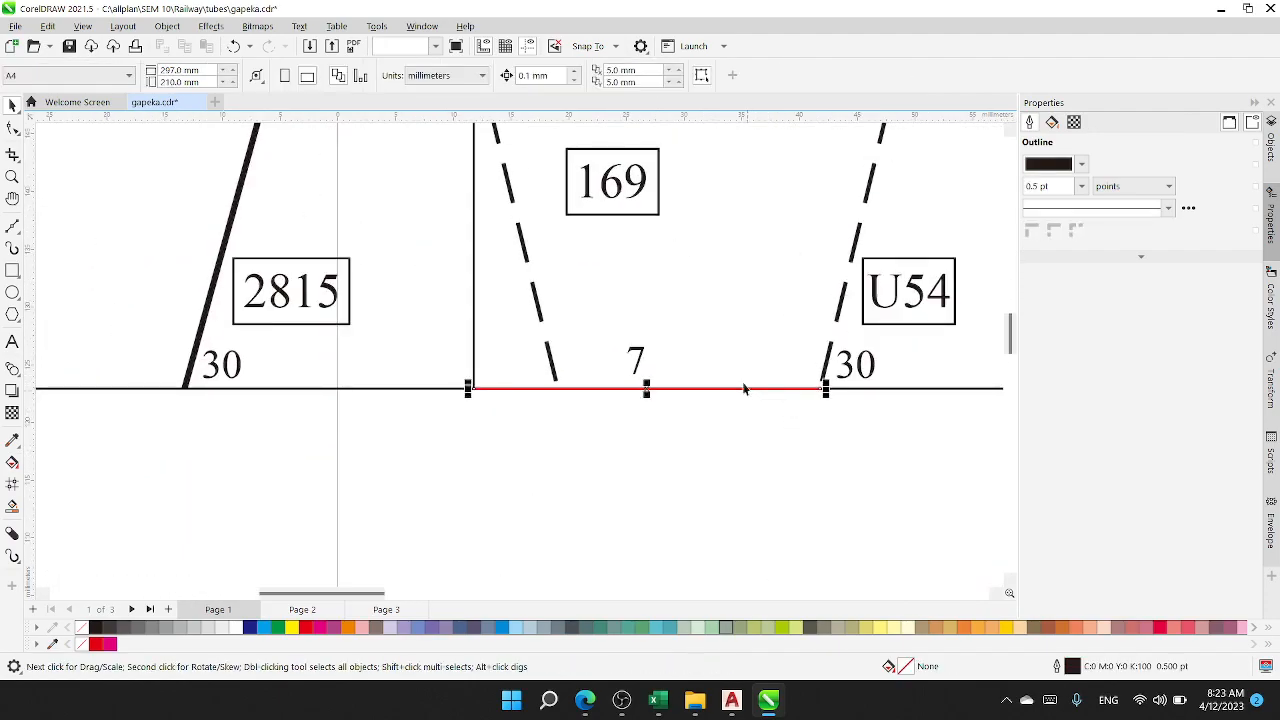
{"action": "left_click", "coordinate": [742, 388]}
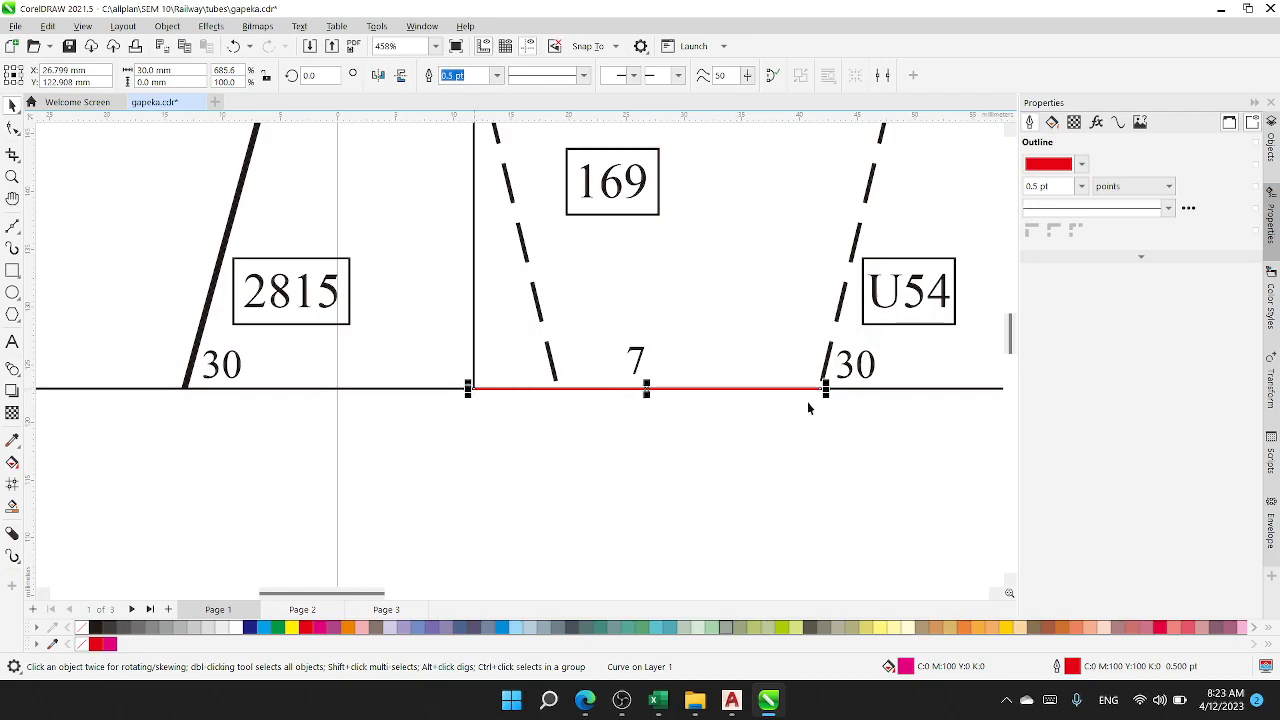
{"action": "scroll", "coordinate": [764, 394], "scroll_direction": "down", "scroll_amount": 1}
{"action": "left_click_drag", "start_coordinate": [748, 386], "coordinate": [617, 437]}
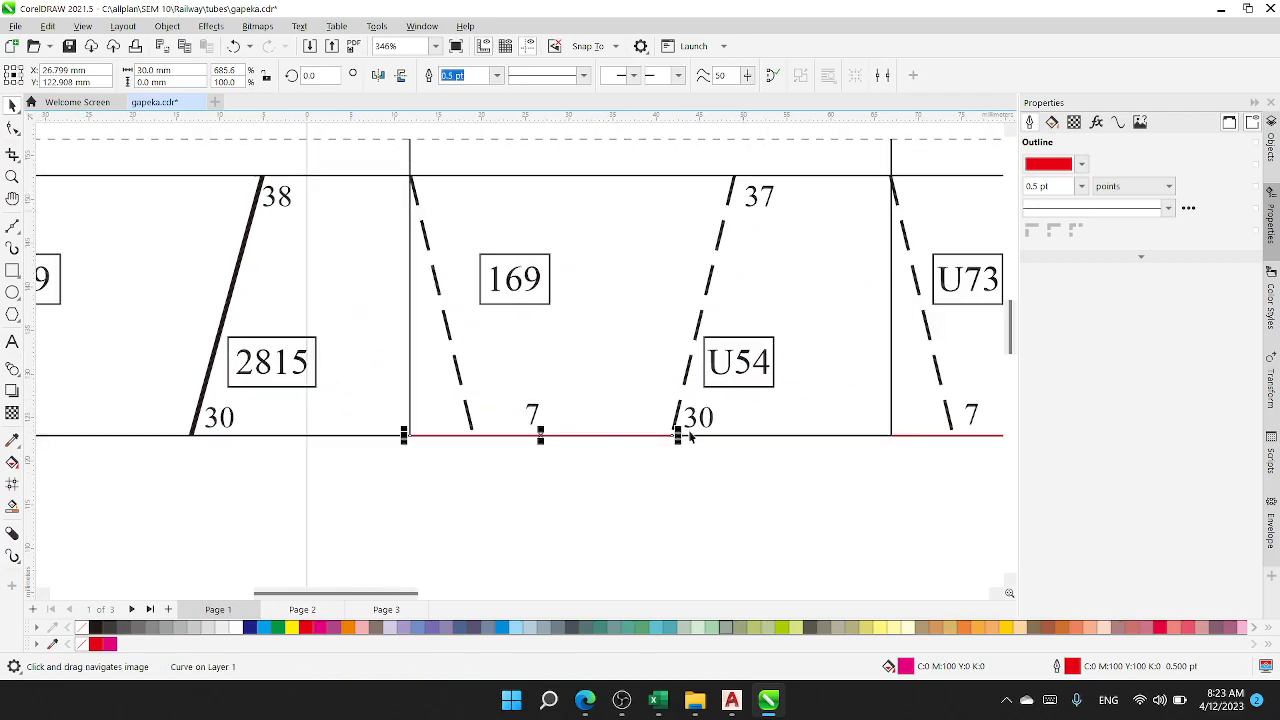
Step: Duplicate train 169's dashed path, mirror it horizontally, and place its lower end at the red guide line's 30-minute end
{"action": "left_click", "coordinate": [444, 315]}
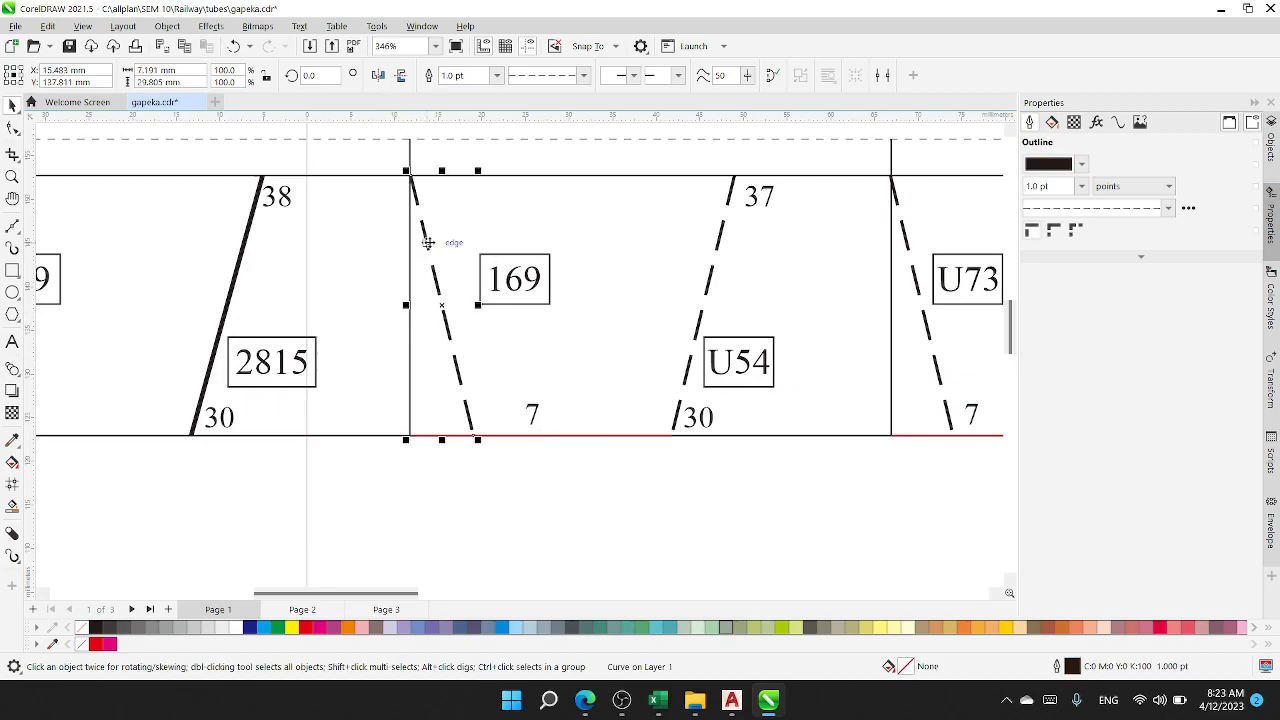
{"action": "left_click_drag", "start_coordinate": [437, 242], "coordinate": [559, 256]}
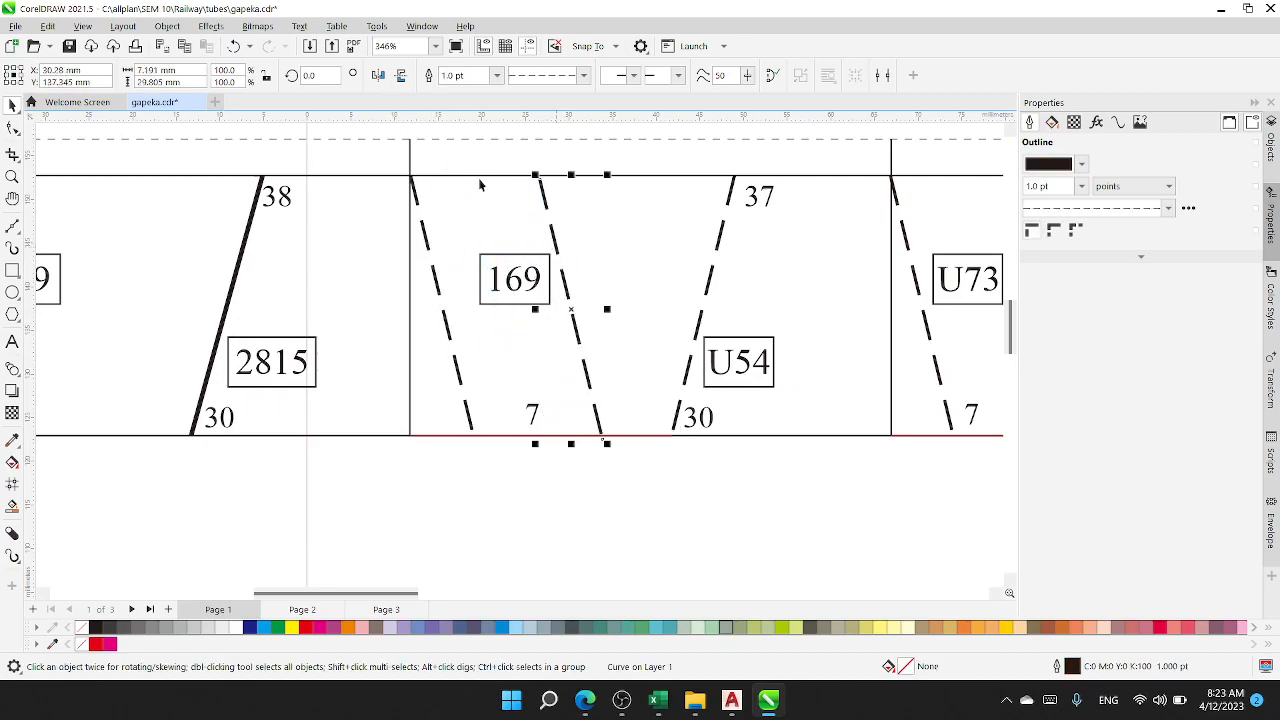
{"action": "left_click", "coordinate": [378, 76]}
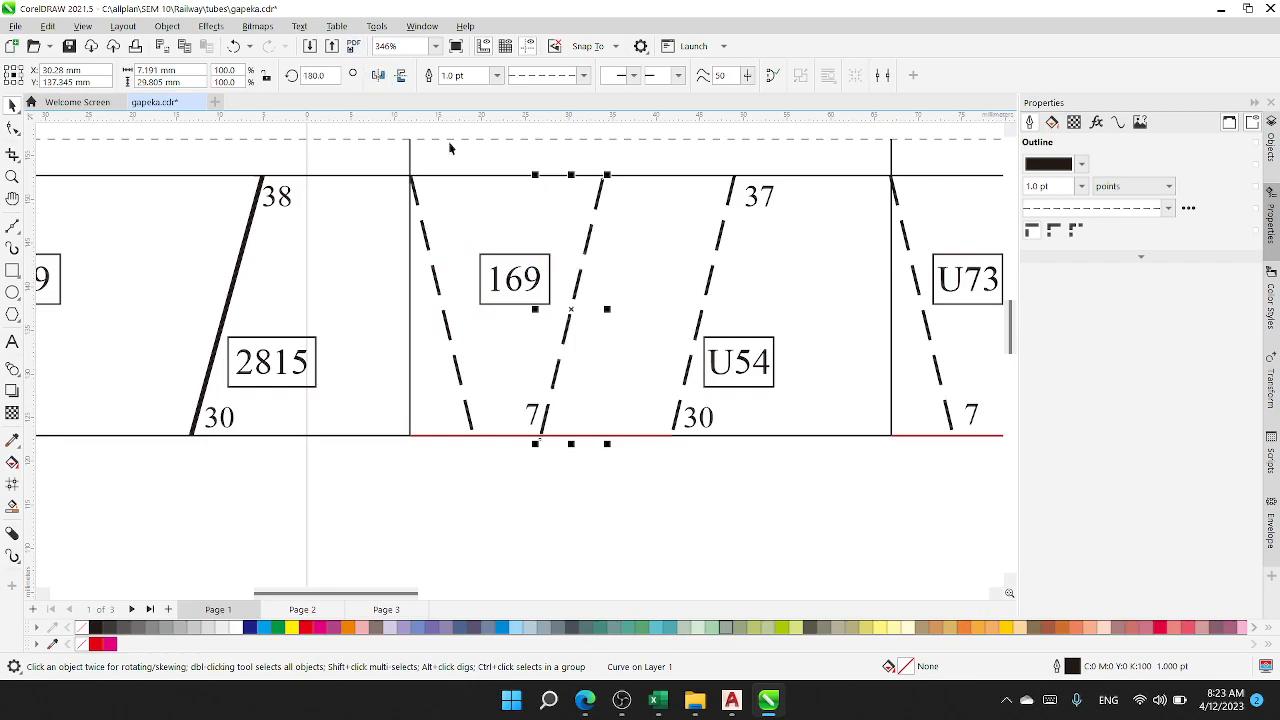
{"action": "scroll", "coordinate": [545, 438], "scroll_direction": "up", "scroll_amount": 1}
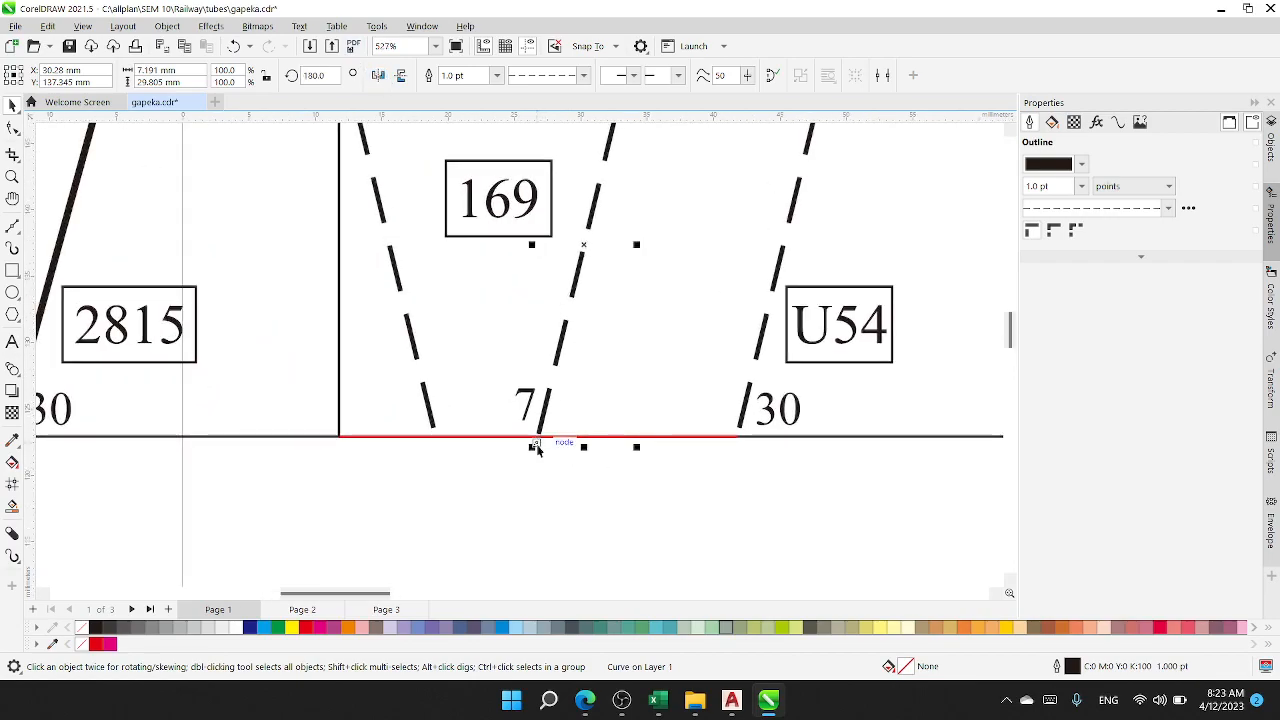
{"action": "left_click_drag", "start_coordinate": [572, 453], "coordinate": [735, 438]}
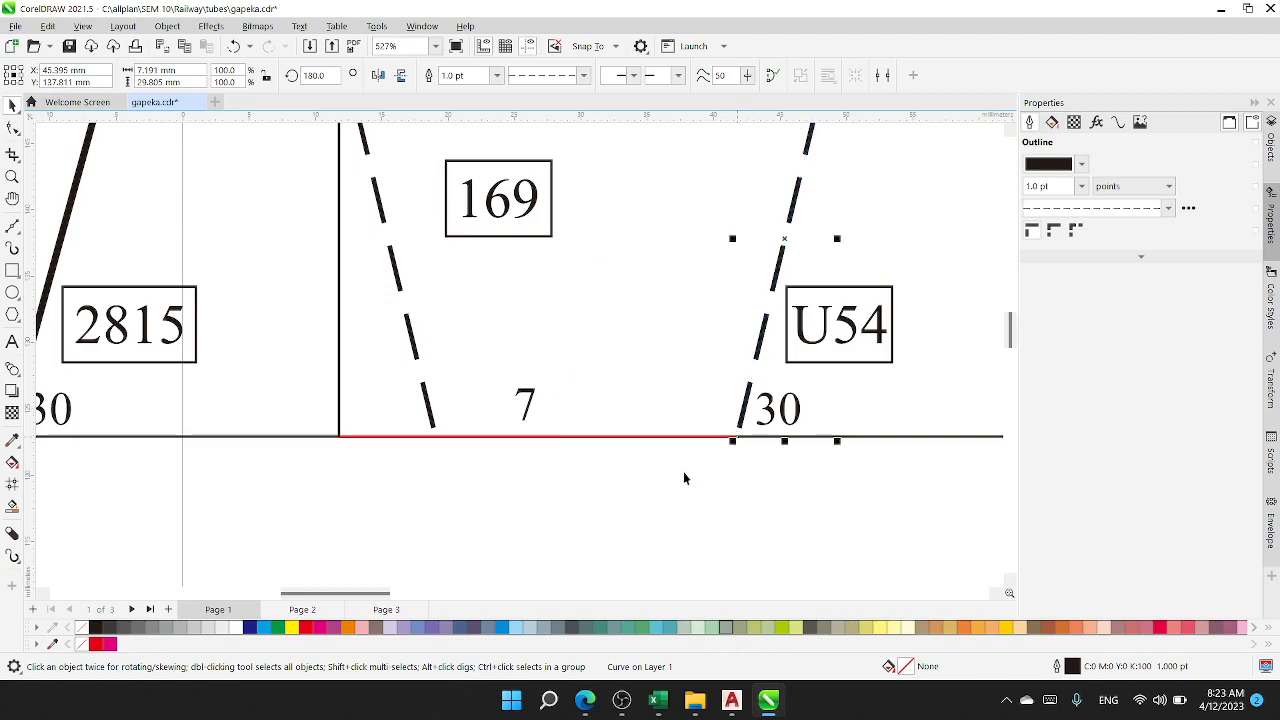
Step: Delete the red guide line on the stasiun B baseline between hour 7 and train U54's path
{"action": "scroll", "coordinate": [687, 477], "scroll_direction": "down", "scroll_amount": 1}
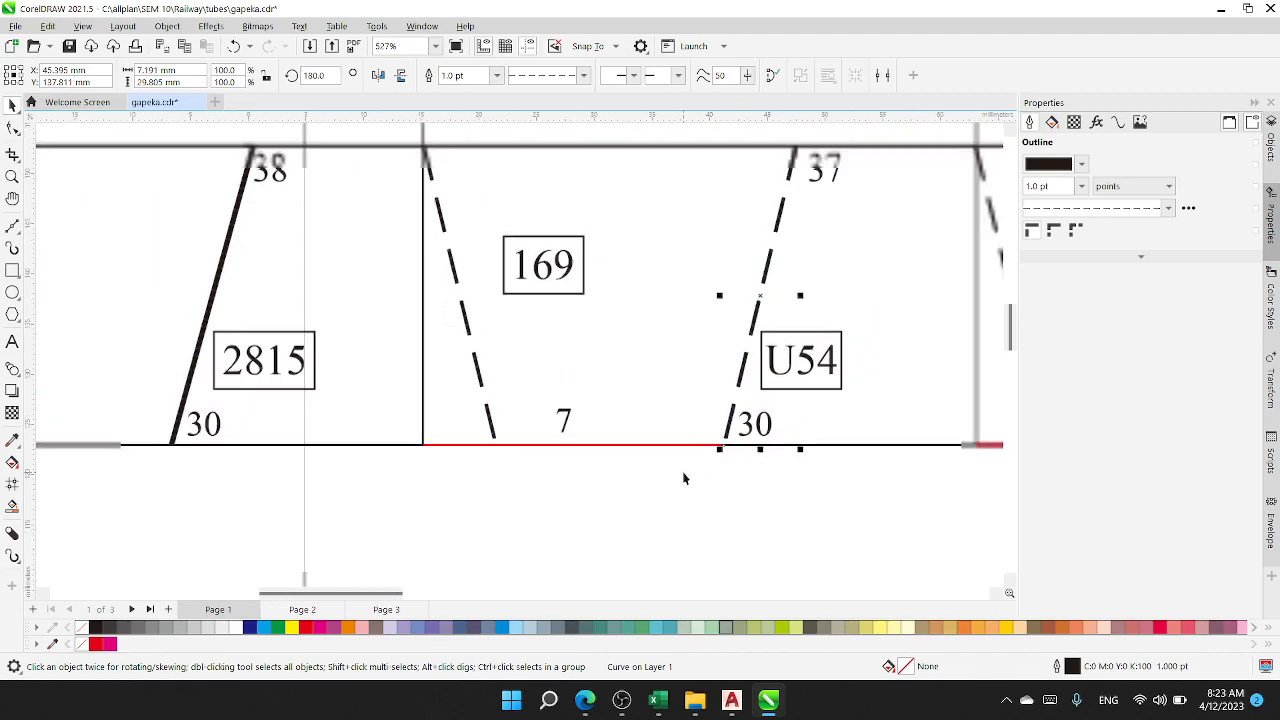
{"action": "left_click", "coordinate": [615, 461]}
{"action": "scroll", "coordinate": [689, 466], "scroll_direction": "up", "scroll_amount": 2}
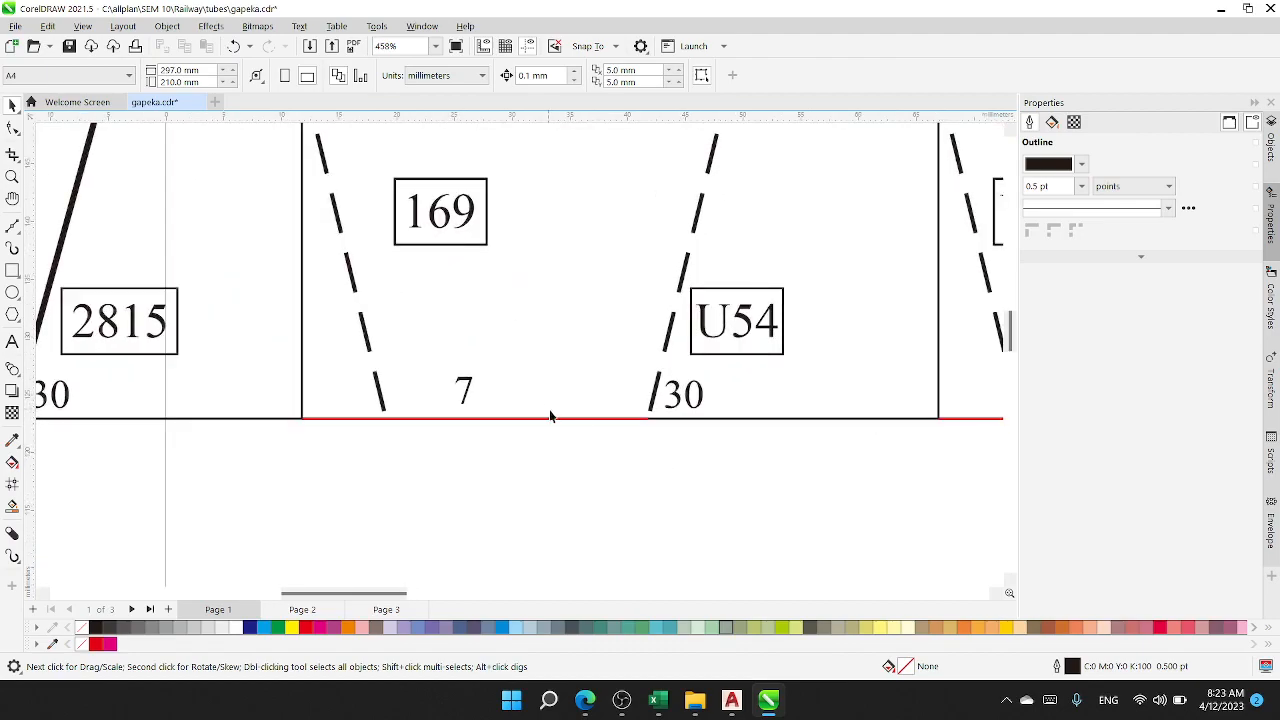
{"action": "key", "text": "Delete"}
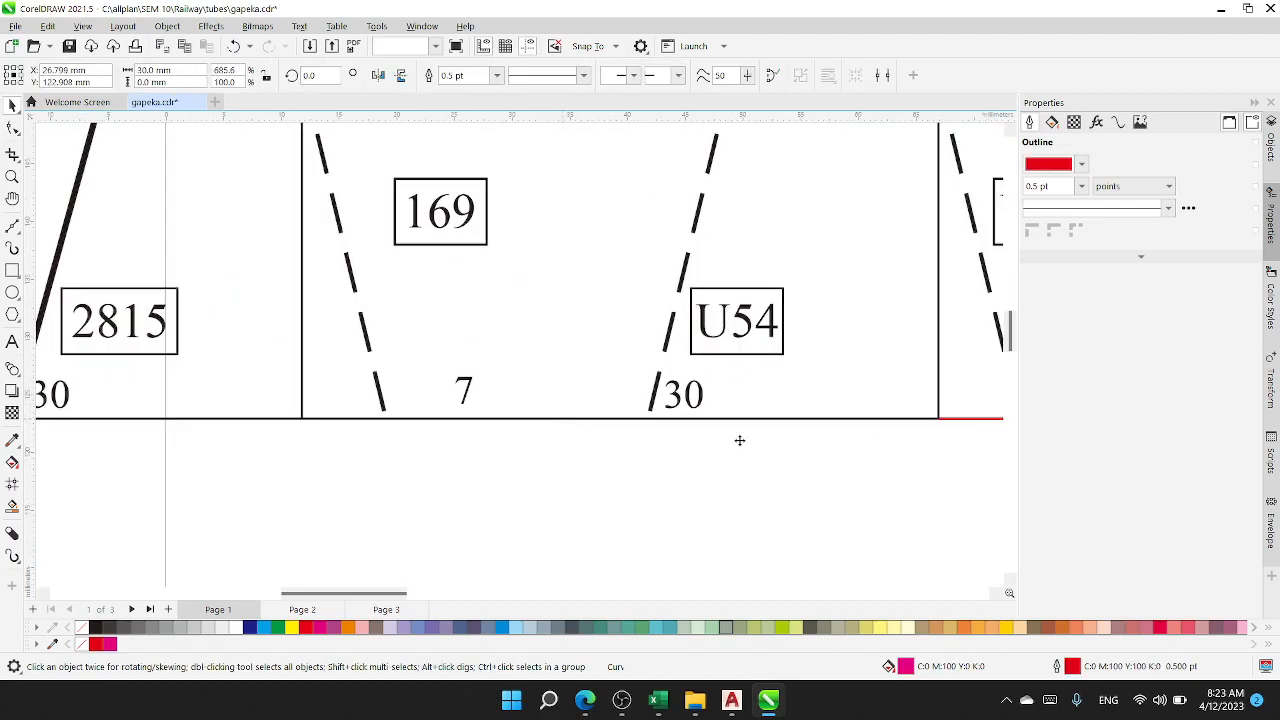
Step: Delete the red guide line on the baseline between hour 8 and train S1's path
{"action": "scroll", "coordinate": [822, 467], "scroll_direction": "down", "scroll_amount": 3}
{"action": "left_click_drag", "start_coordinate": [822, 467], "coordinate": [346, 386]}
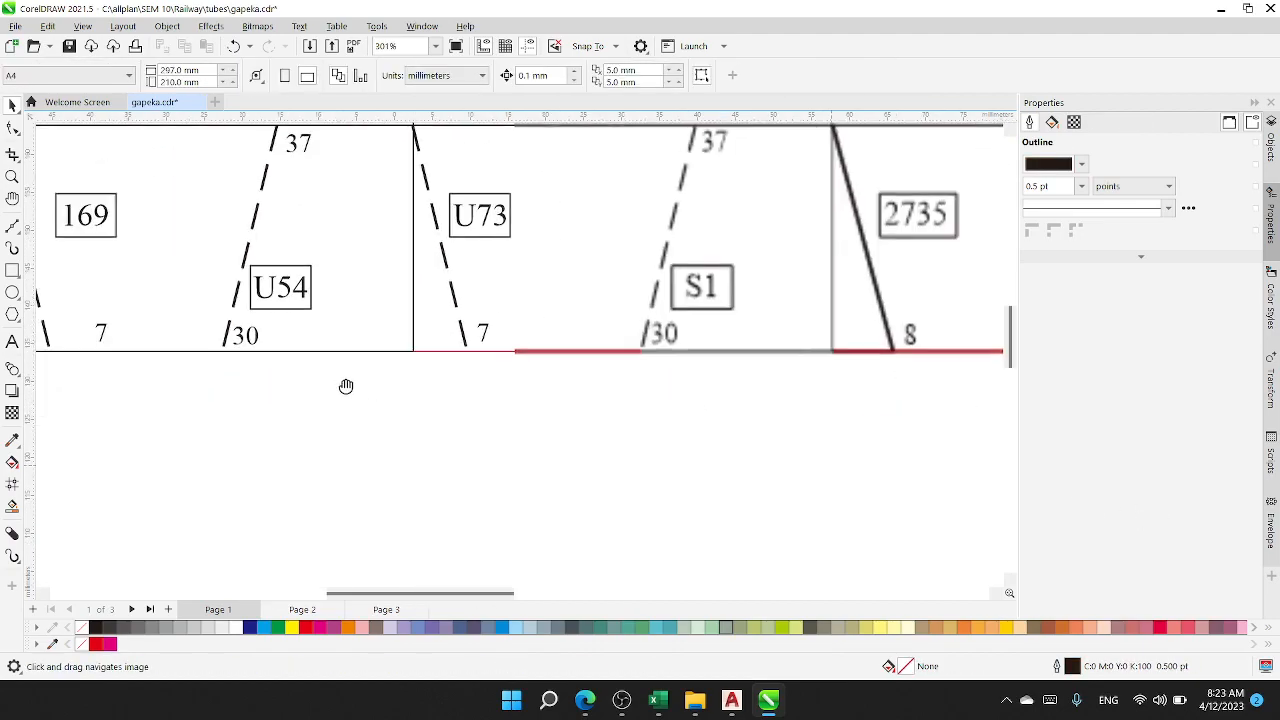
{"action": "left_click", "coordinate": [528, 351]}
{"action": "key", "text": "Delete"}
Step: Delete the red guide line on the stasiun B baseline between hour 9 and train 36's path
{"action": "scroll", "coordinate": [664, 435], "scroll_direction": "down", "scroll_amount": 2}
{"action": "left_click_drag", "start_coordinate": [794, 443], "coordinate": [531, 448]}
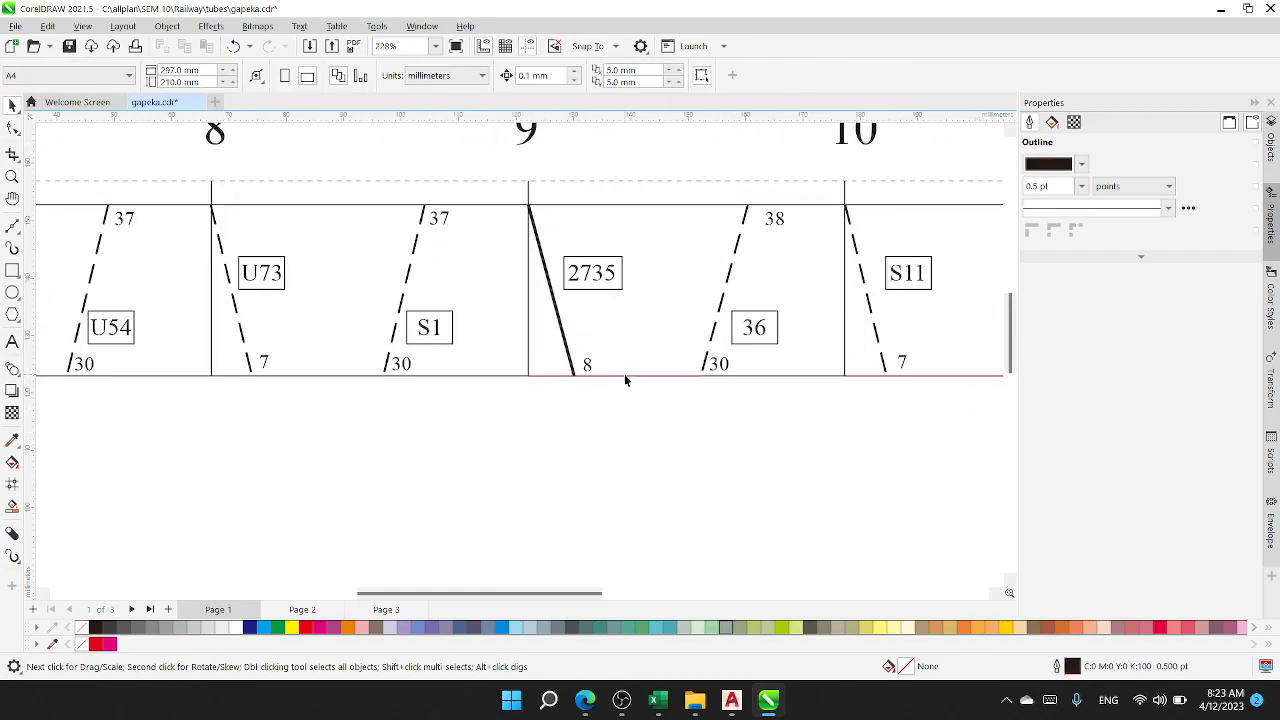
{"action": "scroll", "coordinate": [624, 378], "scroll_direction": "up", "scroll_amount": 3}
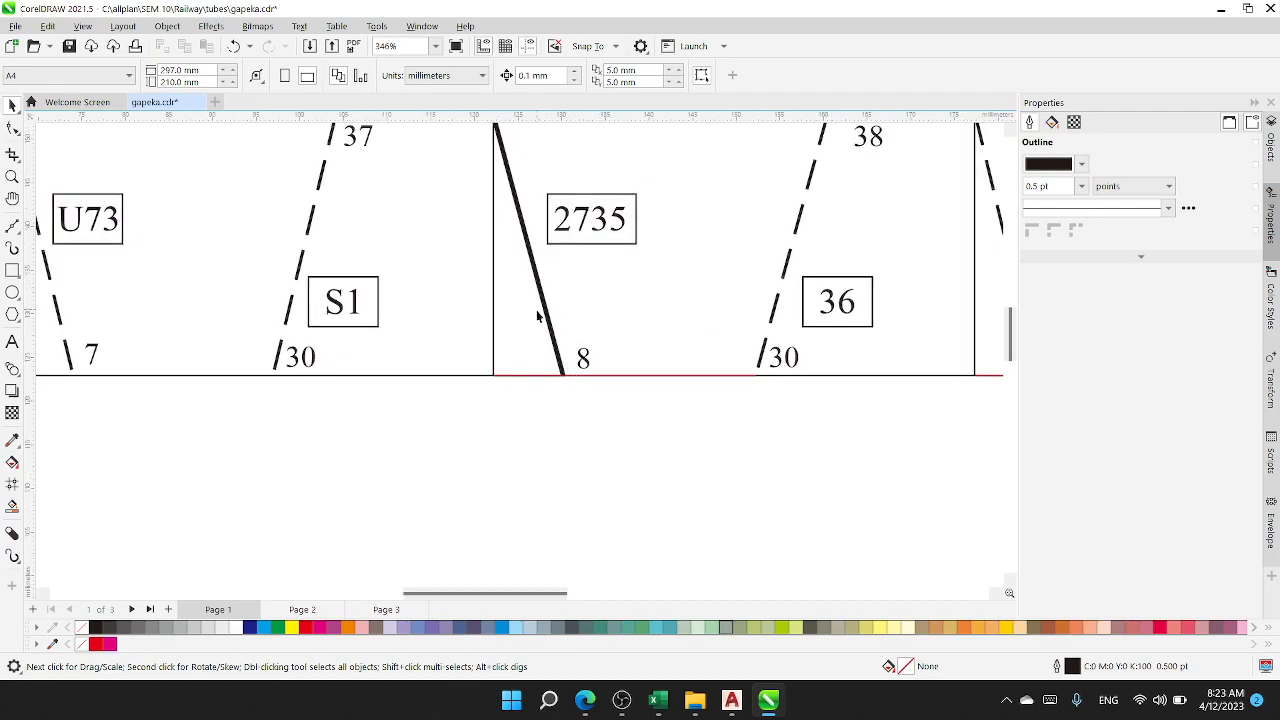
{"action": "left_click", "coordinate": [583, 376]}
{"action": "key", "text": "Delete"}
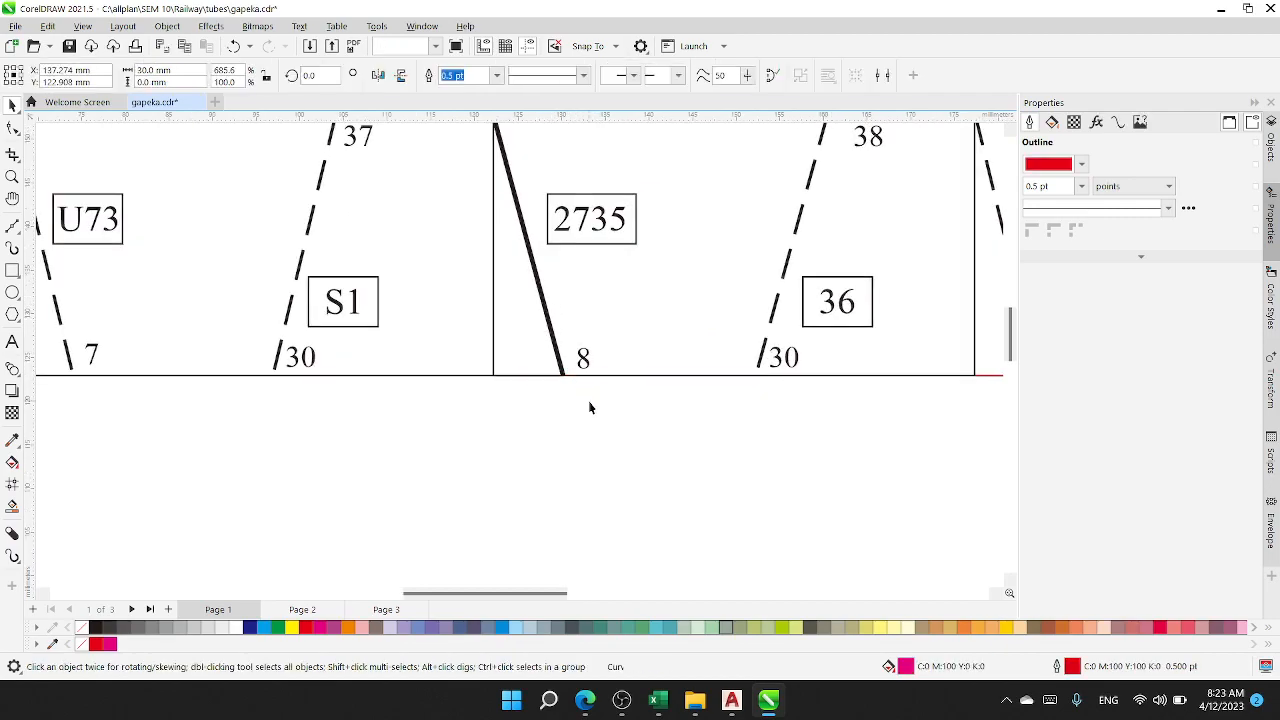
Step: Delete the red guide line on the stasiun B baseline between hour 10 and train 131's path
{"action": "scroll", "coordinate": [660, 403], "scroll_direction": "down", "scroll_amount": 3}
{"action": "mouse_move", "coordinate": [444, 415]}
{"action": "left_mouse_down"}
{"action": "mouse_move", "coordinate": [374, 417]}
{"action": "mouse_move", "coordinate": [199, 336]}
{"action": "left_mouse_up"}
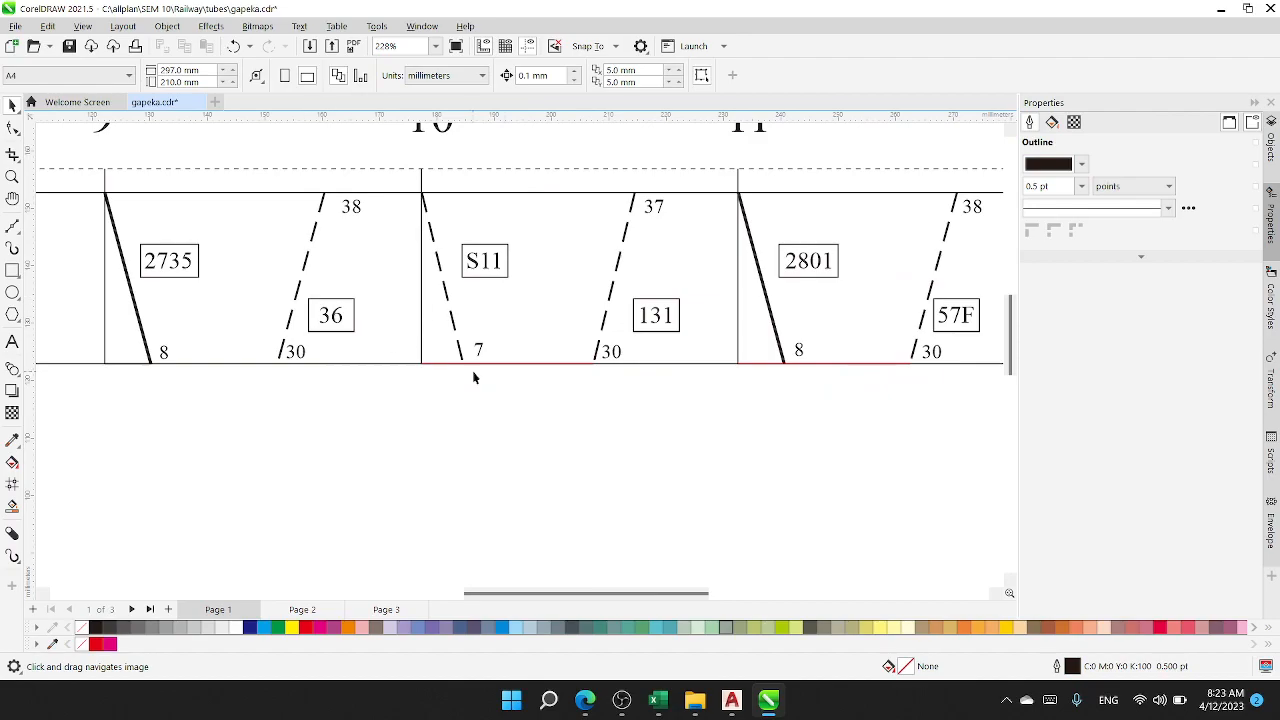
{"action": "scroll", "coordinate": [473, 377], "scroll_direction": "up", "scroll_amount": 2}
{"action": "left_click", "coordinate": [507, 362]}
{"action": "scroll", "coordinate": [629, 417], "scroll_direction": "down", "scroll_amount": 2}
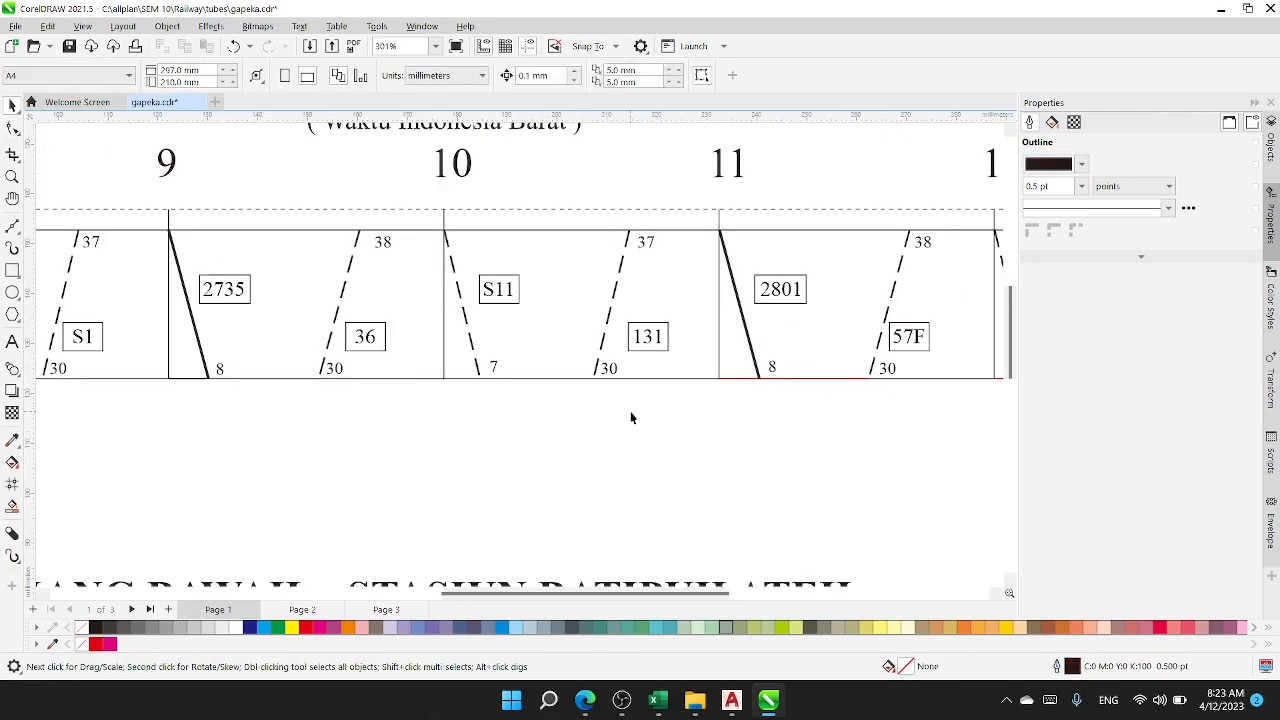
Step: Delete the red guide line on the stasiun B baseline between hour 11 and train 57F's path
{"action": "scroll", "coordinate": [620, 406], "scroll_direction": "up", "scroll_amount": 3}
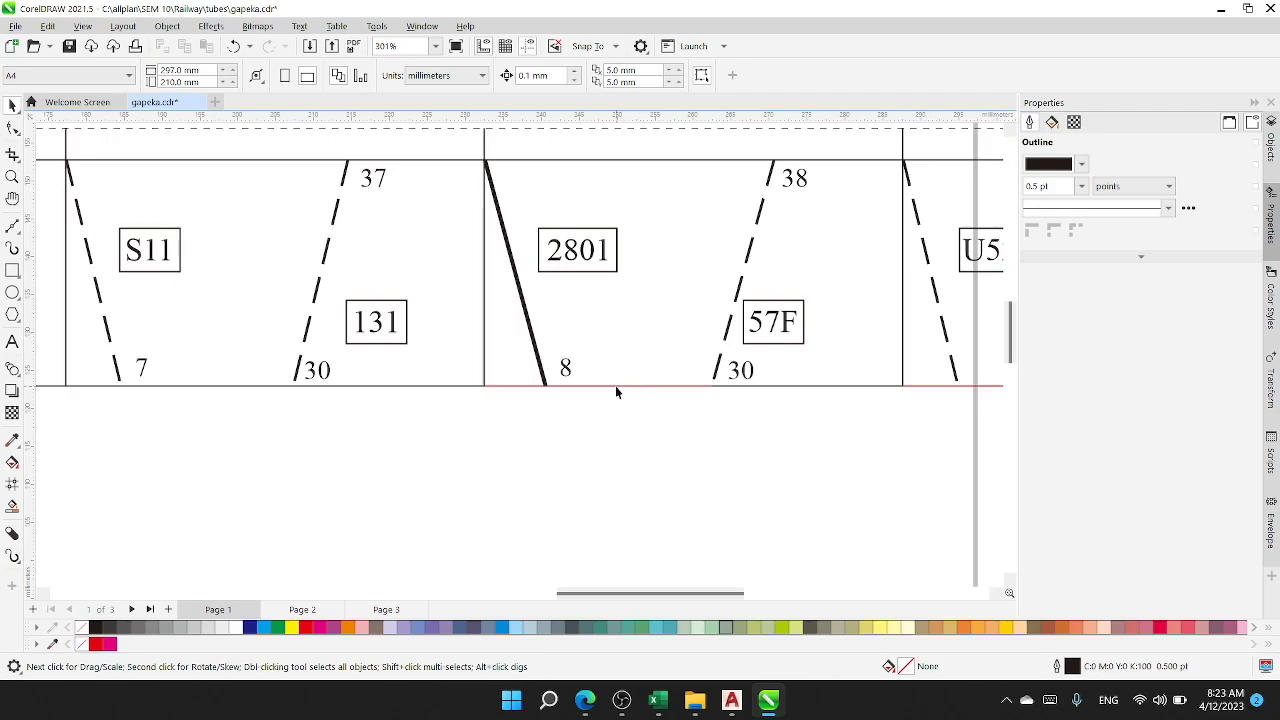
{"action": "left_click", "coordinate": [615, 390]}
{"action": "scroll", "coordinate": [628, 430], "scroll_direction": "down", "scroll_amount": 3}
{"action": "left_click", "coordinate": [957, 438]}
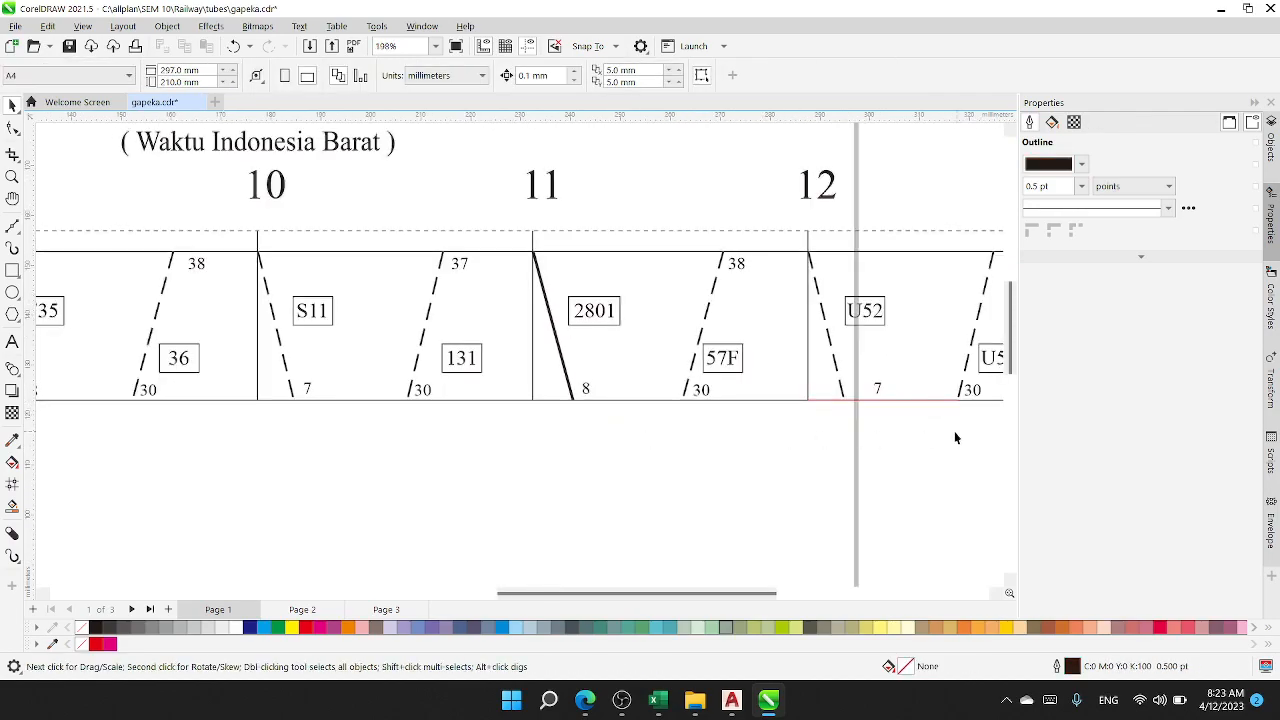
Step: Delete the last two red baseline guide lines, from hour 12 to train U55's path and from hour 13 to train S2's path
{"action": "left_click_drag", "start_coordinate": [935, 426], "coordinate": [653, 430]}
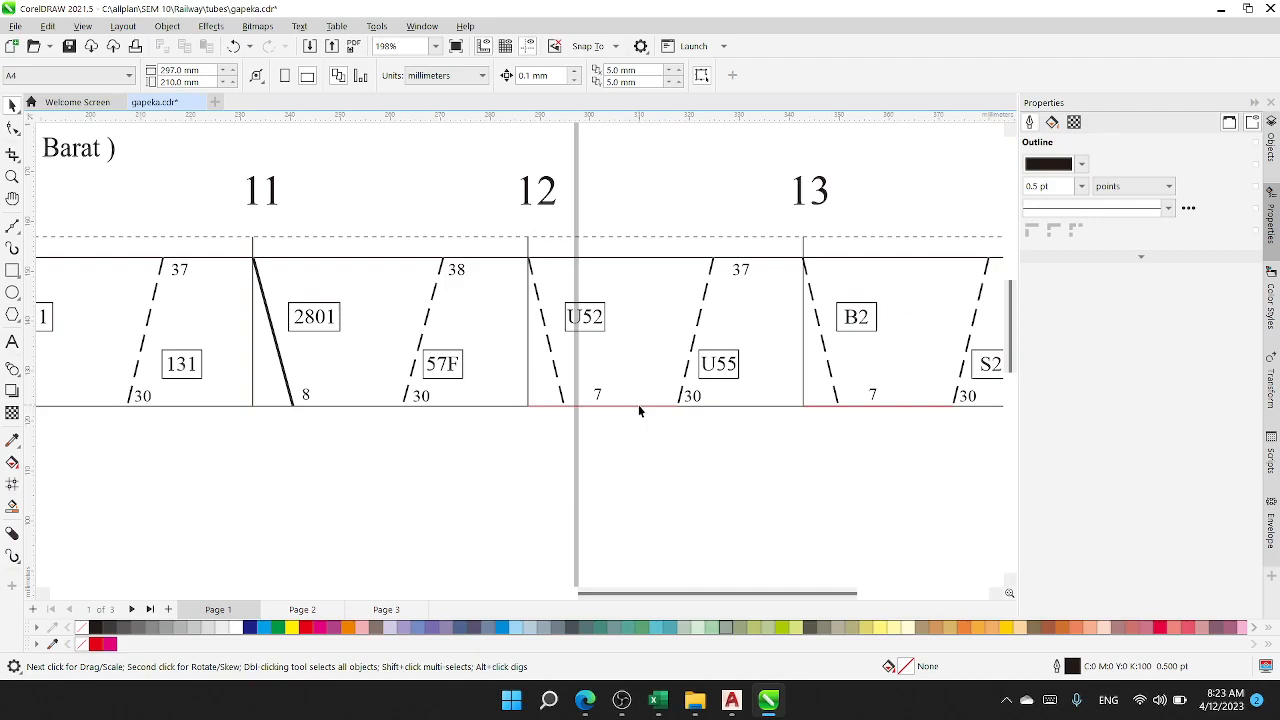
{"action": "left_click", "coordinate": [636, 405]}
{"action": "key", "text": "Delete"}
{"action": "key", "text": "Delete"}
{"action": "scroll", "coordinate": [827, 446], "scroll_direction": "down", "scroll_amount": 1}
{"action": "mouse_move", "coordinate": [849, 449]}
{"action": "left_mouse_down"}
{"action": "mouse_move", "coordinate": [429, 414]}
{"action": "mouse_move", "coordinate": [848, 452]}
{"action": "left_mouse_up"}
{"action": "scroll", "coordinate": [422, 420], "scroll_direction": "down", "scroll_amount": 1}
{"action": "scroll", "coordinate": [563, 454], "scroll_direction": "down", "scroll_amount": 1}
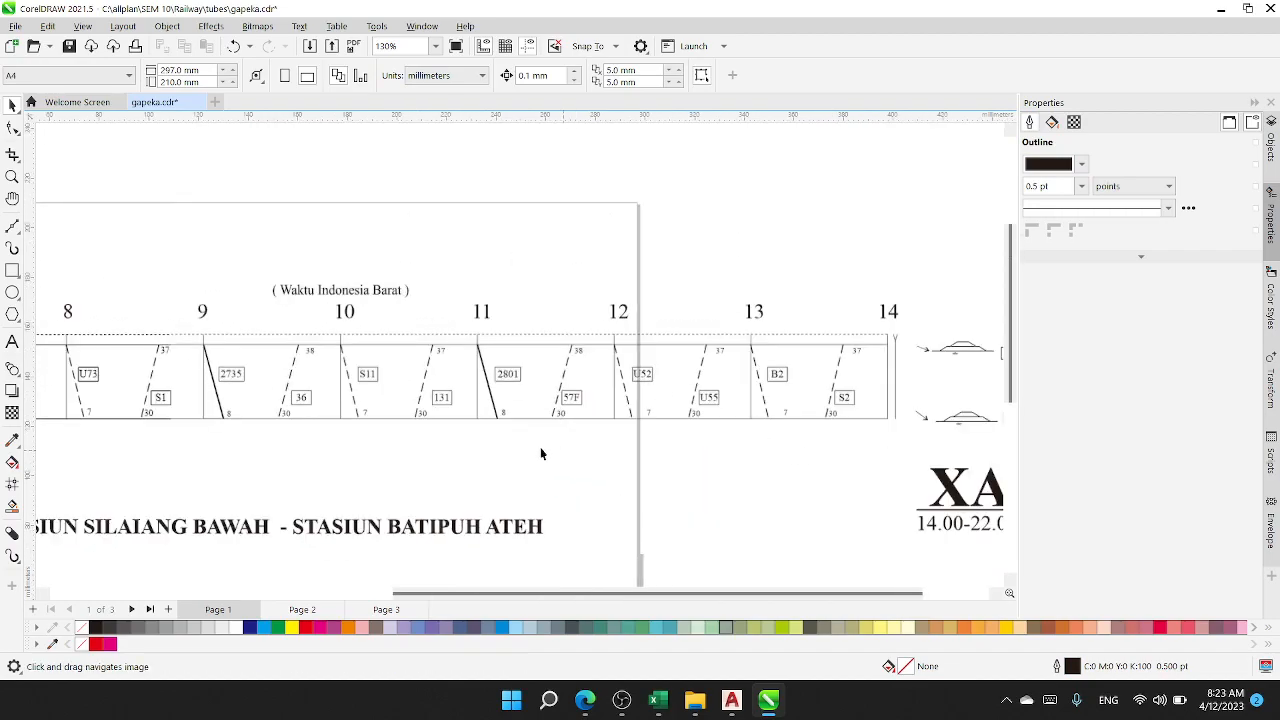
{"action": "left_click_drag", "start_coordinate": [463, 445], "coordinate": [697, 443]}
{"action": "scroll", "coordinate": [560, 453], "scroll_direction": "down", "scroll_amount": 1}
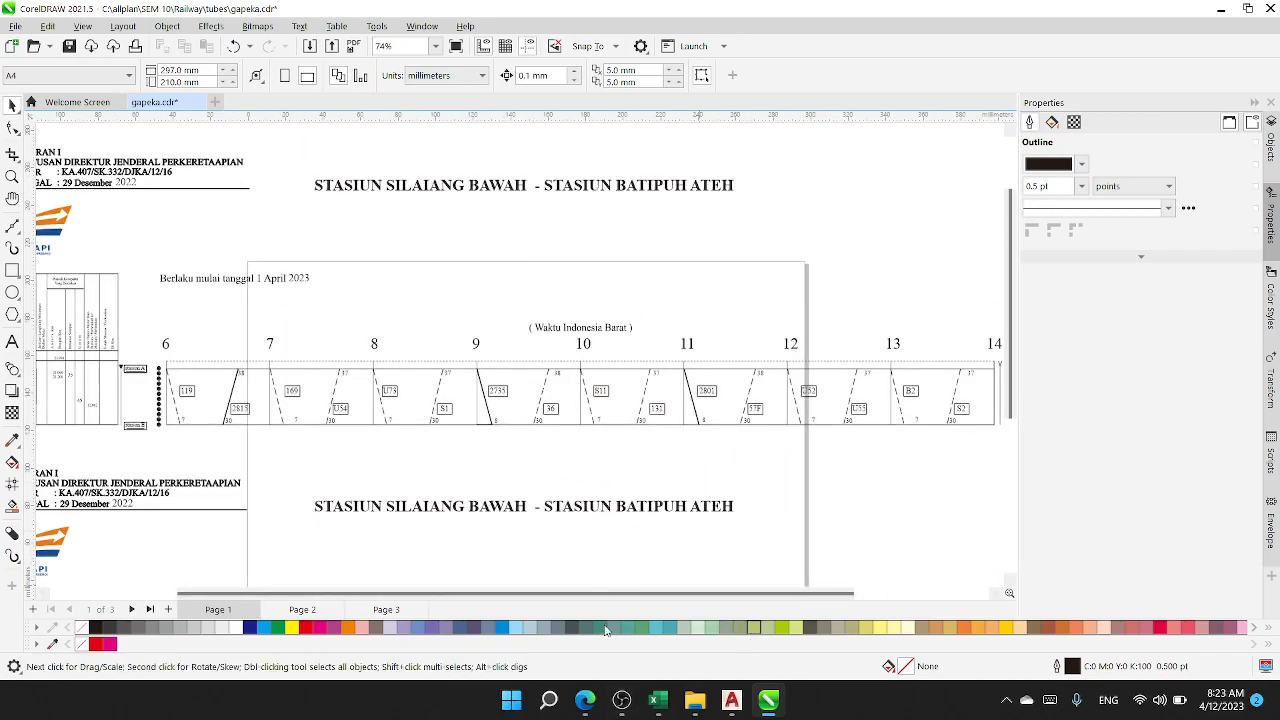